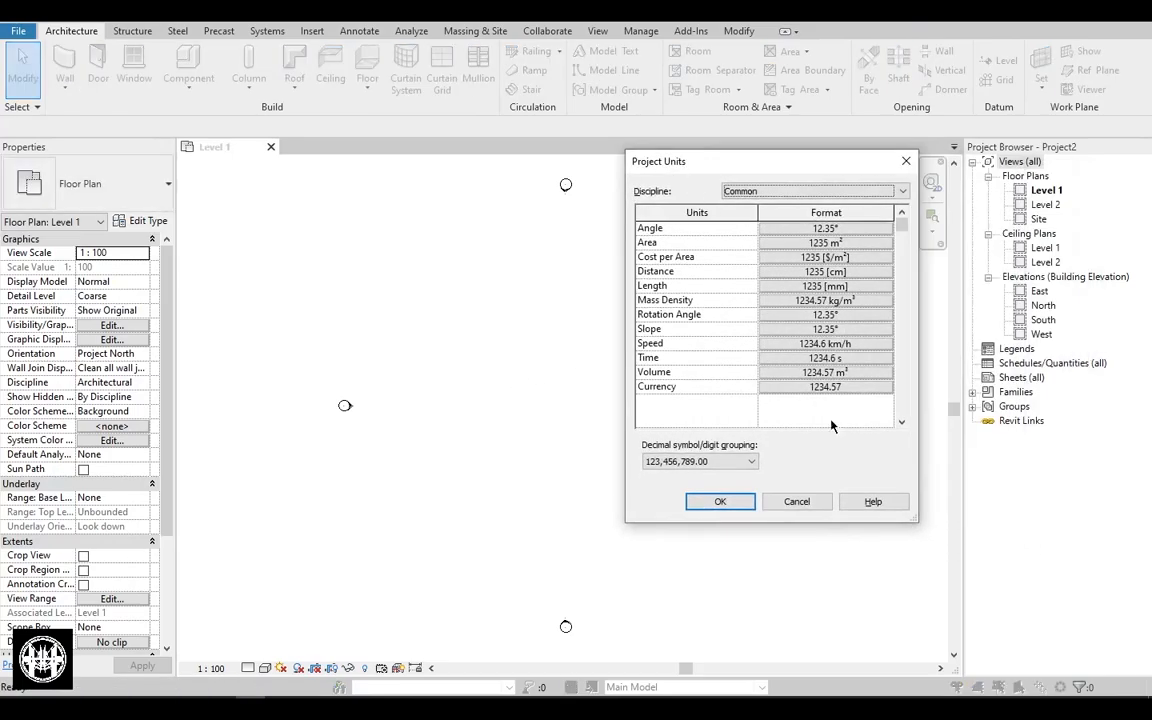
Dismiss the project units settings without changes and start placing a structural column.
{"action": "left_click", "coordinate": [797, 500]}
{"action": "scroll", "coordinate": [551, 405], "scroll_direction": "up", "scroll_amount": 1}
{"action": "key", "text": "c"}
{"action": "key", "text": "l"}
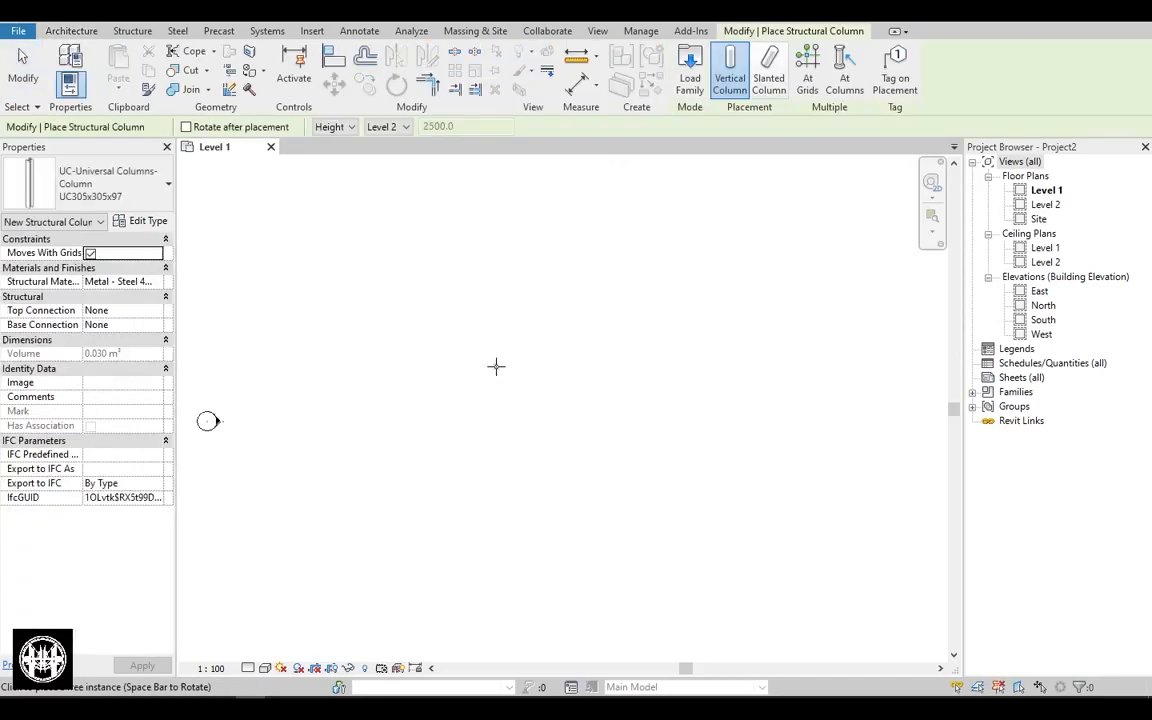
Load the M_Concrete-Square-Column family from the Concrete folder of the US Structural Columns library.
{"action": "left_click", "coordinate": [124, 193]}
{"action": "left_click", "coordinate": [97, 195]}
{"action": "left_click", "coordinate": [687, 97]}
{"action": "left_click", "coordinate": [496, 340]}
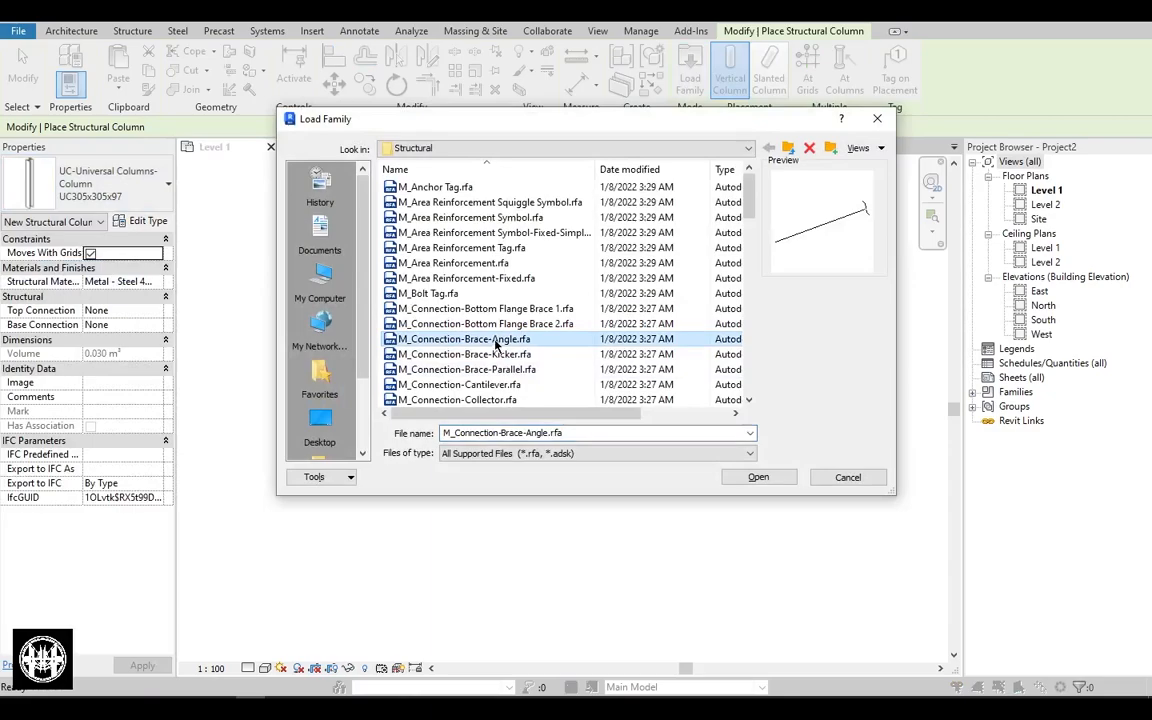
{"action": "key", "text": "BackSpace"}
{"action": "key", "text": "BackSpace"}
{"action": "scroll", "coordinate": [450, 315], "scroll_direction": "down", "scroll_amount": 6}
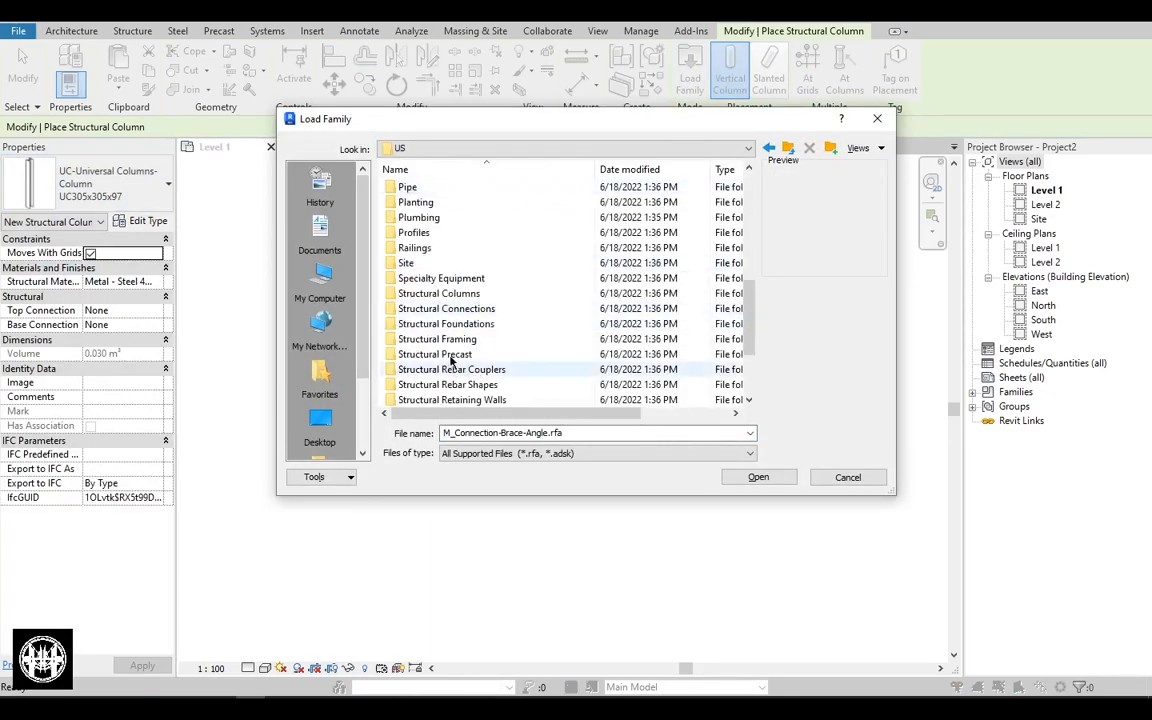
{"action": "double_click", "coordinate": [440, 294]}
{"action": "left_click", "coordinate": [420, 188]}
{"action": "double_click", "coordinate": [422, 189]}
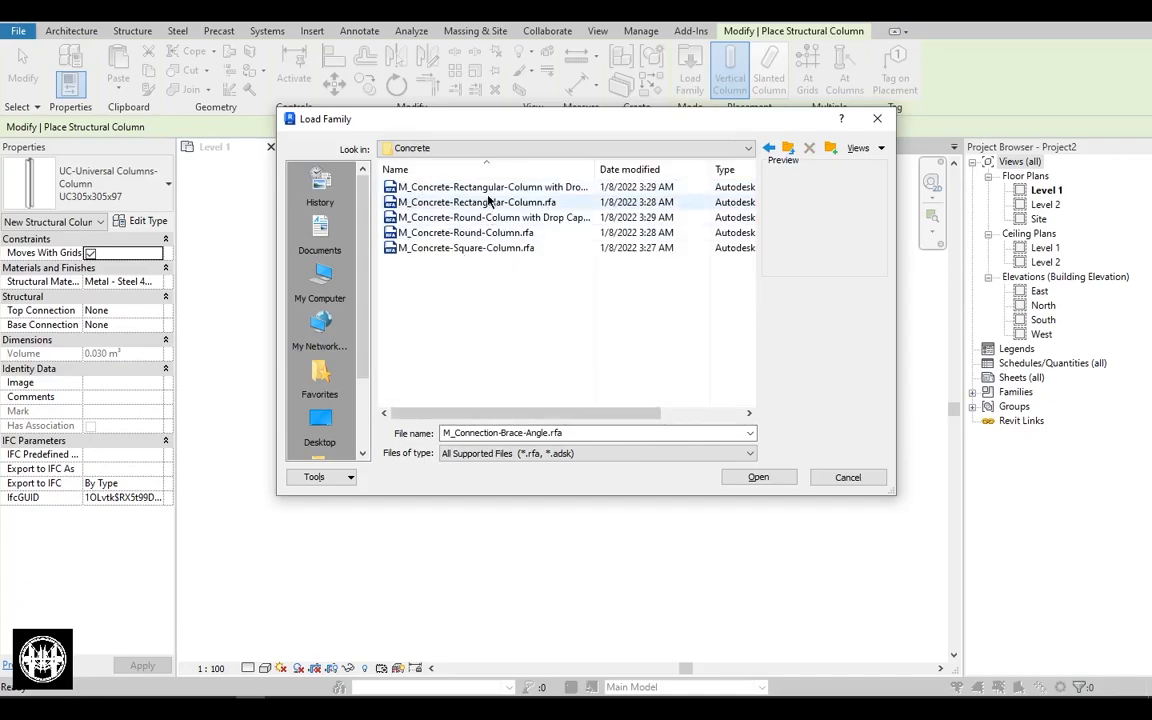
{"action": "scroll", "coordinate": [495, 205], "scroll_direction": "up", "scroll_amount": 3, "text": "ctrl"}
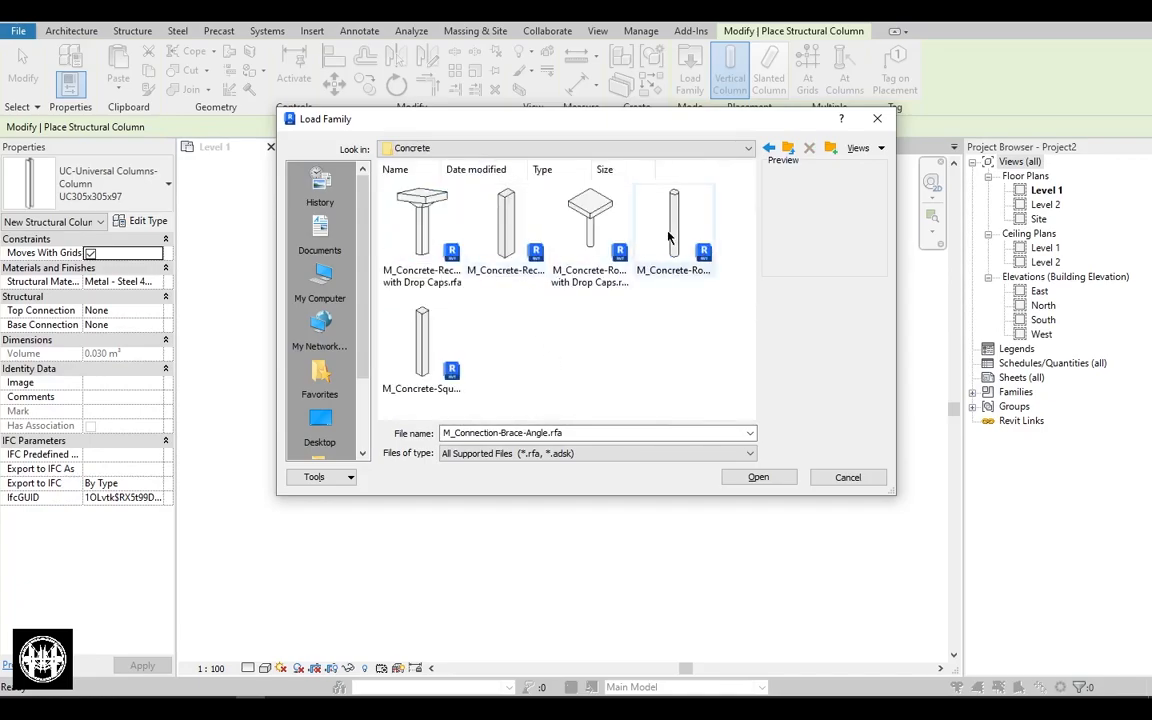
{"action": "left_click", "coordinate": [455, 338]}
{"action": "left_click", "coordinate": [758, 478]}
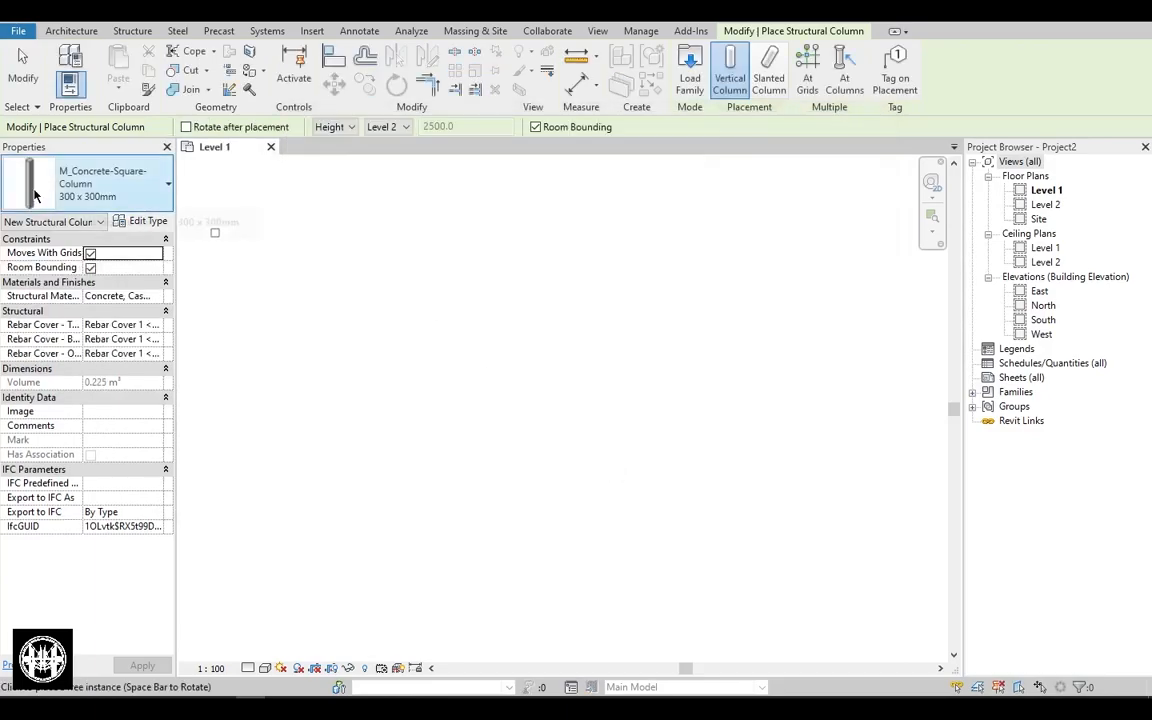
Duplicate the 300 x 300mm square column type as K1 and set its dimension b to 200 mm.
{"action": "left_click", "coordinate": [148, 222]}
{"action": "left_click", "coordinate": [757, 177]}
{"action": "type", "text": "k1"}
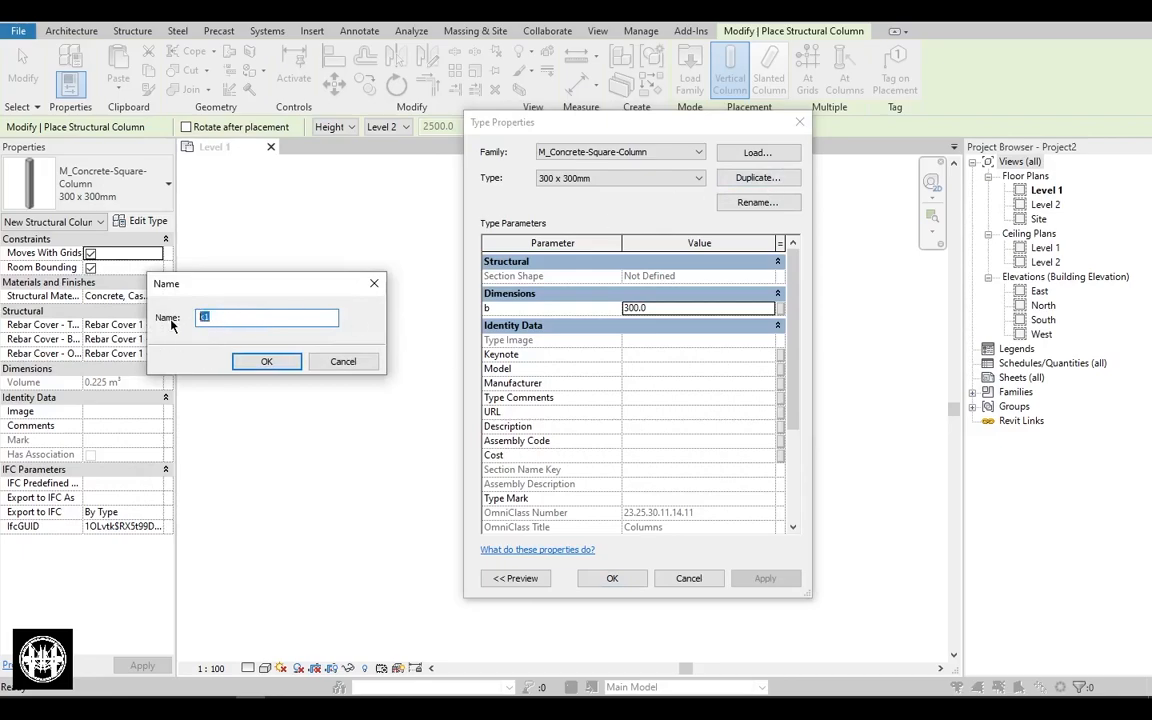
{"action": "left_click", "coordinate": [262, 361]}
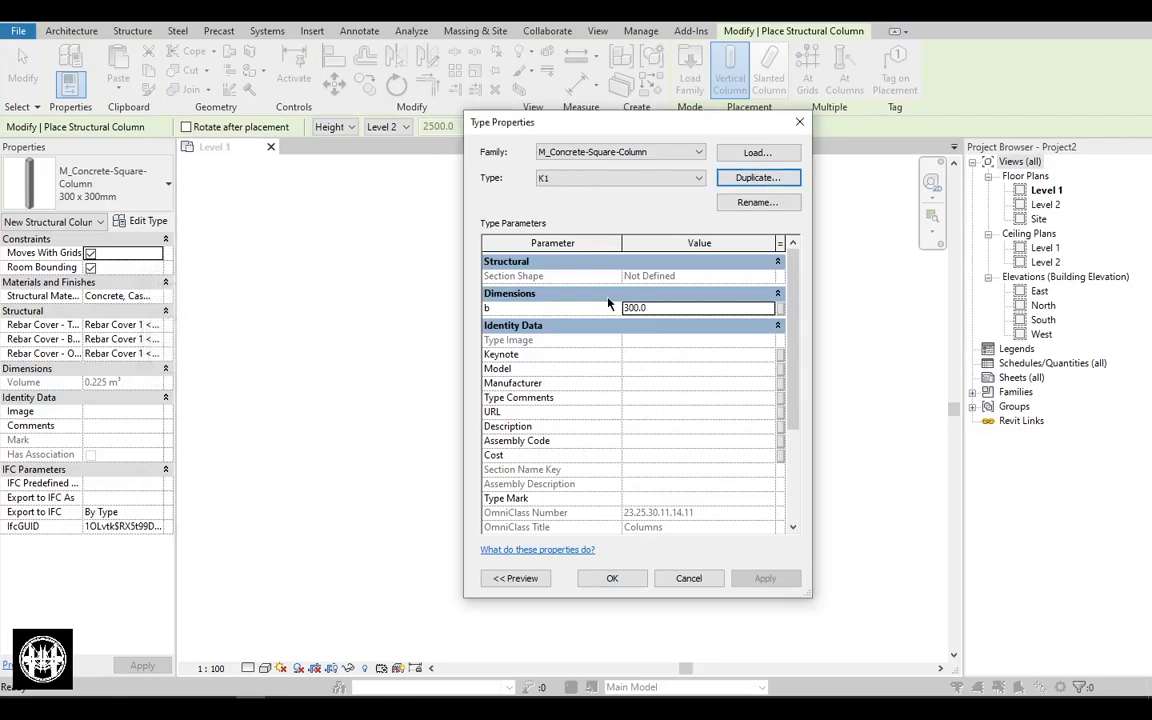
{"action": "double_click", "coordinate": [668, 310]}
{"action": "type", "text": "25"}
{"action": "type", "text": "00"}
{"action": "left_click", "coordinate": [611, 578]}
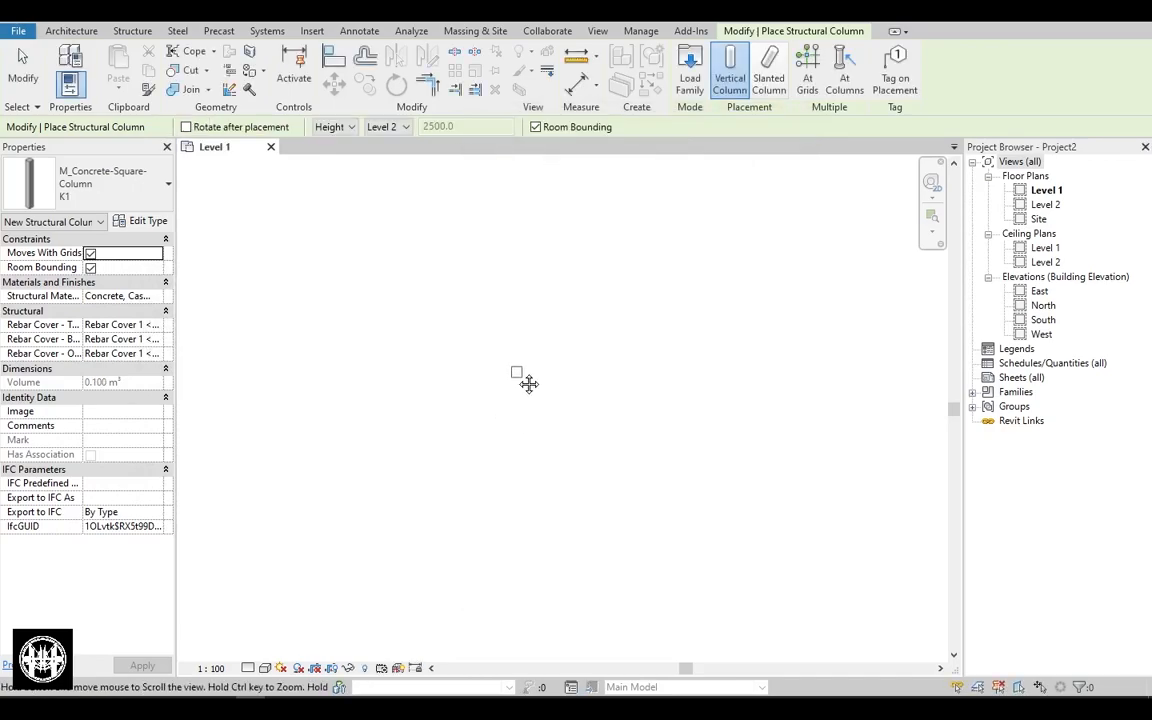
Place one K1 column in the Level 1 floor plan and finish the placement.
{"action": "left_click", "coordinate": [463, 401]}
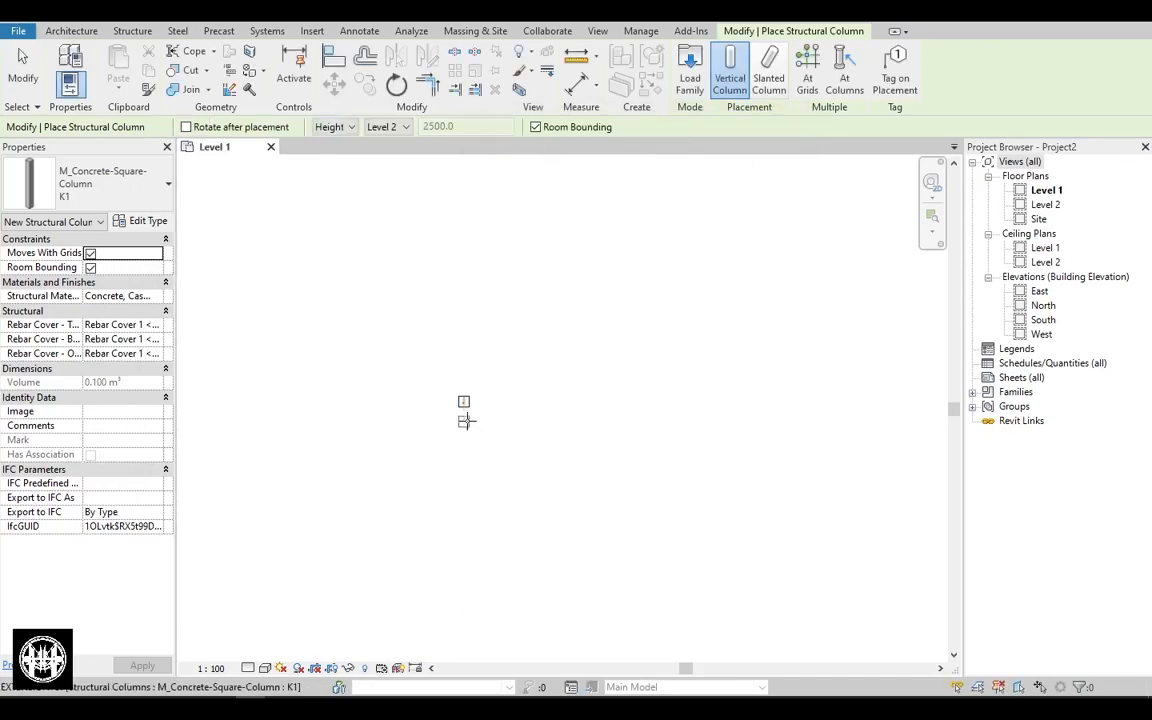
{"action": "key", "text": "Escape"}
{"action": "key", "text": "Escape"}
{"action": "left_click", "coordinate": [464, 401]}
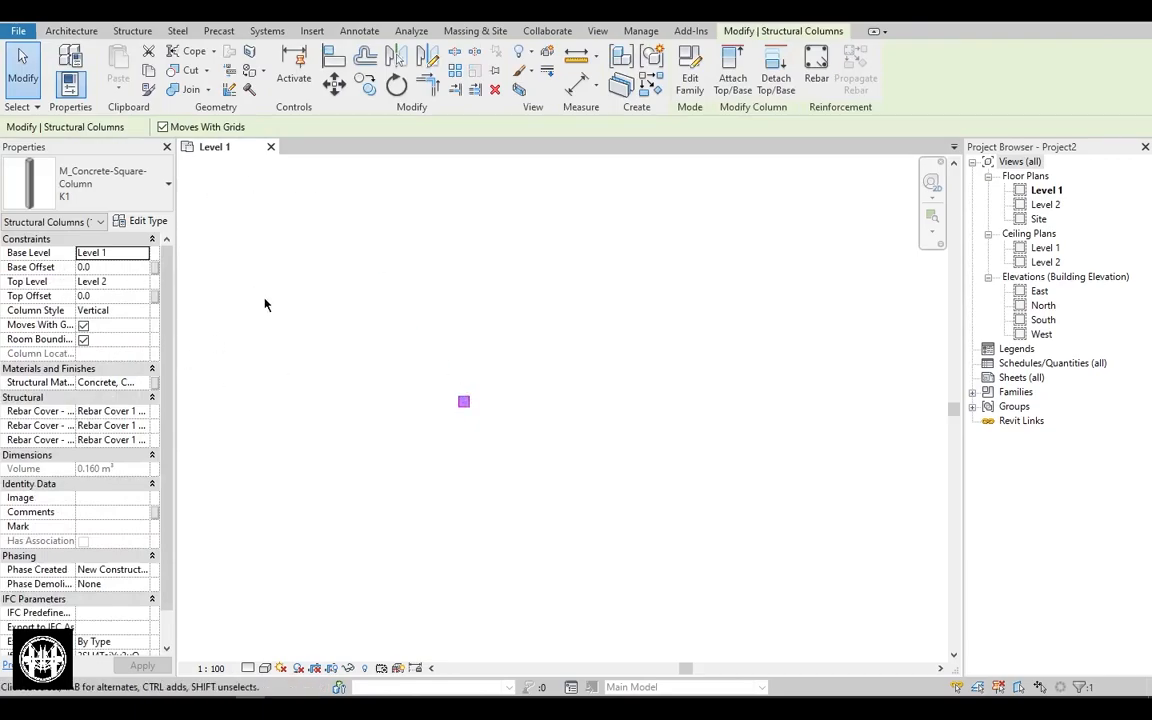
{"action": "key", "text": "Escape"}
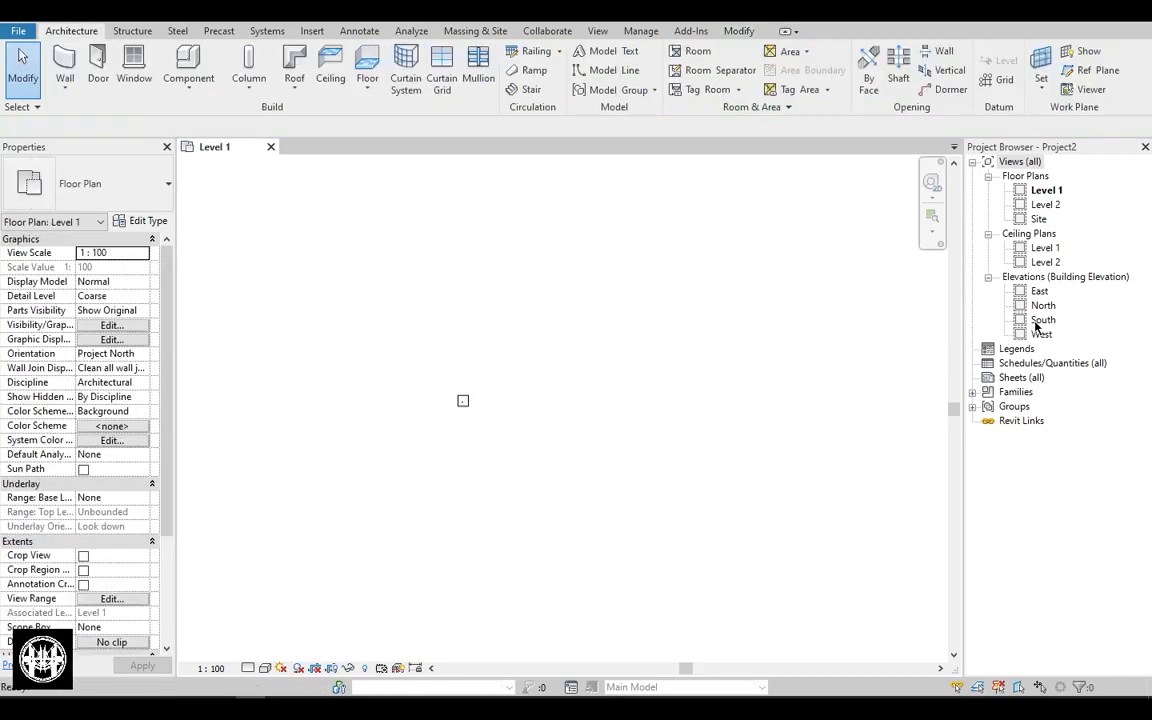
Check the level heights in the South elevation, then return to the Level 1 plan.
{"action": "double_click", "coordinate": [1042, 320]}
{"action": "scroll", "coordinate": [876, 394], "scroll_direction": "up", "scroll_amount": 2}
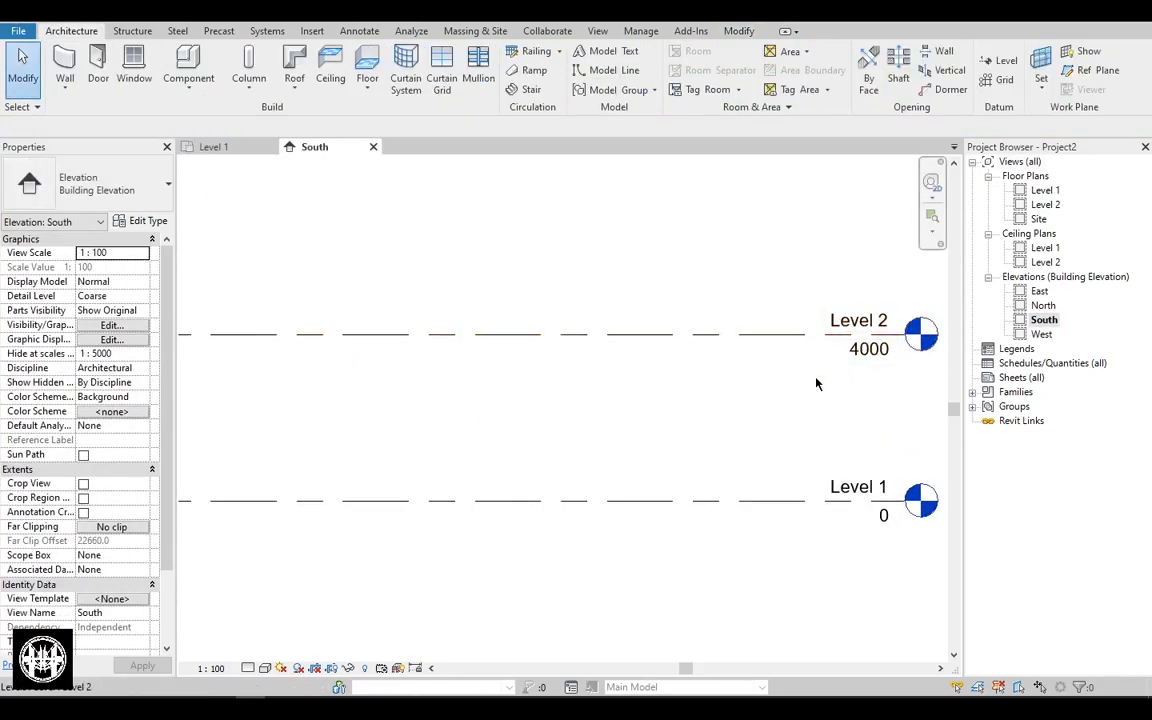
{"action": "left_click", "coordinate": [213, 147]}
{"action": "scroll", "coordinate": [508, 420], "scroll_direction": "up", "scroll_amount": 2}
Show the column in the default 3D view and close all inactive views.
{"action": "key", "text": "3"}
{"action": "key", "text": "d"}
{"action": "left_click", "coordinate": [361, 216]}
{"action": "scroll", "coordinate": [422, 548], "scroll_direction": "down", "scroll_amount": 2}
{"action": "left_click", "coordinate": [450, 452]}
{"action": "middle_click", "coordinate": [468, 450]}
{"action": "middle_click", "coordinate": [468, 450]}
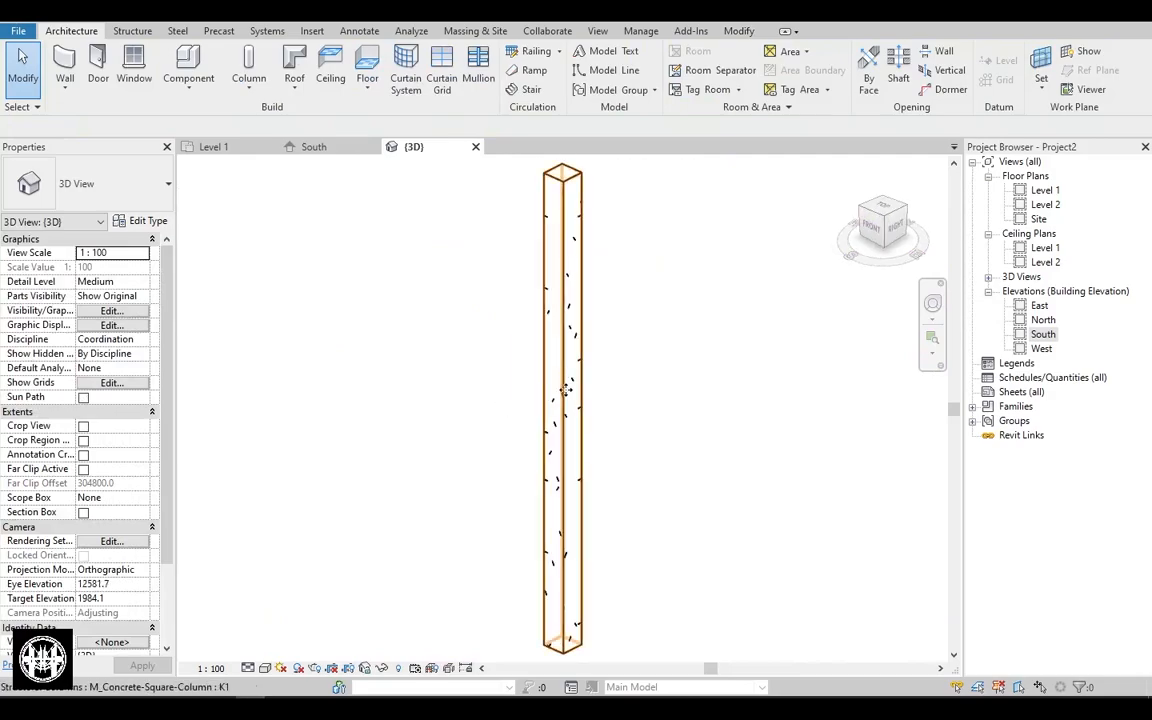
{"action": "left_click", "coordinate": [565, 393]}
{"action": "scroll", "coordinate": [571, 402], "scroll_direction": "down", "scroll_amount": 2}
{"action": "middle_click_drag", "start_coordinate": [580, 406], "coordinate": [540, 386]}
{"action": "key", "text": "Escape"}
{"action": "key", "text": "c"}
{"action": "key", "text": "i"}
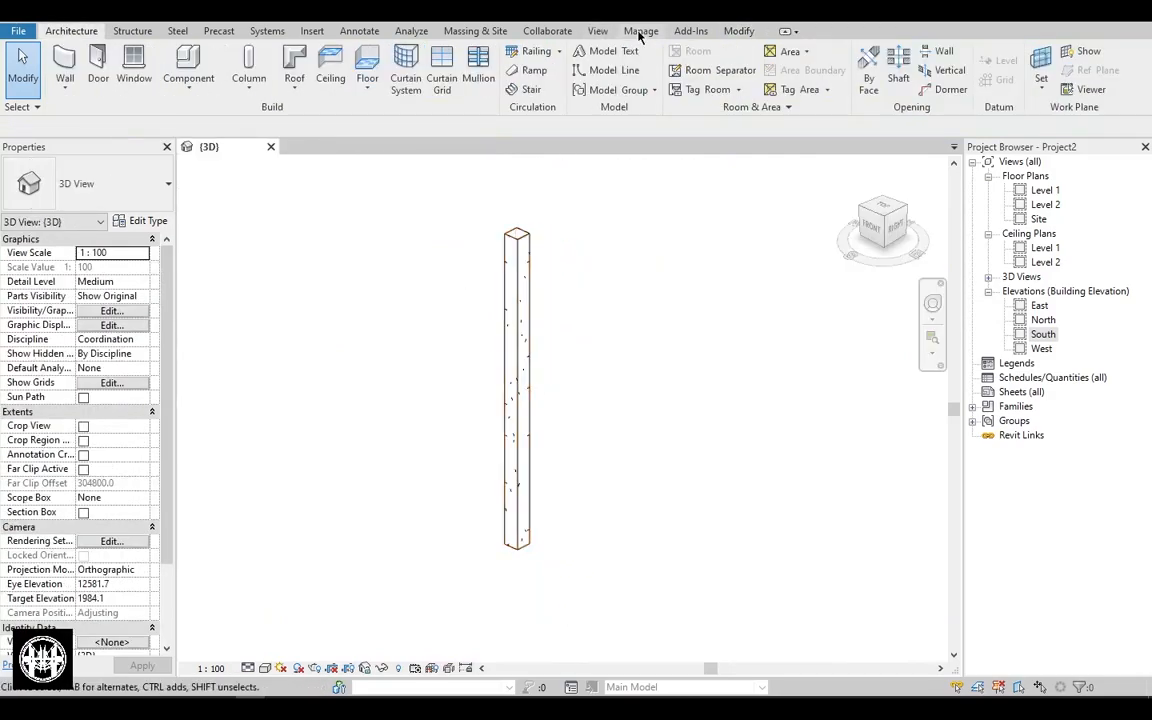
Create a new project parameter named "Keliling kolom (m)".
{"action": "left_click", "coordinate": [639, 32]}
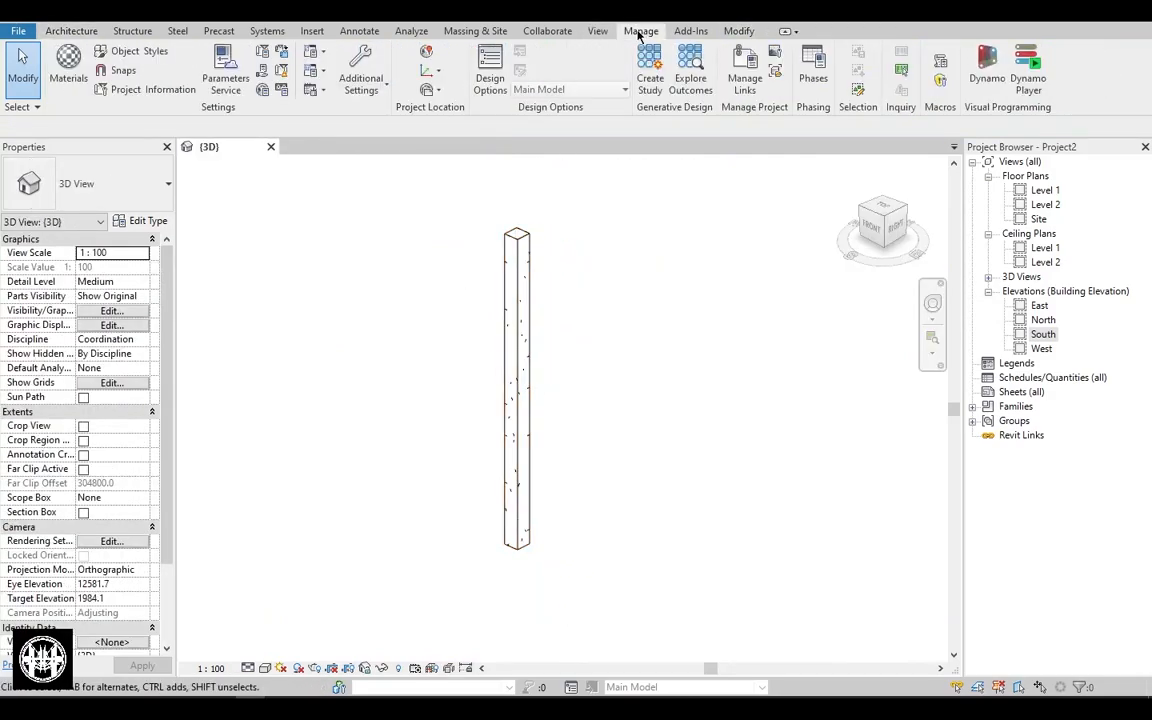
{"action": "left_click", "coordinate": [262, 60]}
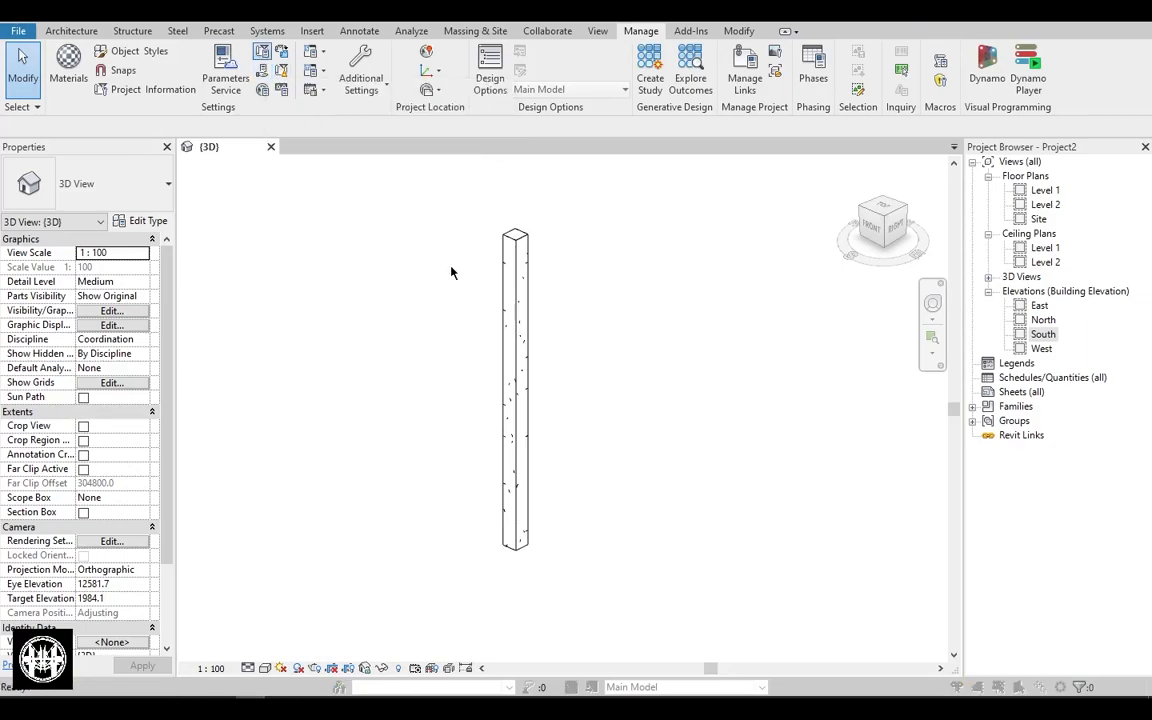
{"action": "left_click", "coordinate": [462, 455]}
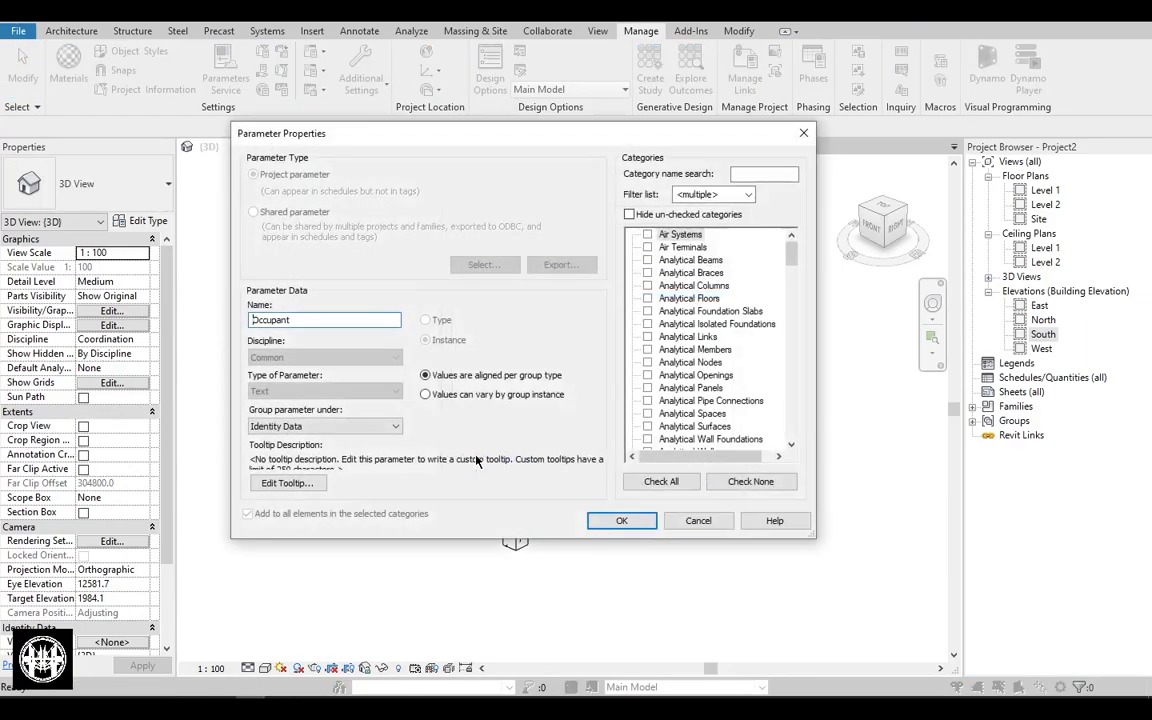
{"action": "key", "text": "Escape"}
{"action": "left_click", "coordinate": [485, 455]}
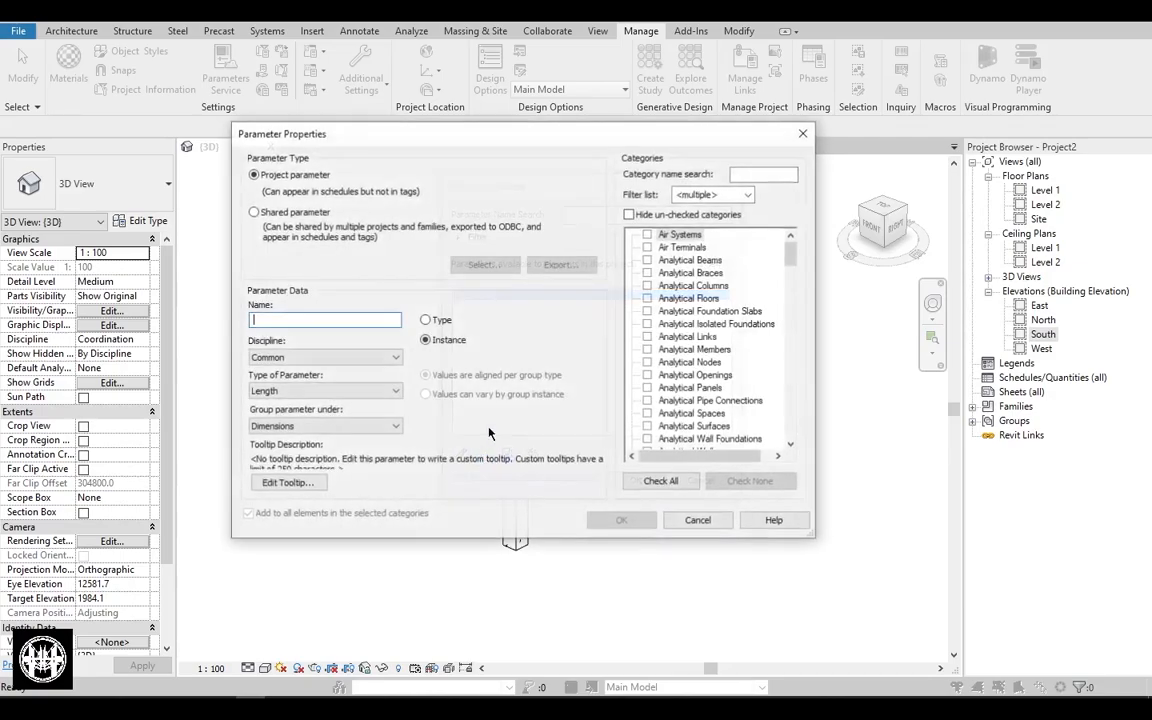
{"action": "type", "text": "ke"}
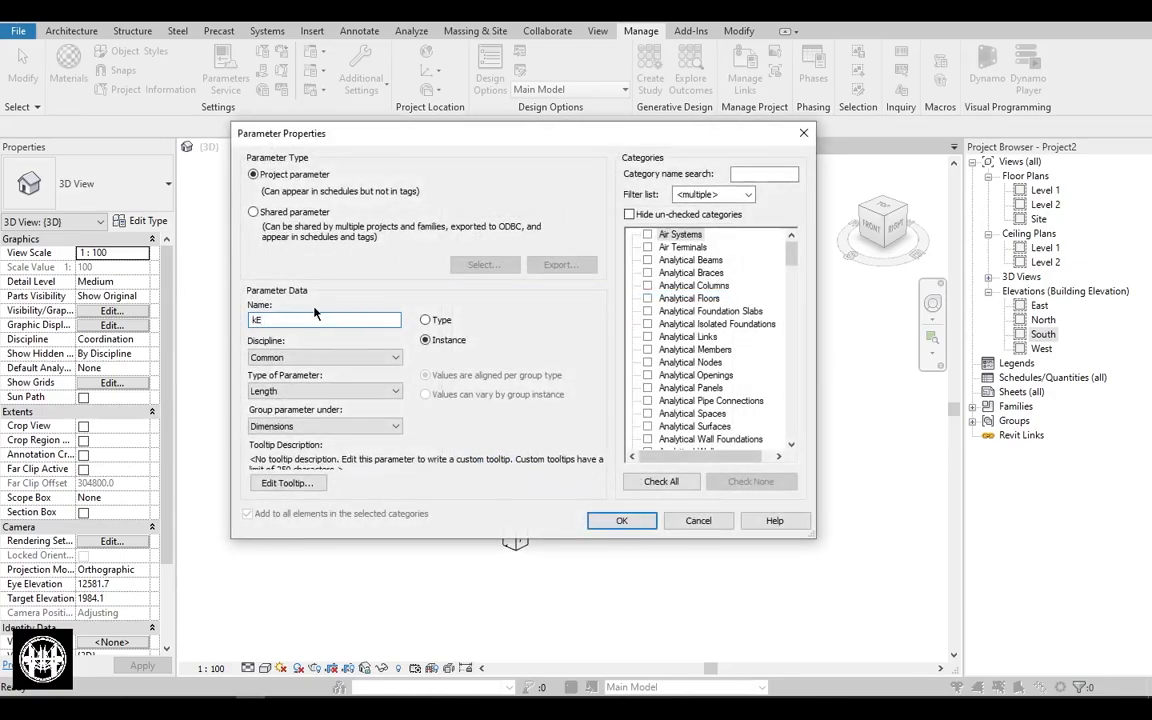
{"action": "type", "text": "K"}
{"action": "left_click_drag", "start_coordinate": [318, 133], "coordinate": [338, 127]}
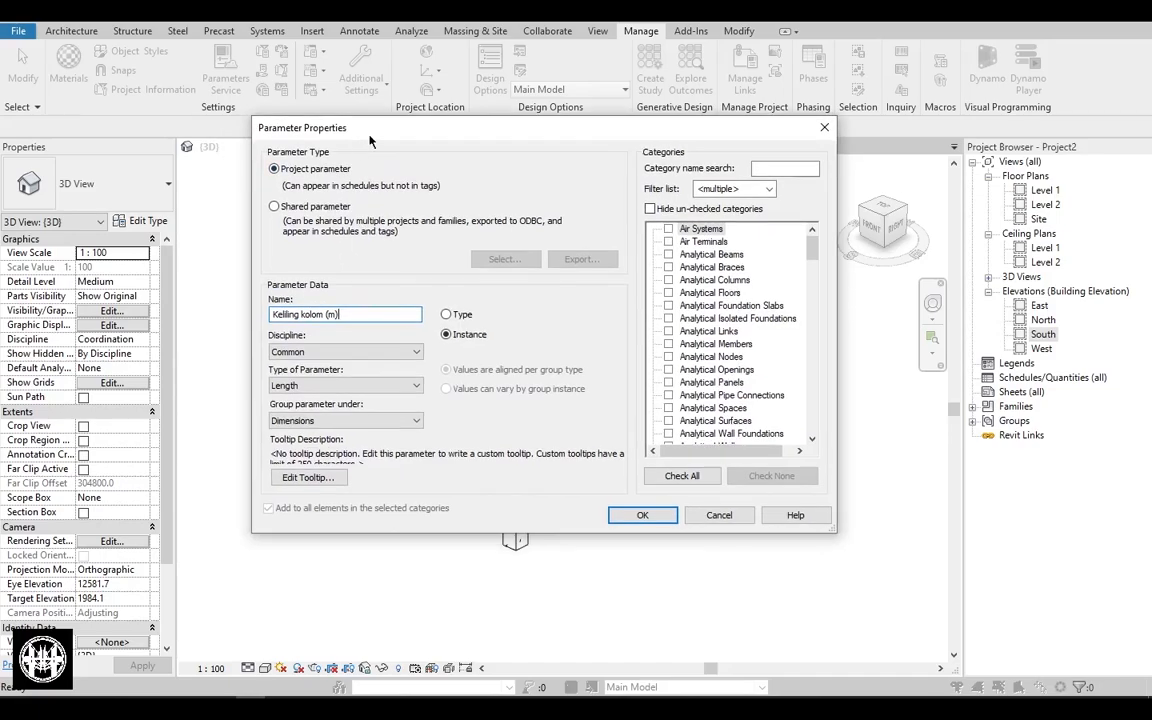
Keep Length as the parameter's type and group the parameter under Data.
{"action": "left_click", "coordinate": [308, 386]}
{"action": "left_click", "coordinate": [284, 462]}
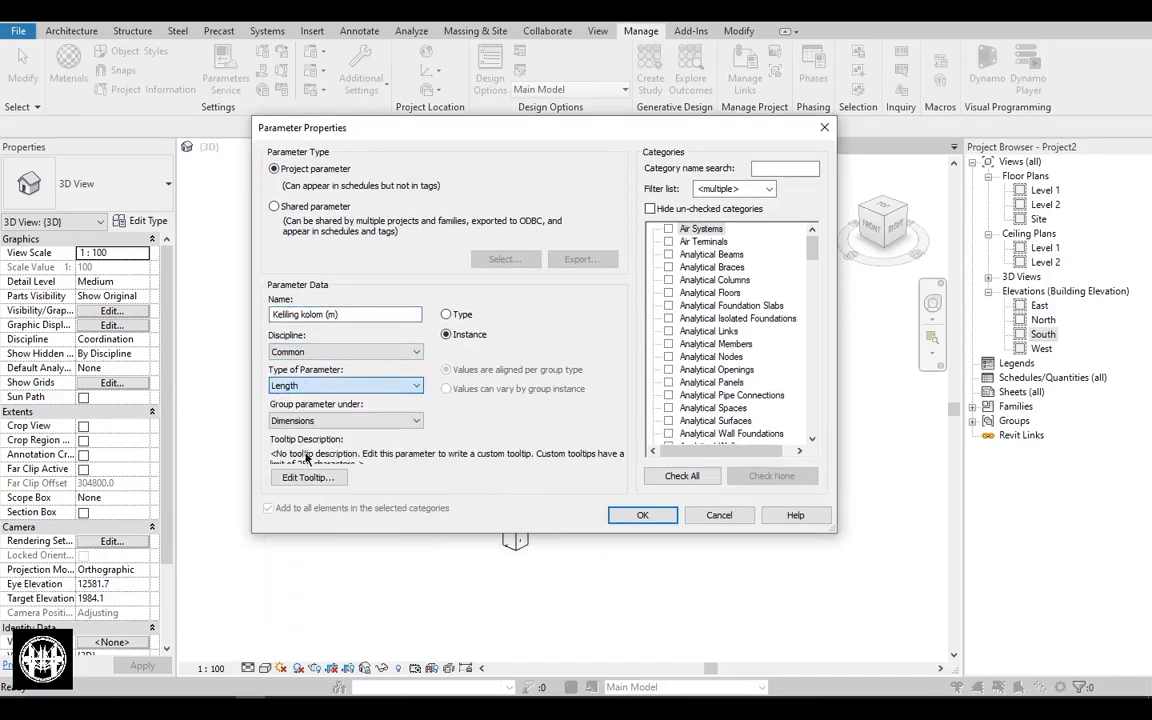
{"action": "left_click", "coordinate": [305, 422]}
{"action": "scroll", "coordinate": [300, 250], "scroll_direction": "up", "scroll_amount": 2}
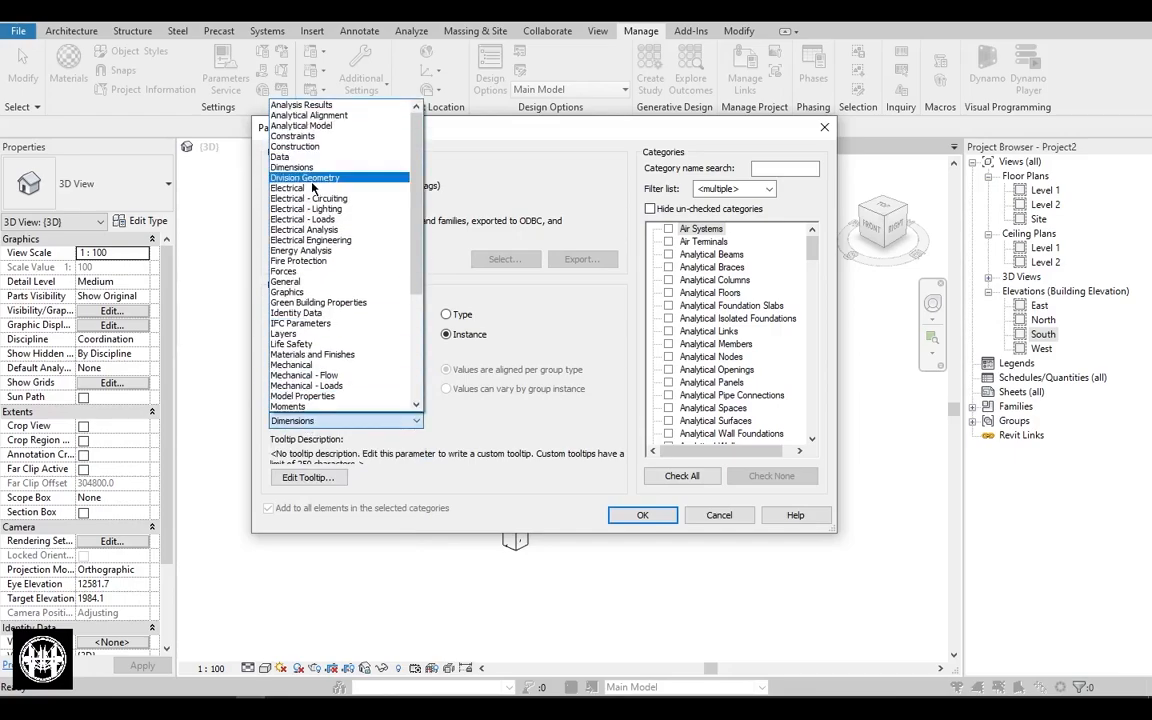
{"action": "left_click", "coordinate": [295, 152]}
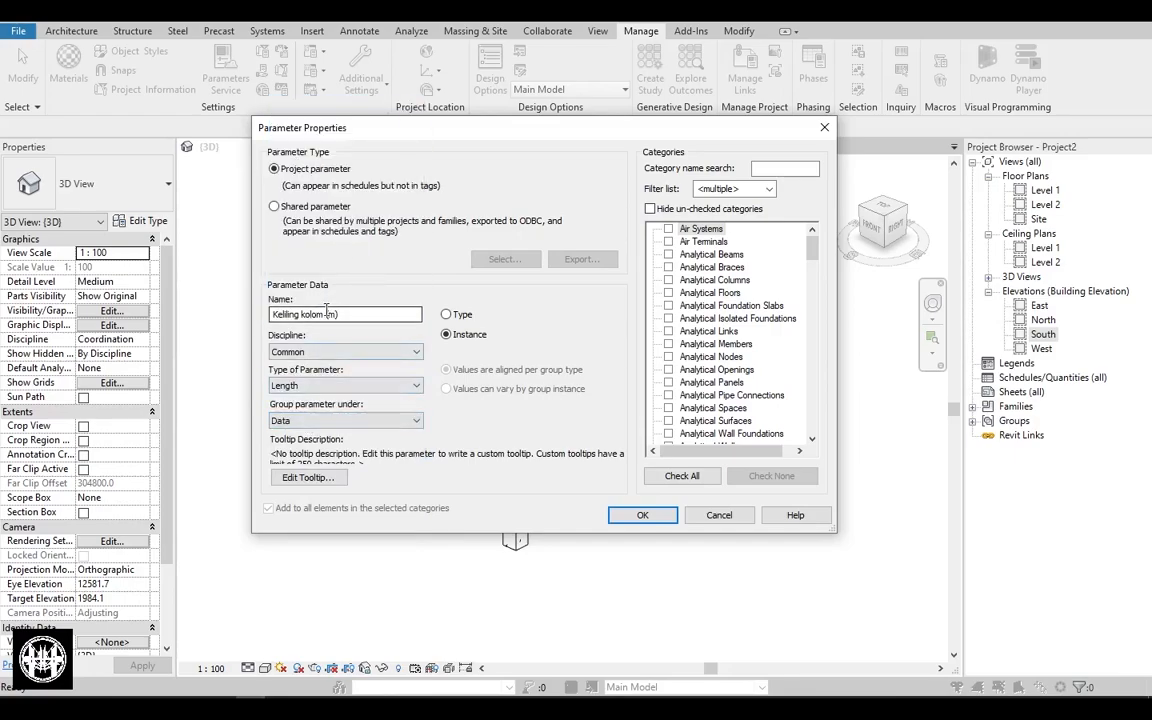
{"action": "left_click", "coordinate": [292, 388]}
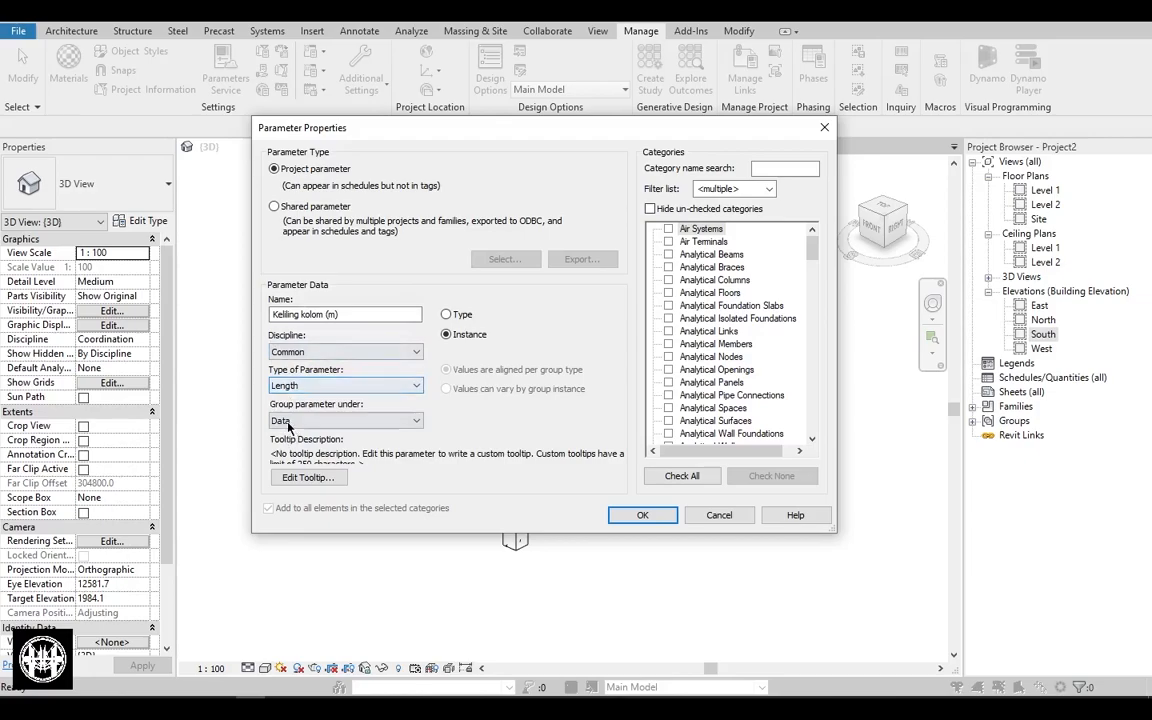
Make the parameter a type parameter assigned to the Structural Columns category and save the project parameters.
{"action": "left_click", "coordinate": [447, 315]}
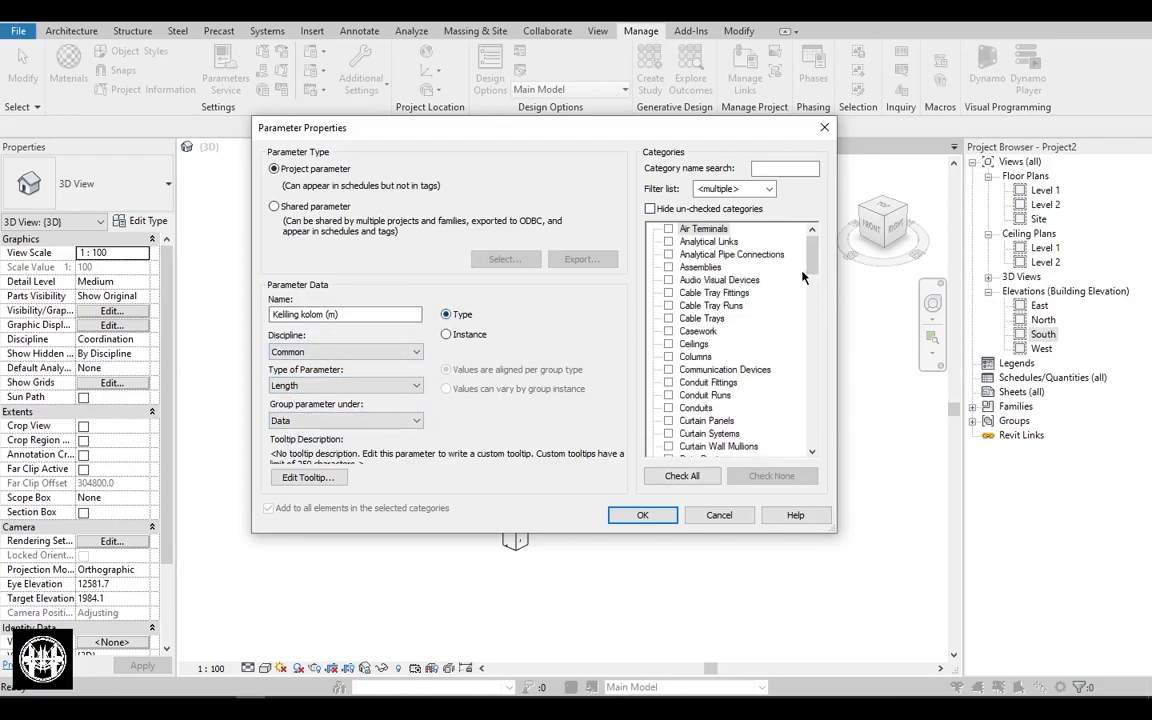
{"action": "scroll", "coordinate": [760, 320], "scroll_direction": "down", "scroll_amount": 14}
{"action": "scroll", "coordinate": [692, 374], "scroll_direction": "down", "scroll_amount": 9}
{"action": "left_click", "coordinate": [668, 343]}
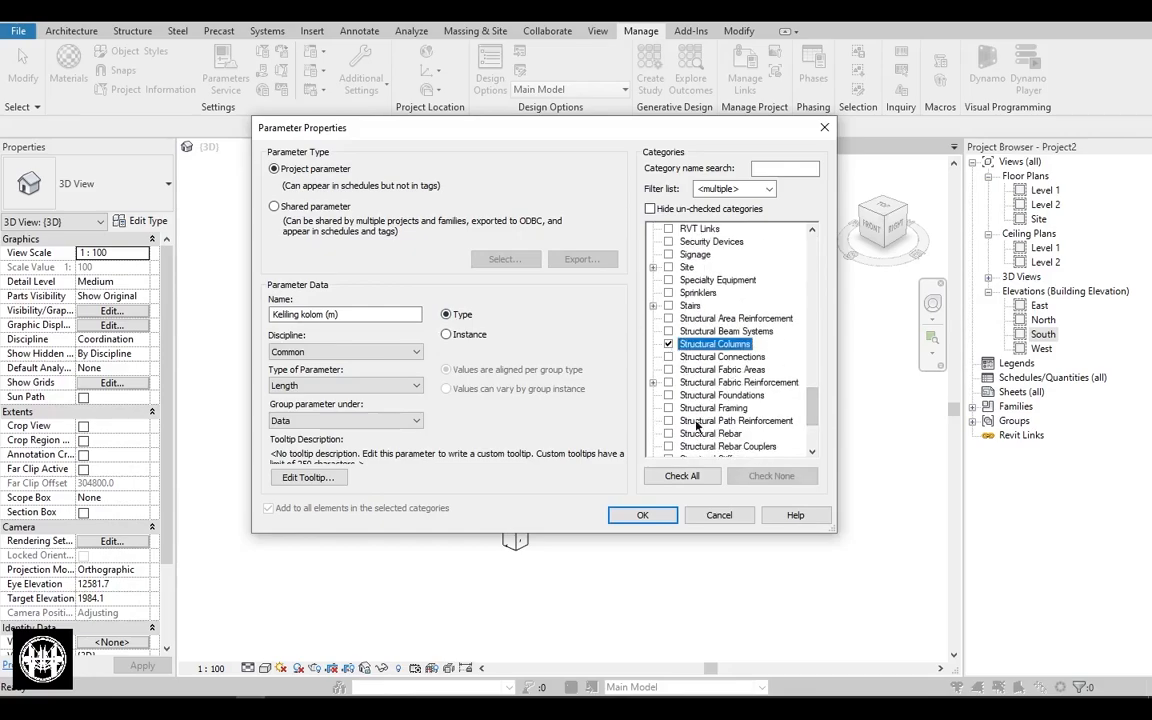
{"action": "left_click", "coordinate": [642, 515]}
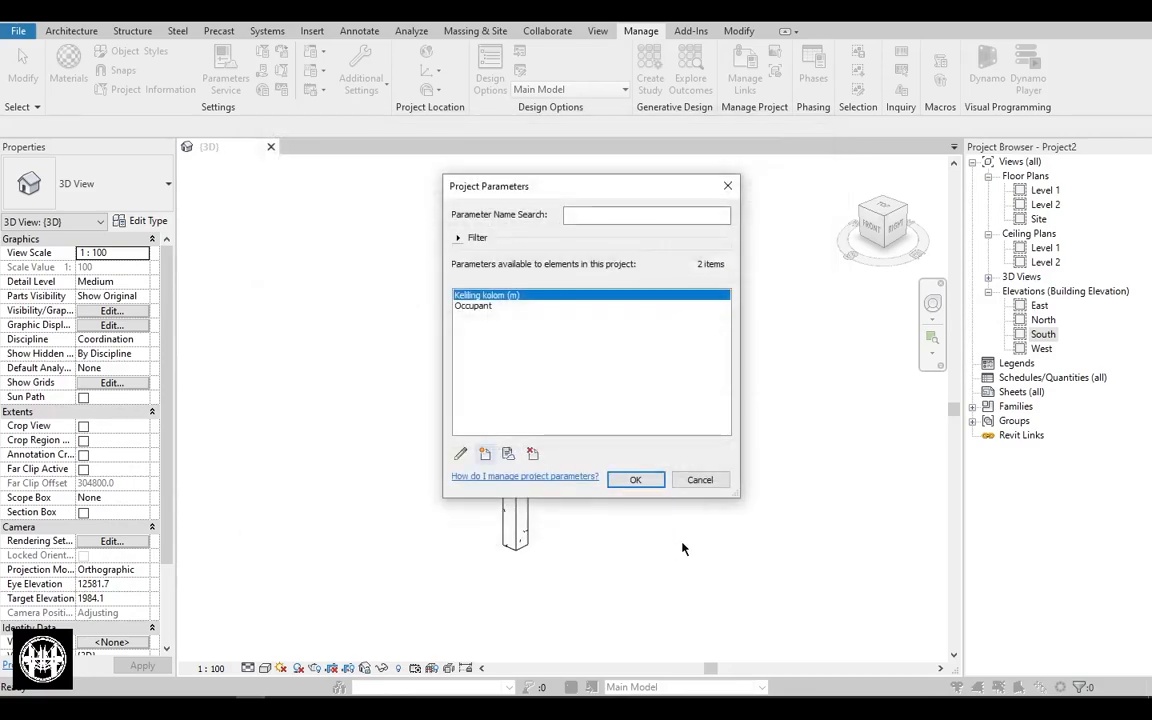
{"action": "left_click", "coordinate": [620, 482]}
Fill in Keliling kolom (m) for column type K1 with a formula that multiplies the 200 mm side length.
{"action": "scroll", "coordinate": [588, 445], "scroll_direction": "up", "scroll_amount": 3}
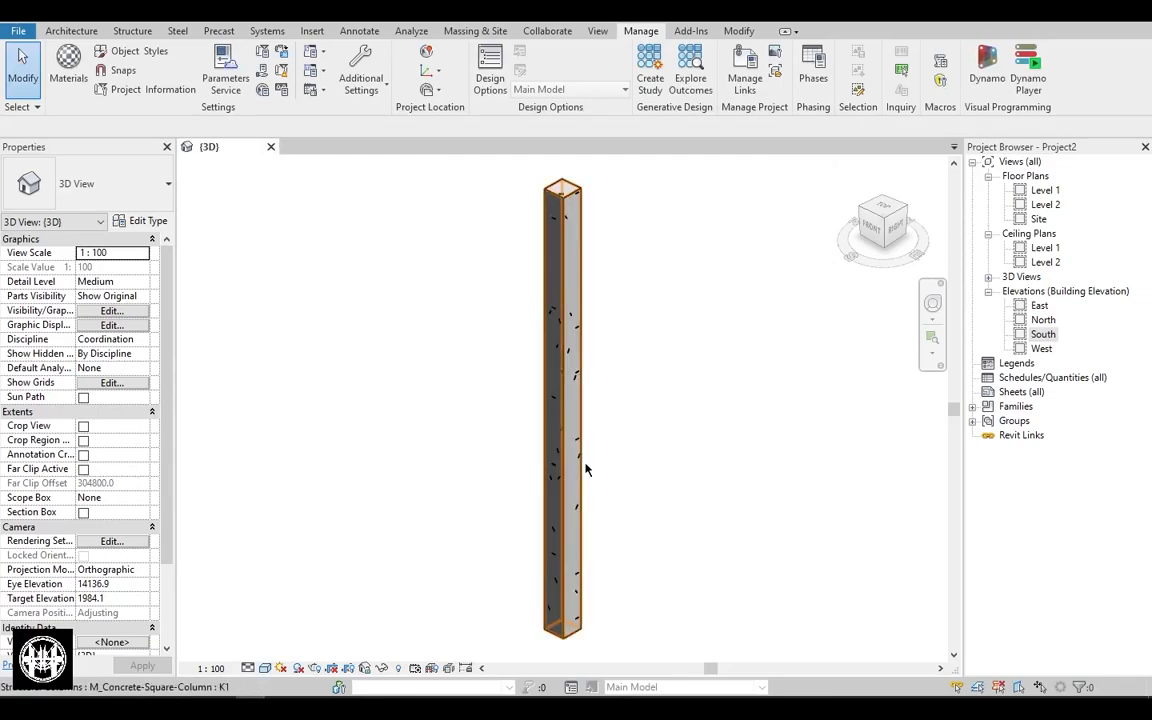
{"action": "left_click", "coordinate": [560, 350]}
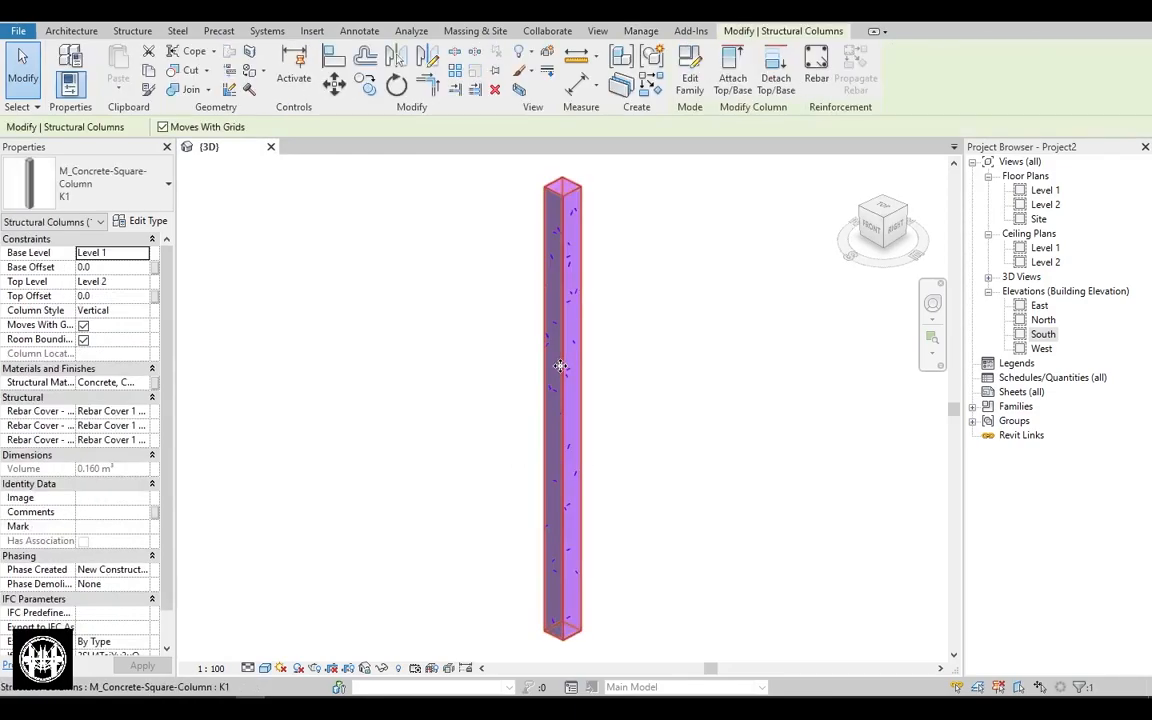
{"action": "left_click", "coordinate": [148, 221]}
{"action": "scroll", "coordinate": [534, 480], "scroll_direction": "down", "scroll_amount": 5}
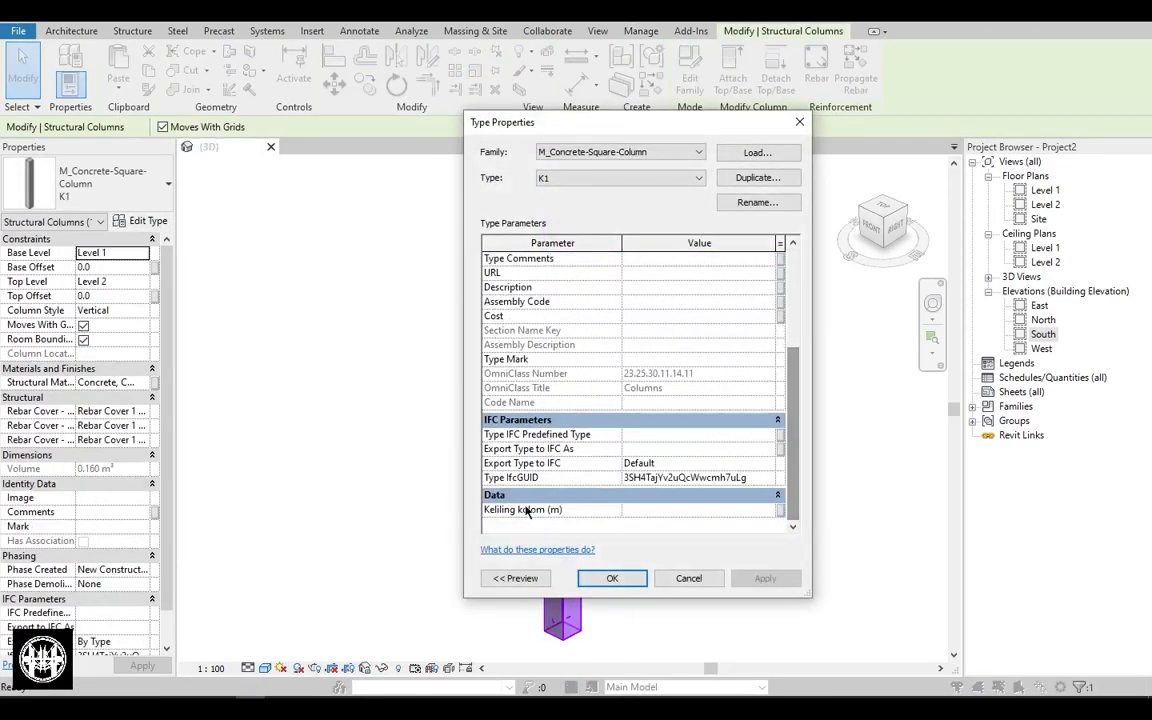
{"action": "scroll", "coordinate": [566, 447], "scroll_direction": "up", "scroll_amount": 5}
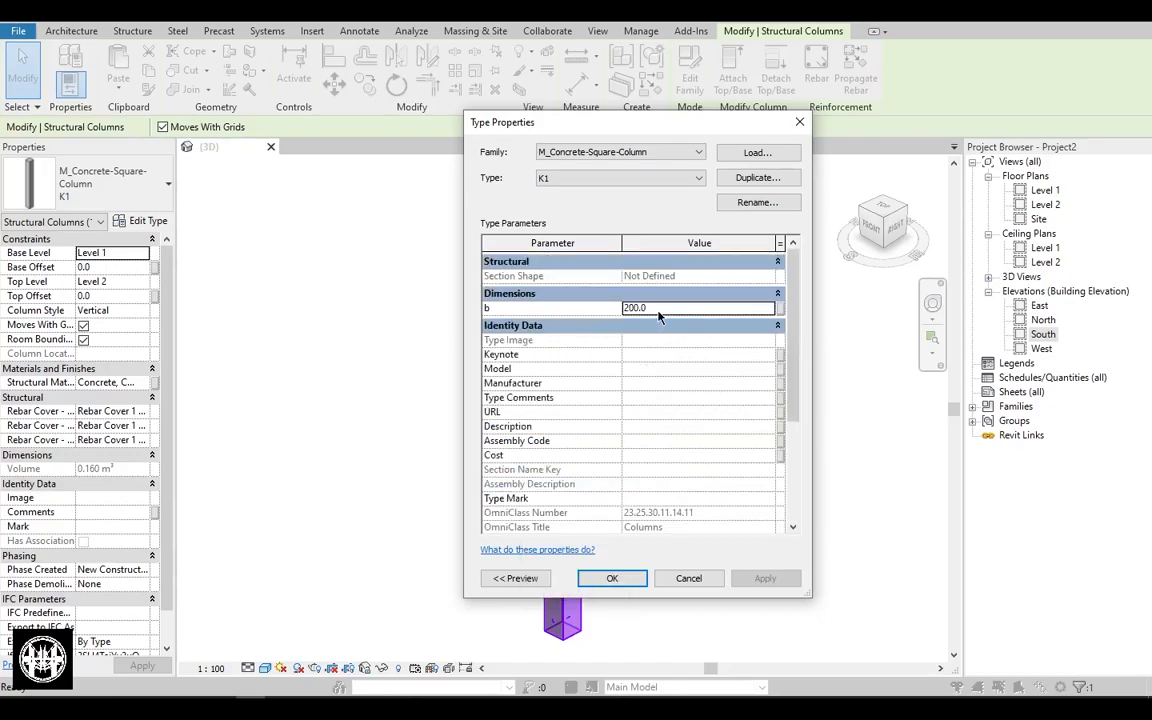
{"action": "scroll", "coordinate": [586, 520], "scroll_direction": "down", "scroll_amount": 5}
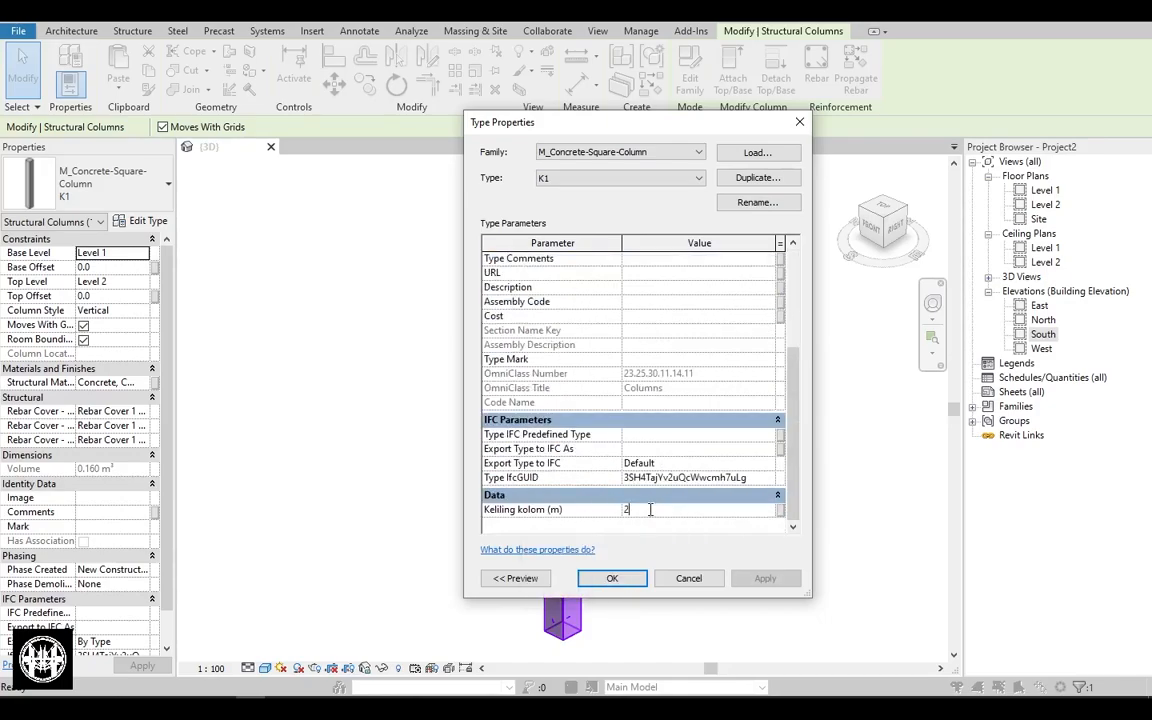
{"action": "type", "text": "00"}
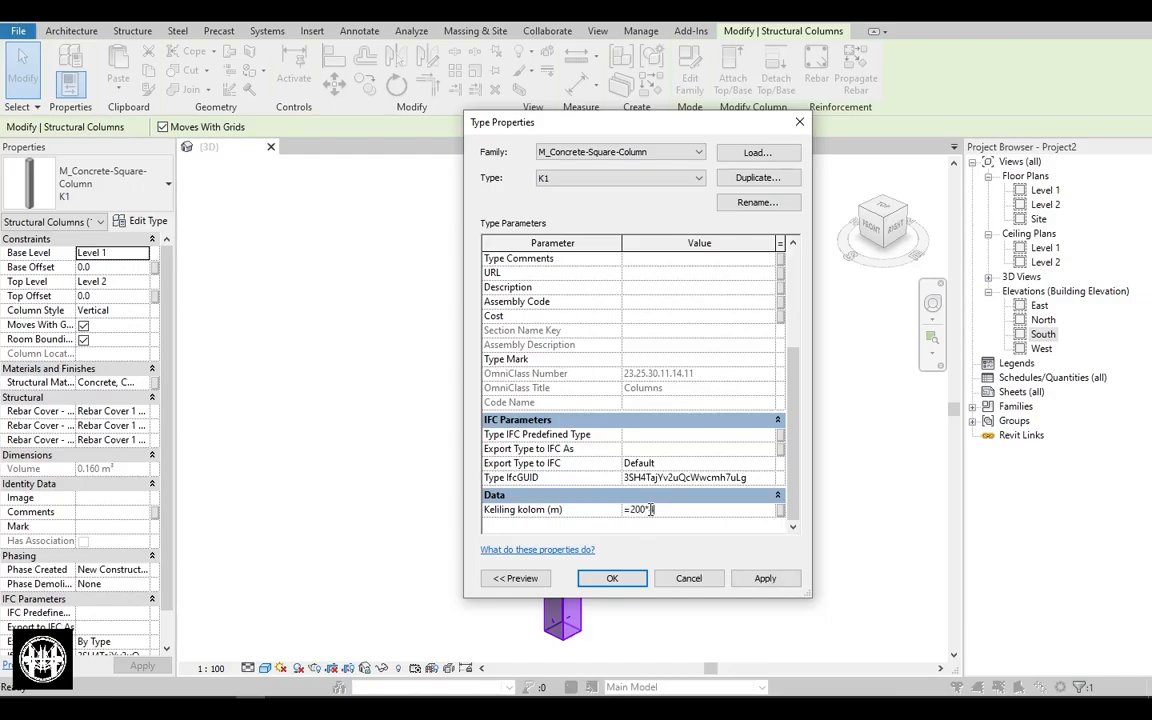
{"action": "left_click", "coordinate": [612, 578]}
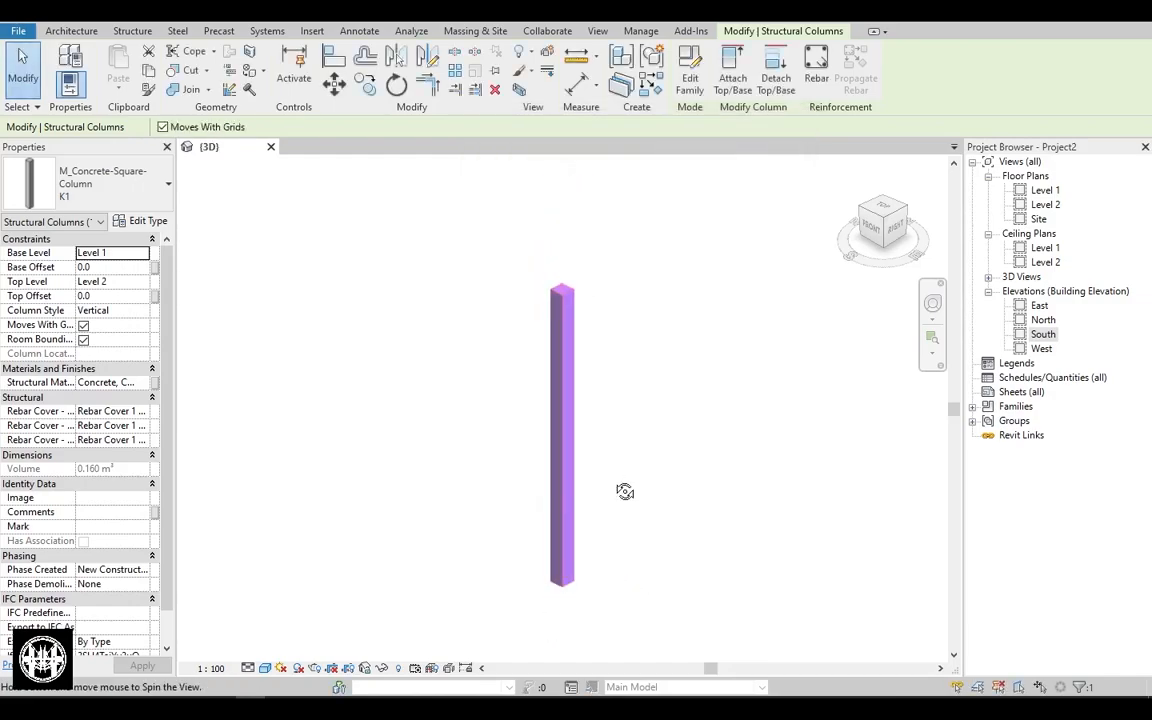
Create a new building-component schedule for the Structural Columns category.
{"action": "left_click", "coordinate": [670, 472]}
{"action": "right_click", "coordinate": [1027, 379]}
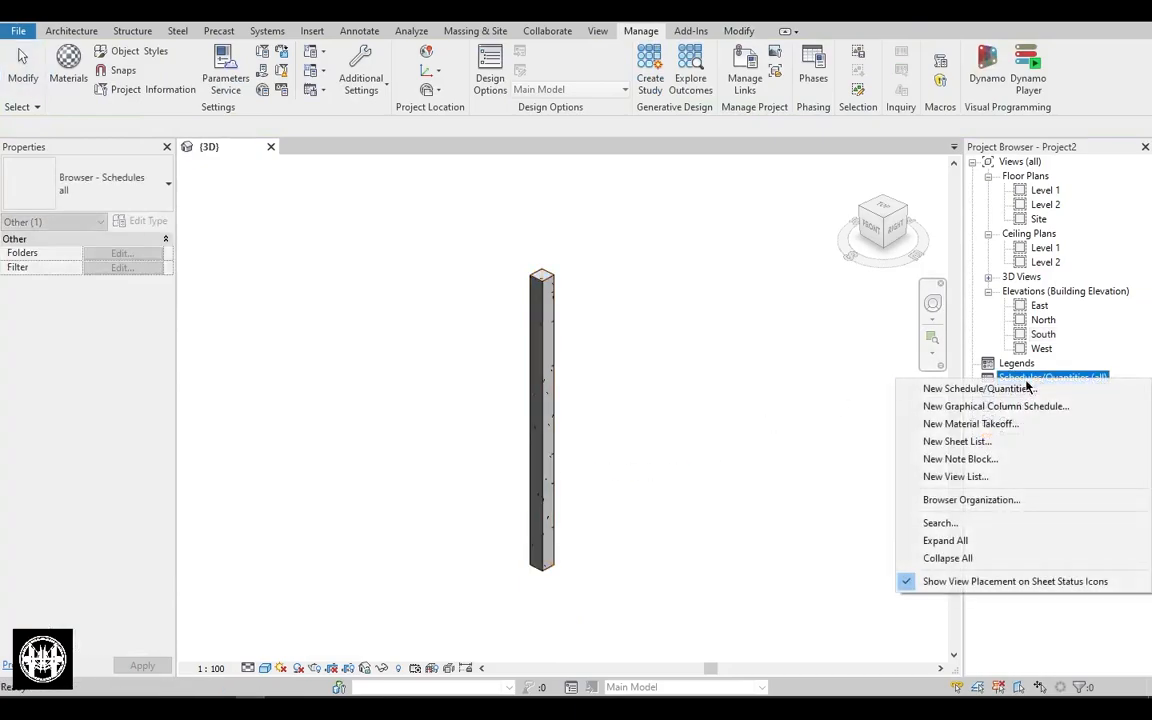
{"action": "left_click", "coordinate": [975, 390]}
{"action": "scroll", "coordinate": [615, 331], "scroll_direction": "down", "scroll_amount": 20}
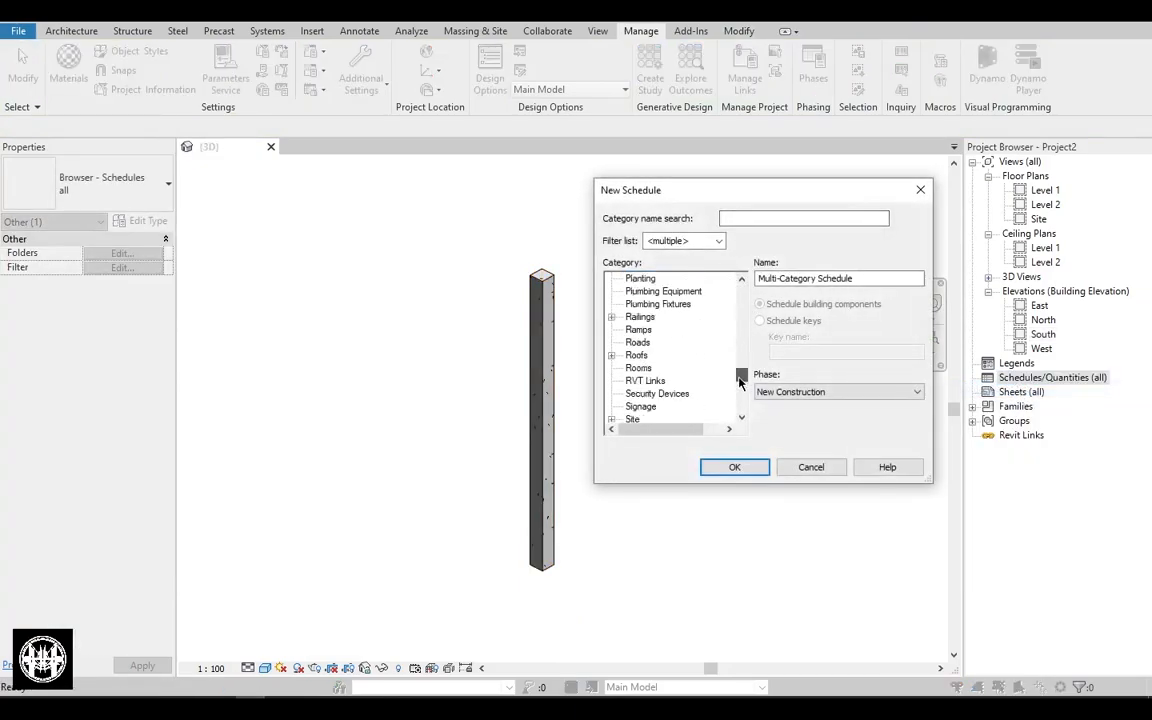
{"action": "left_click", "coordinate": [662, 368]}
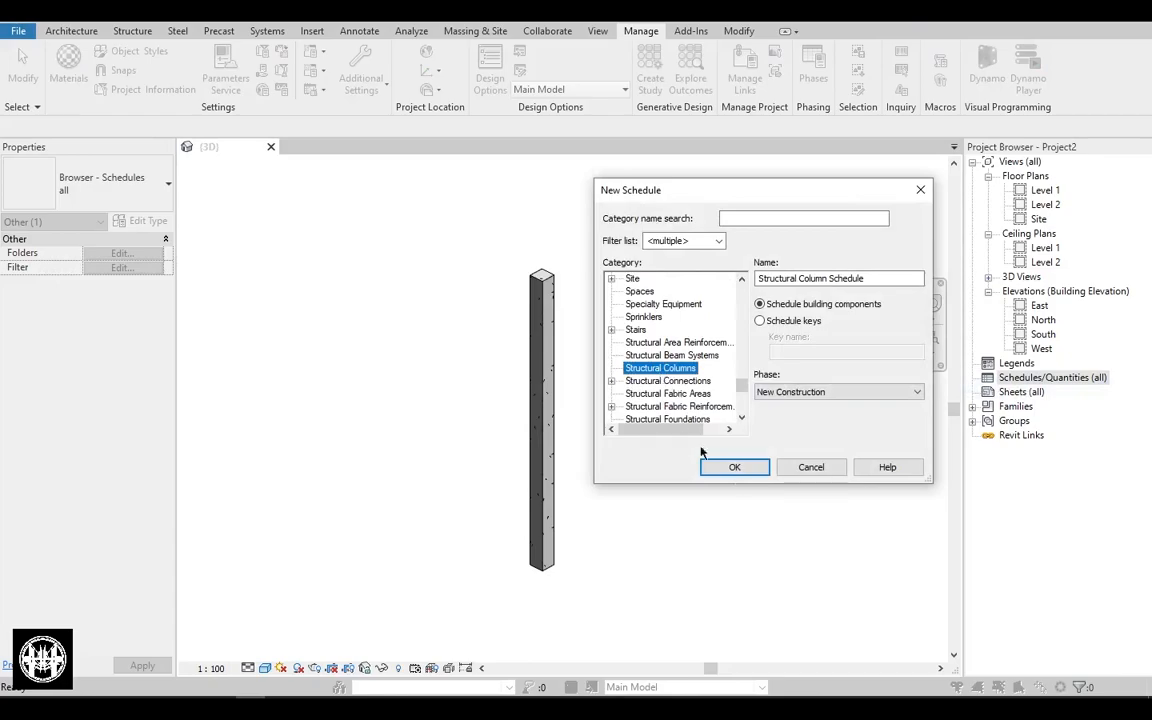
{"action": "left_click", "coordinate": [734, 467]}
Add the Count, Length and Keliling kolom (m) fields to the column schedule.
{"action": "left_click_drag", "start_coordinate": [472, 206], "coordinate": [863, 160]}
{"action": "left_click", "coordinate": [617, 386]}
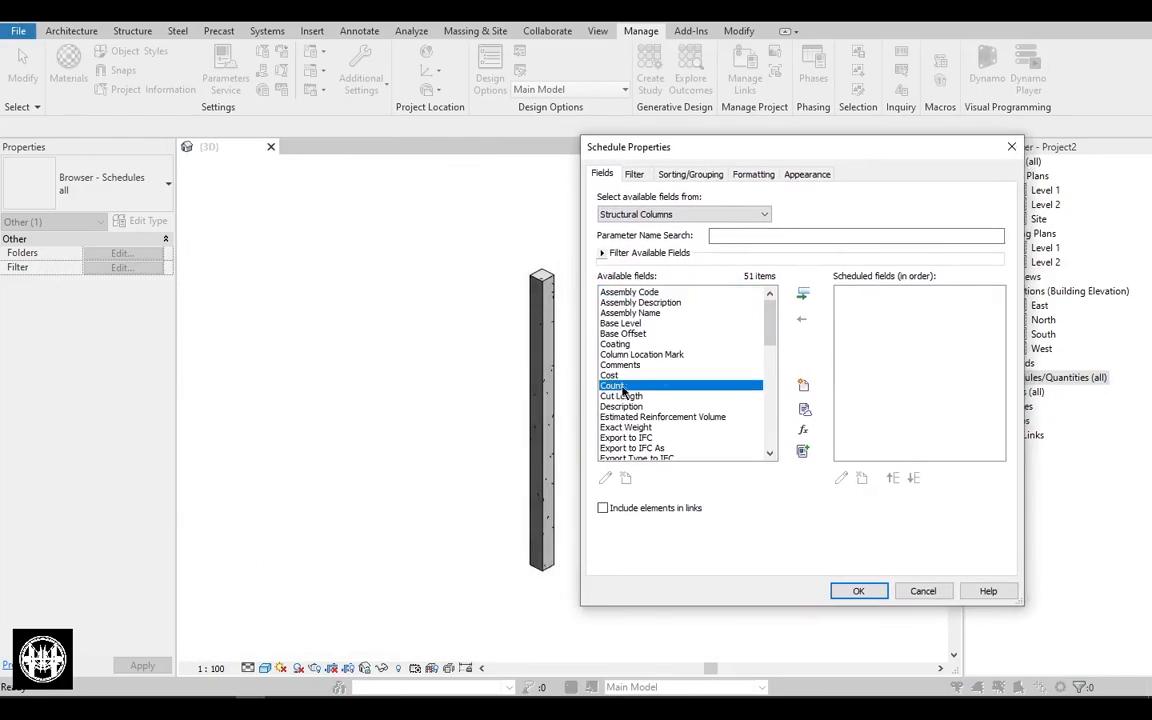
{"action": "double_click", "coordinate": [617, 387]}
{"action": "scroll", "coordinate": [619, 398], "scroll_direction": "down", "scroll_amount": 3}
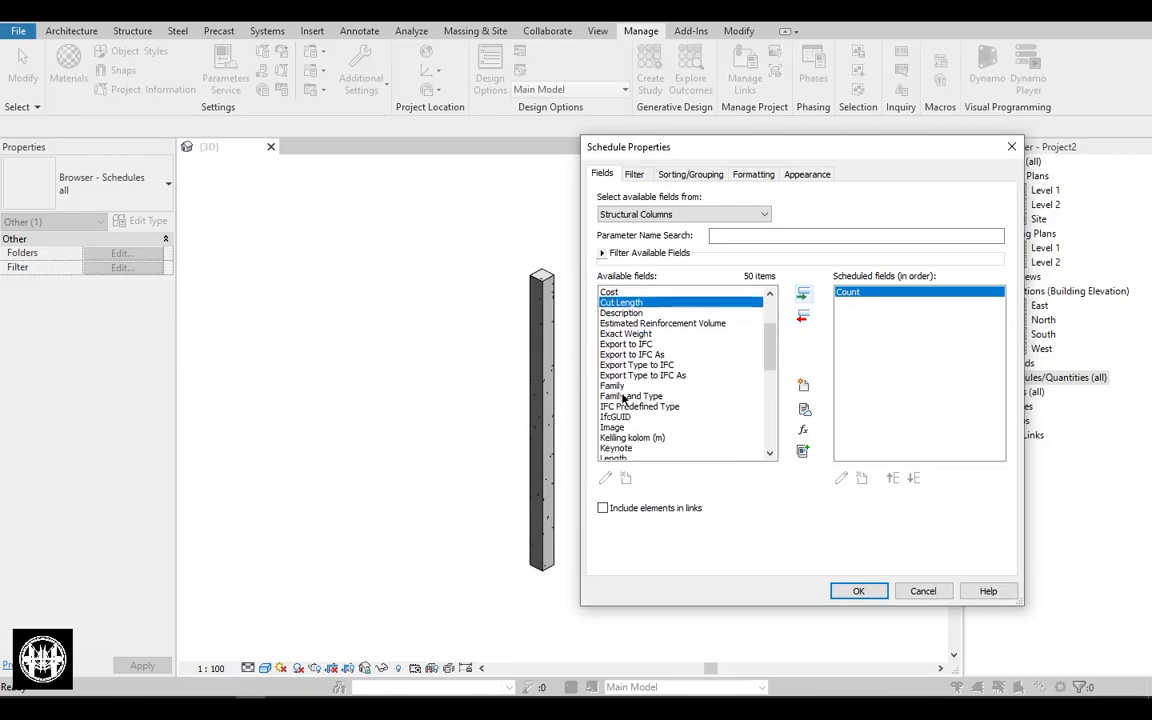
{"action": "scroll", "coordinate": [620, 450], "scroll_direction": "down", "scroll_amount": 2}
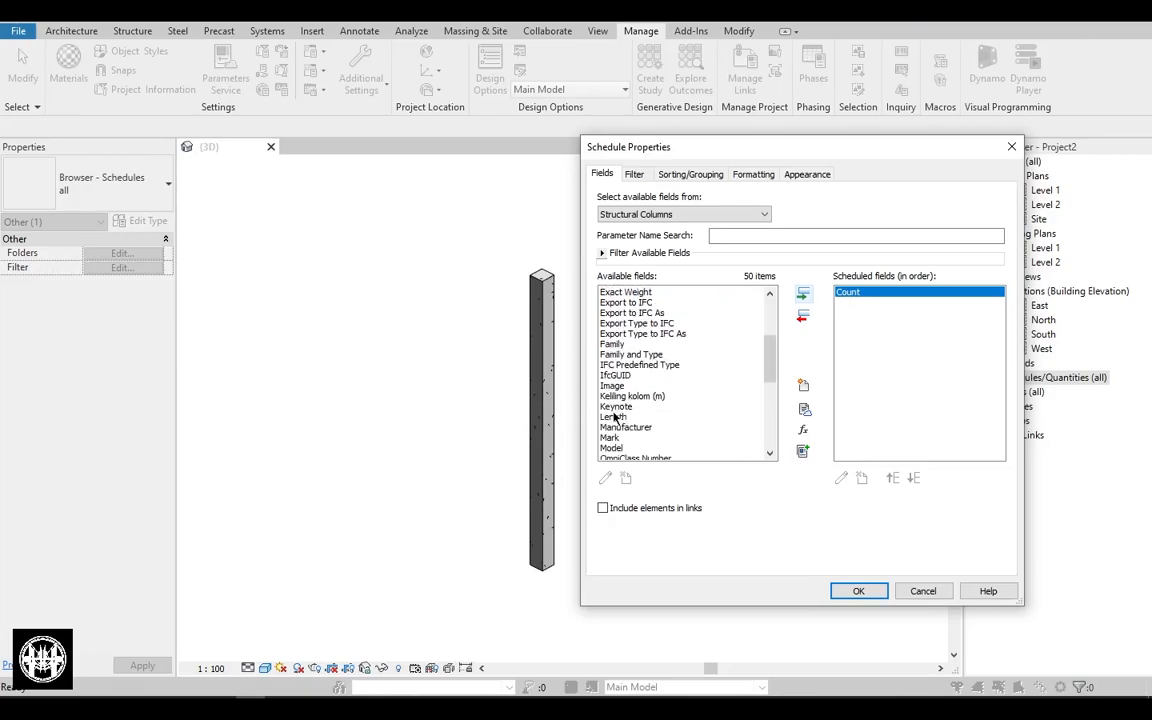
{"action": "left_click", "coordinate": [625, 415]}
{"action": "left_click", "coordinate": [804, 297]}
{"action": "left_click", "coordinate": [632, 396]}
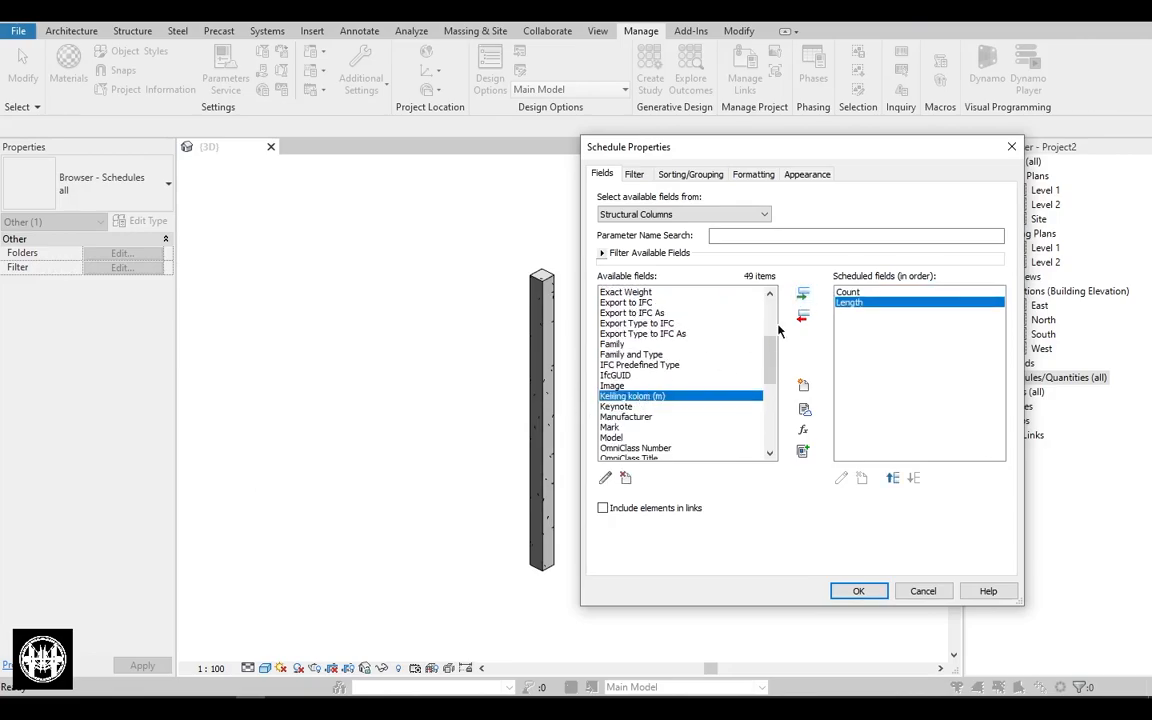
{"action": "left_click", "coordinate": [803, 294]}
{"action": "left_click_drag", "start_coordinate": [630, 147], "coordinate": [604, 141]}
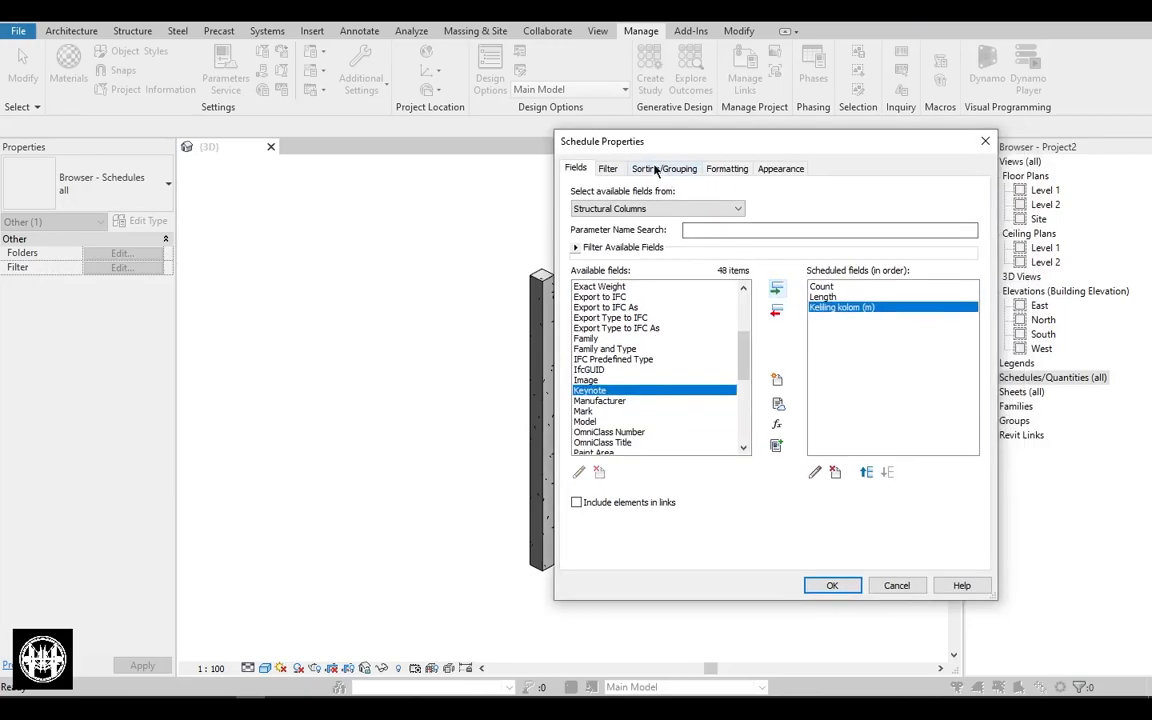
{"action": "left_click", "coordinate": [664, 168]}
{"action": "left_click", "coordinate": [678, 196]}
{"action": "left_click", "coordinate": [665, 166]}
{"action": "left_click", "coordinate": [577, 168]}
Add the Type field to the schedule and place it first in the field order.
{"action": "scroll", "coordinate": [615, 311], "scroll_direction": "down", "scroll_amount": 10}
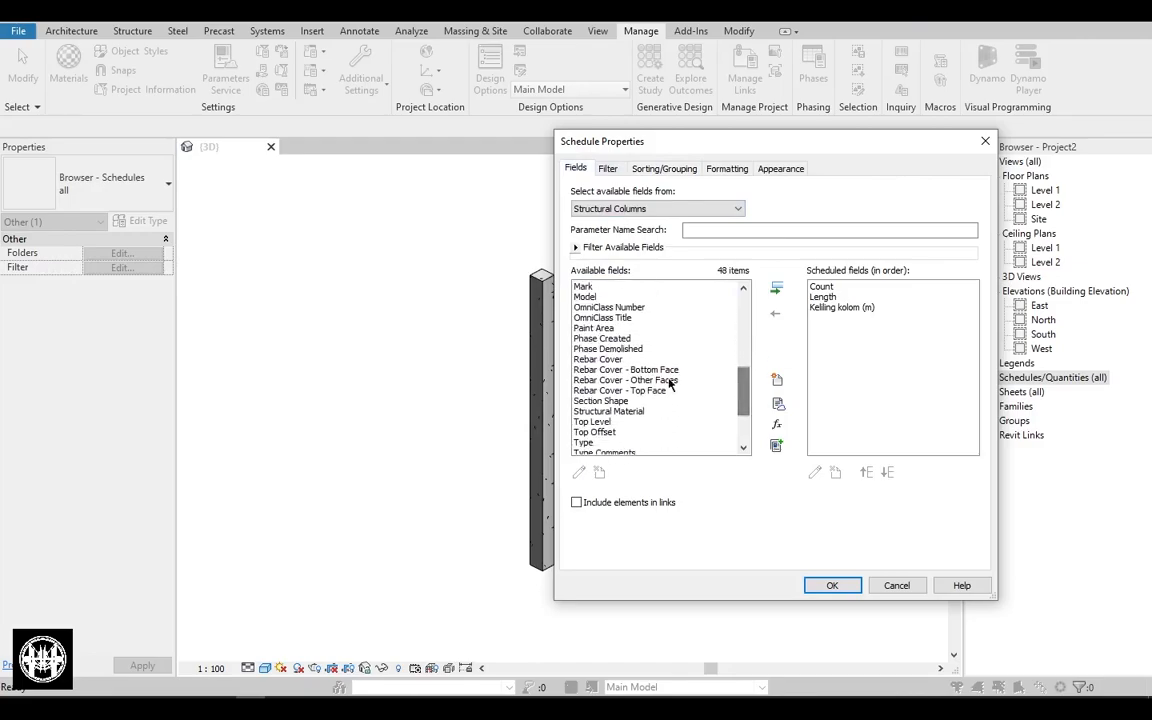
{"action": "left_click", "coordinate": [584, 359]}
{"action": "left_click", "coordinate": [776, 288]}
{"action": "left_click", "coordinate": [866, 472]}
{"action": "left_click", "coordinate": [866, 472]}
{"action": "left_click", "coordinate": [866, 472]}
{"action": "left_click", "coordinate": [821, 297]}
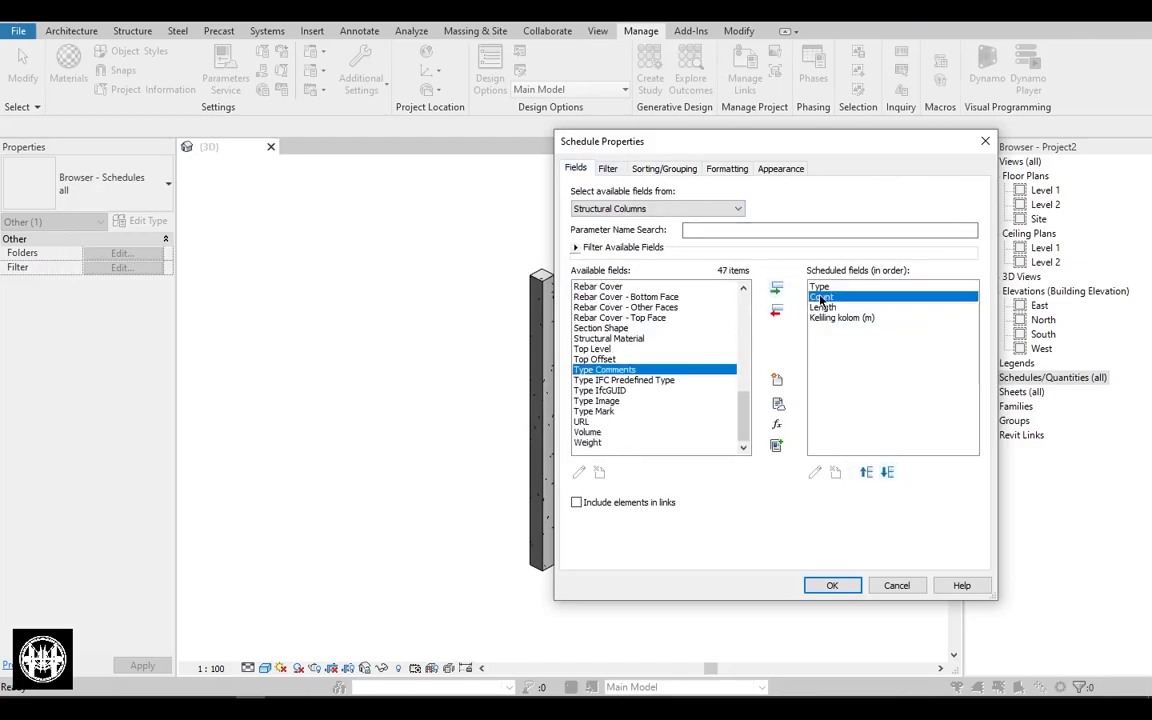
{"action": "left_click", "coordinate": [887, 474]}
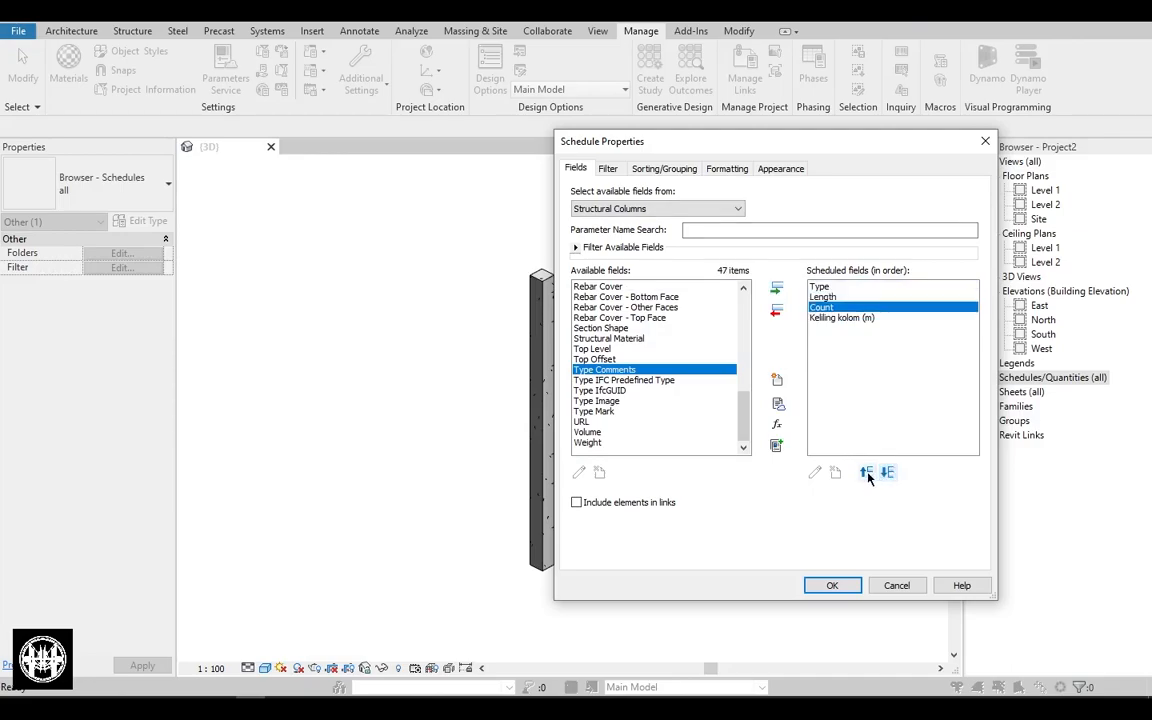
{"action": "left_click", "coordinate": [866, 472]}
Sort the schedule by Type in ascending order and turn on grand totals.
{"action": "left_click", "coordinate": [607, 168]}
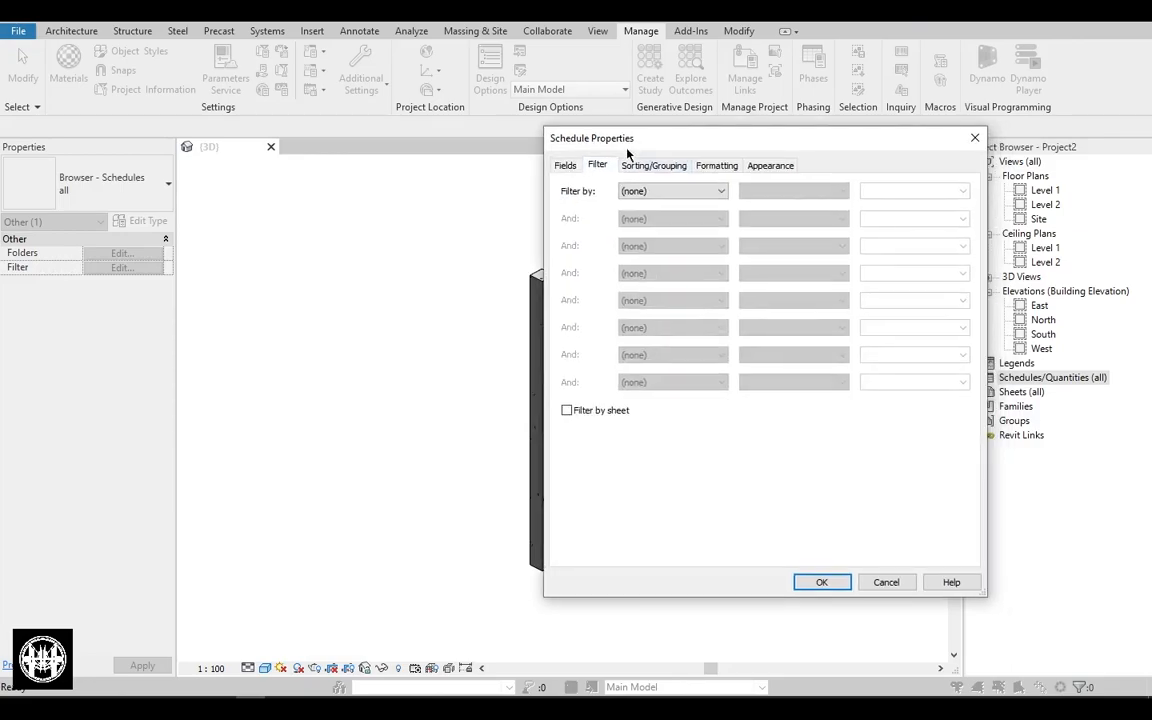
{"action": "left_click", "coordinate": [654, 165]}
{"action": "left_click", "coordinate": [720, 191]}
{"action": "left_click", "coordinate": [662, 216]}
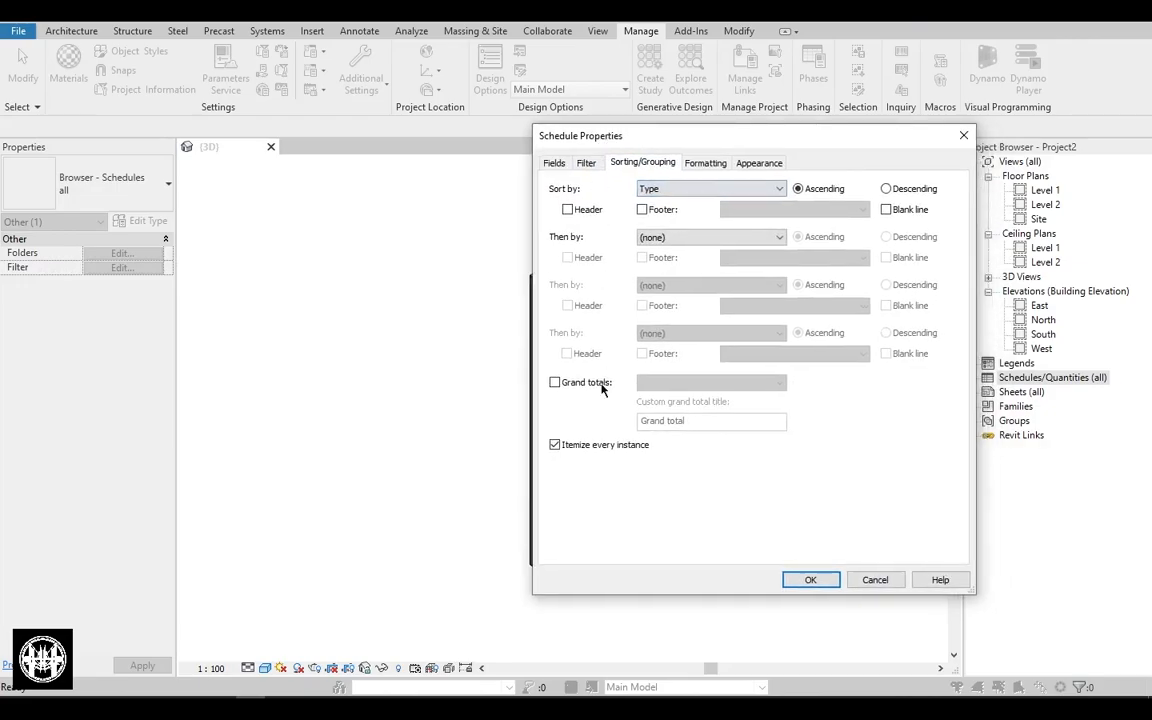
{"action": "left_click", "coordinate": [575, 383]}
Set the alignment of all four schedule fields to Center.
{"action": "left_click", "coordinate": [705, 163]}
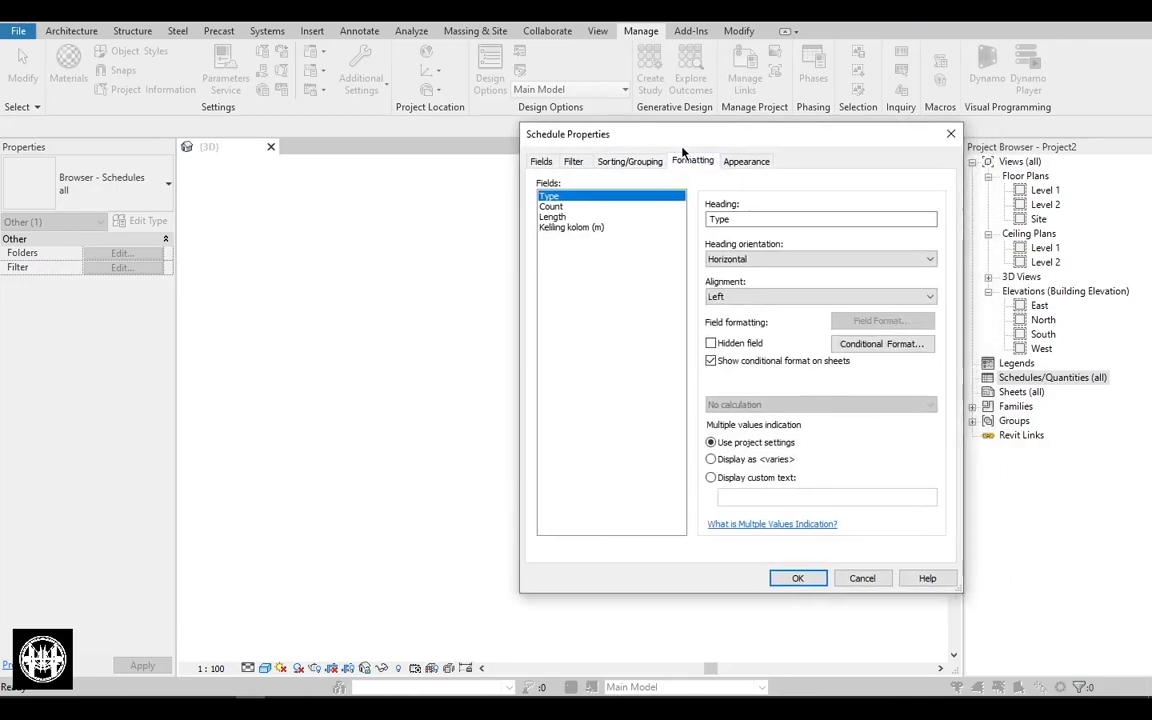
{"action": "left_click", "coordinate": [574, 228], "text": "shift"}
{"action": "left_click", "coordinate": [800, 296]}
{"action": "left_click", "coordinate": [720, 313]}
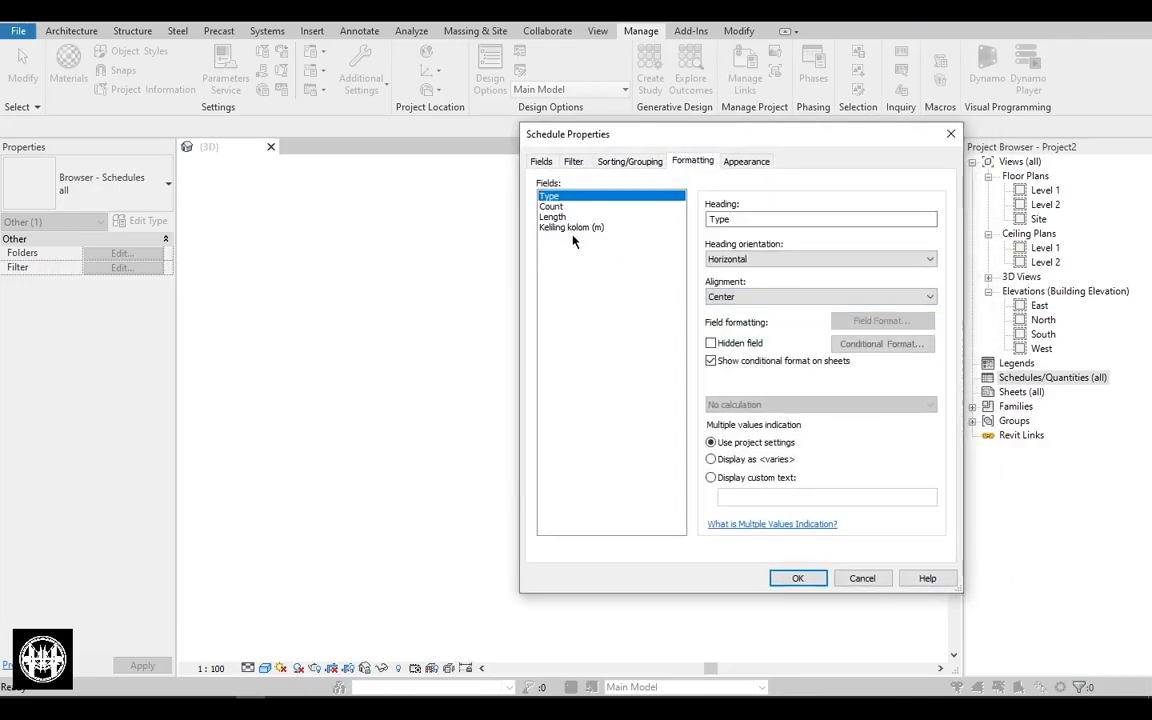
Calculate totals for the Keliling kolom (m) and Count fields and generate the column schedule.
{"action": "left_click", "coordinate": [553, 219]}
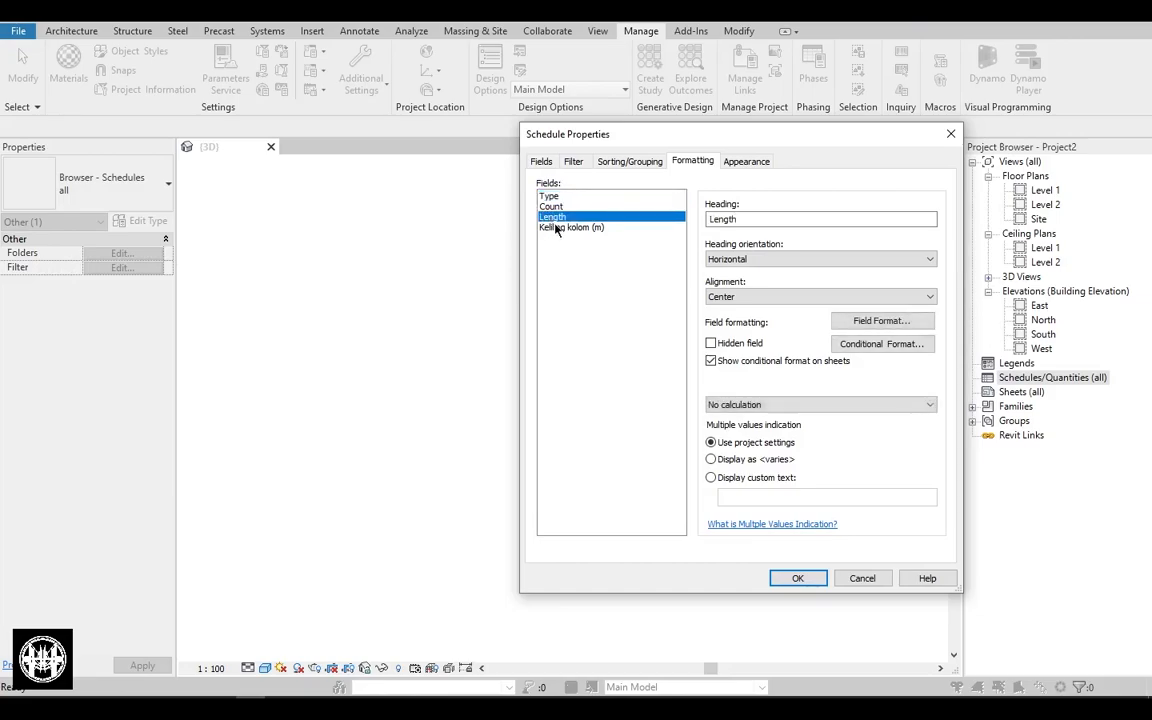
{"action": "left_click", "coordinate": [570, 229]}
{"action": "left_click", "coordinate": [820, 404]}
{"action": "left_click", "coordinate": [740, 419]}
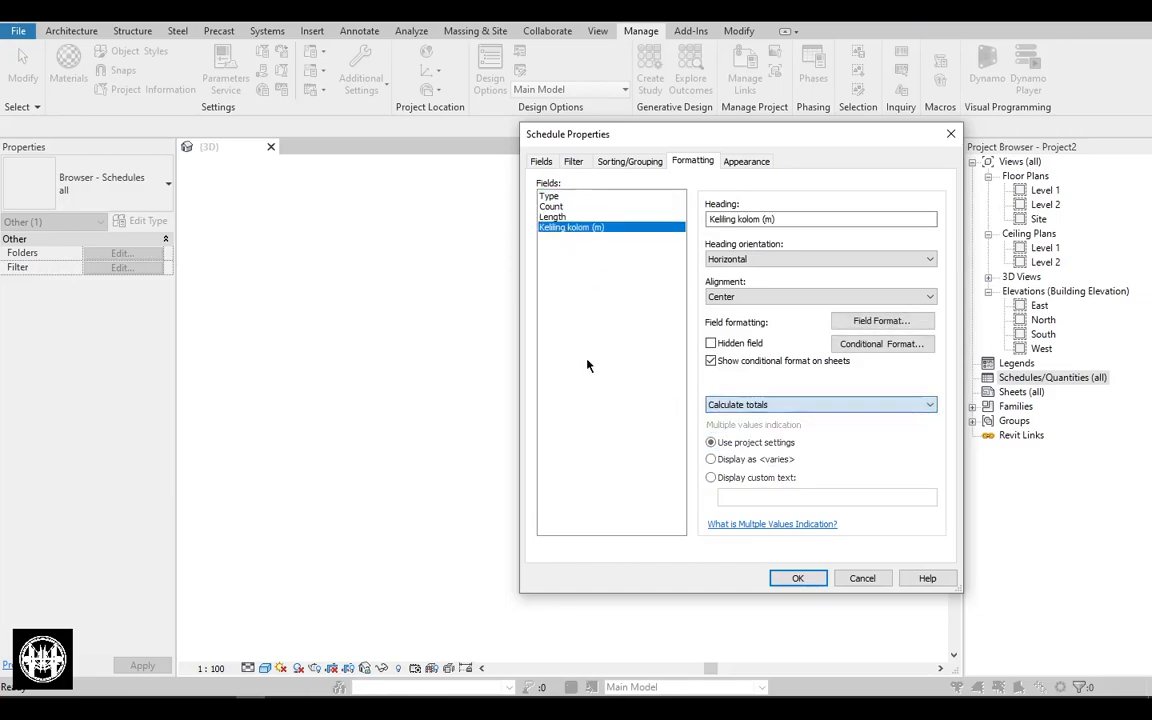
{"action": "left_click_drag", "start_coordinate": [559, 133], "coordinate": [543, 129]}
{"action": "left_click", "coordinate": [555, 202]}
{"action": "left_click", "coordinate": [805, 400]}
{"action": "left_click", "coordinate": [730, 415]}
{"action": "left_click", "coordinate": [782, 574]}
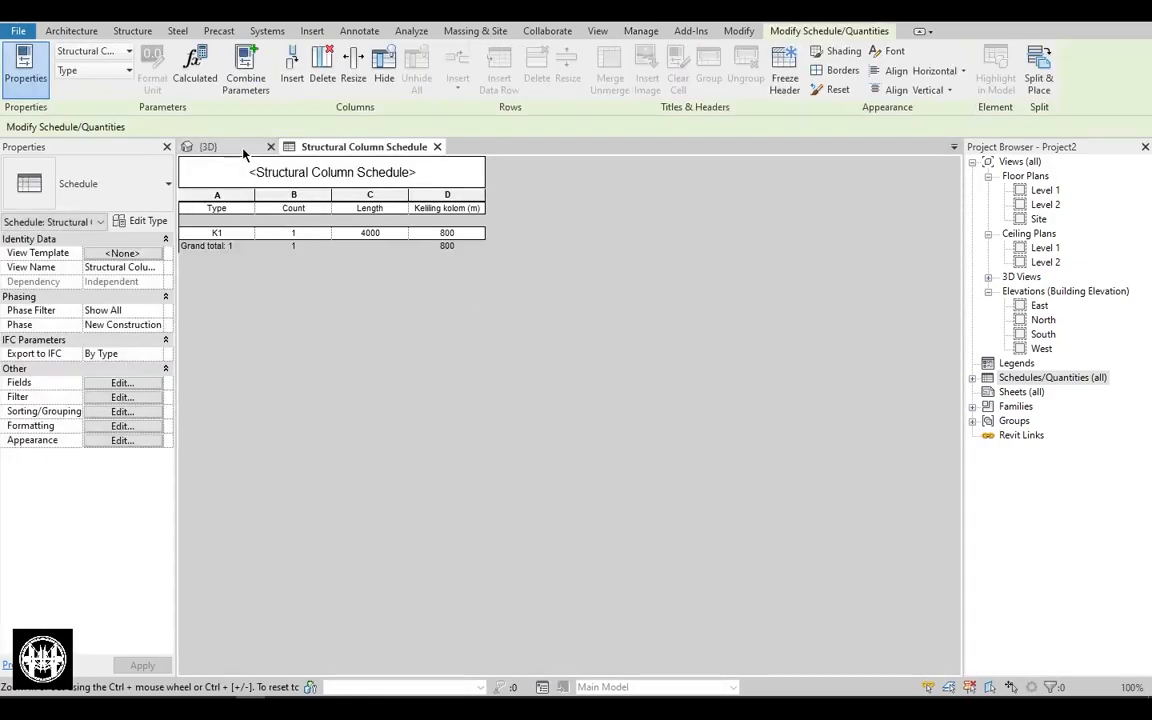
Tile the 3D view and the Structural Column Schedule side by side.
{"action": "left_click", "coordinate": [240, 148]}
{"action": "key", "text": "w"}
{"action": "key", "text": "t"}
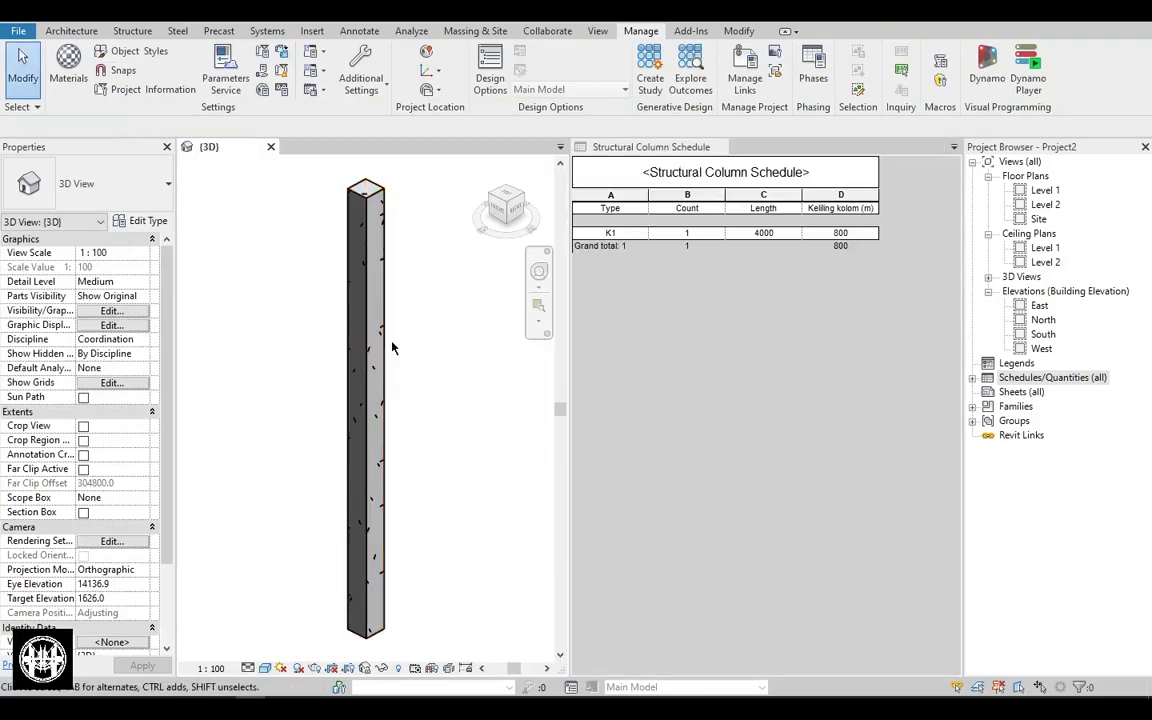
Rename the schedule's Length column heading as "Tinggi (m)".
{"action": "left_click", "coordinate": [667, 202]}
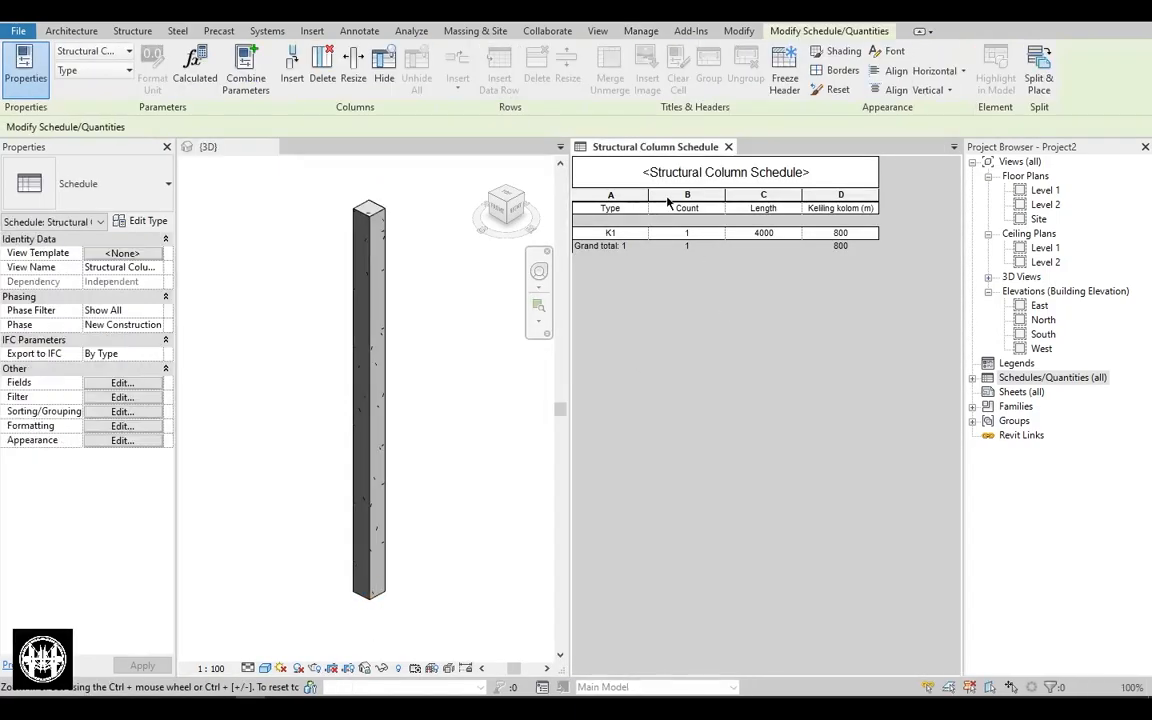
{"action": "left_click", "coordinate": [770, 211]}
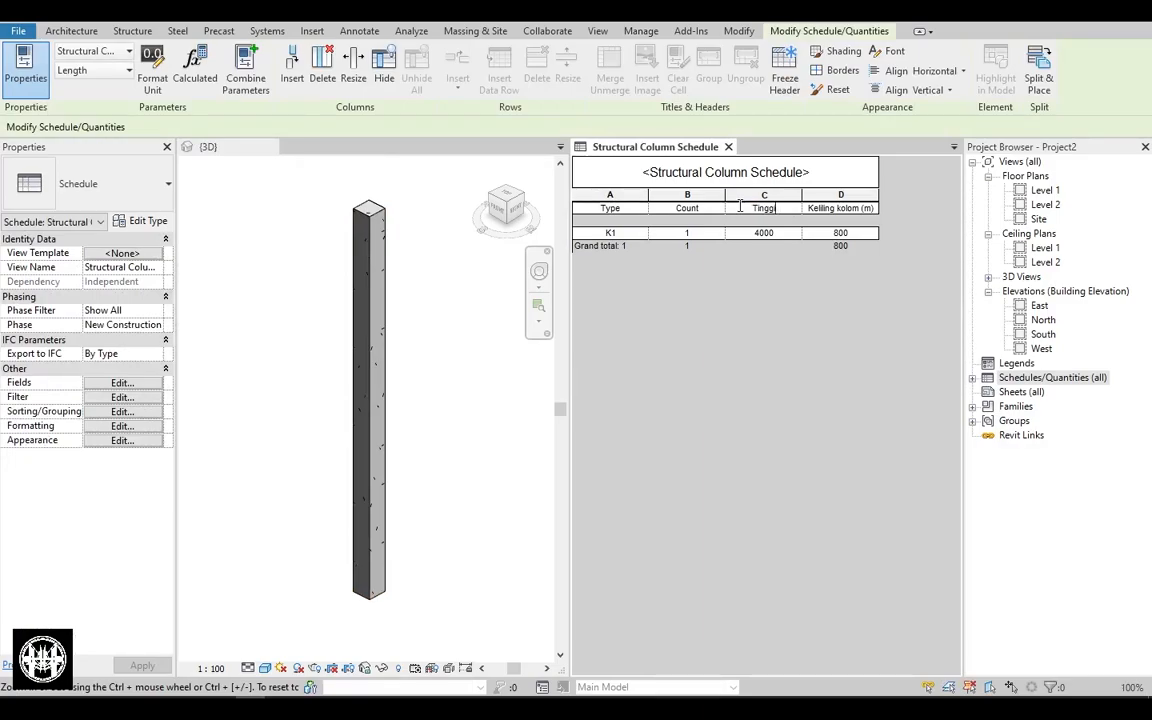
{"action": "left_click", "coordinate": [849, 210]}
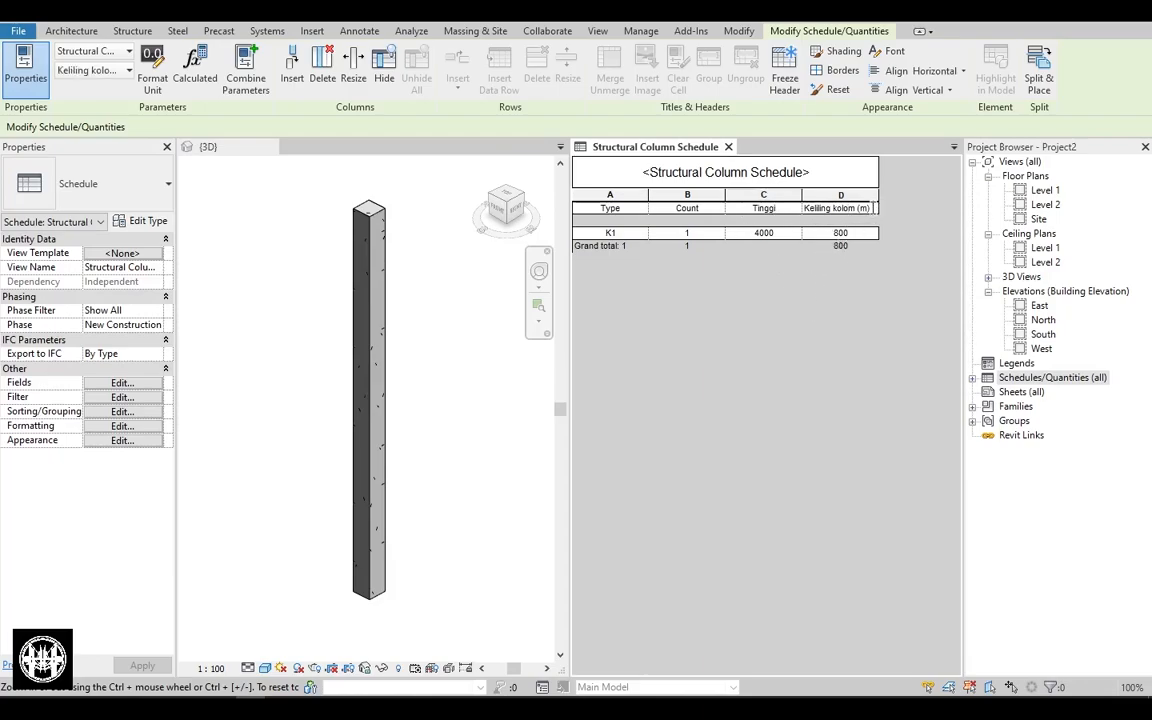
{"action": "left_click", "coordinate": [788, 208]}
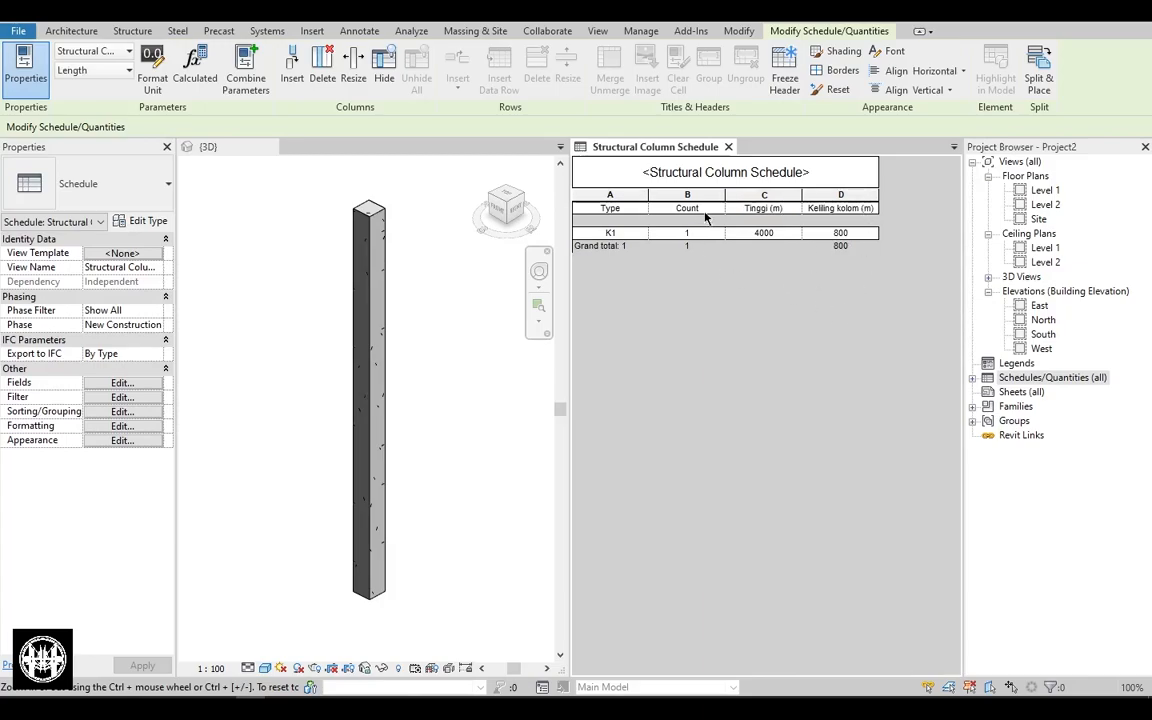
Override the project units for the Tinggi (m) column with meters, two decimal places and the m unit symbol.
{"action": "left_click", "coordinate": [756, 196]}
{"action": "left_click", "coordinate": [152, 66]}
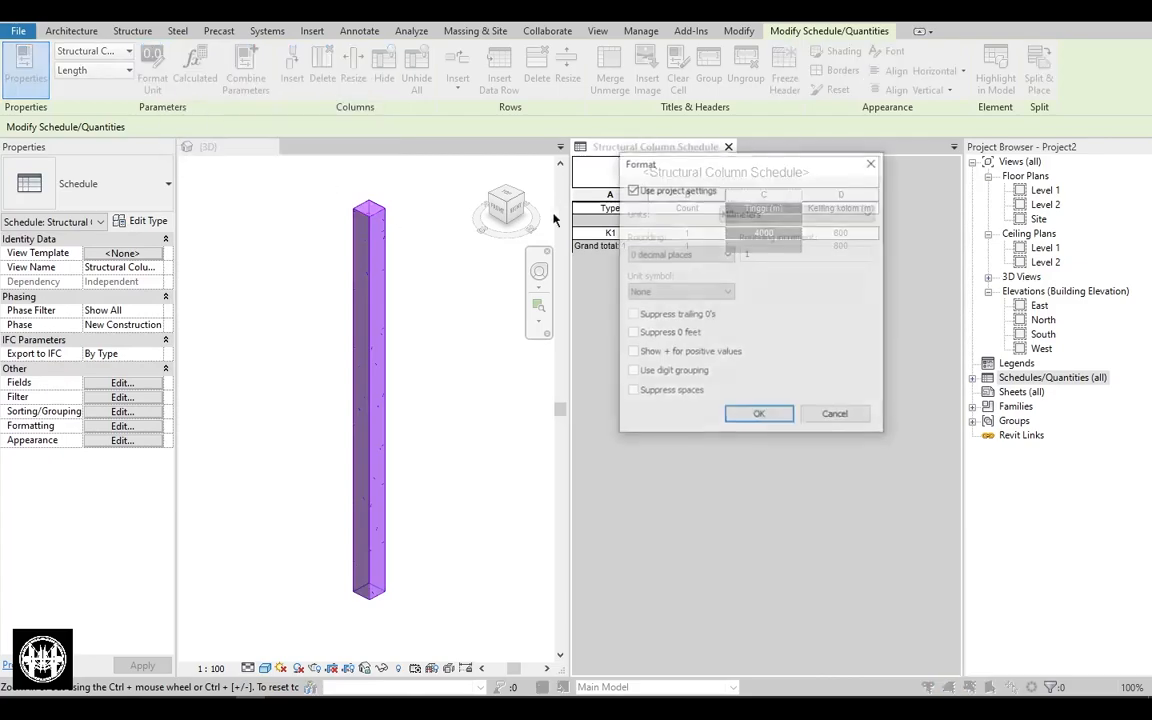
{"action": "left_click", "coordinate": [648, 190]}
{"action": "left_click", "coordinate": [745, 205]}
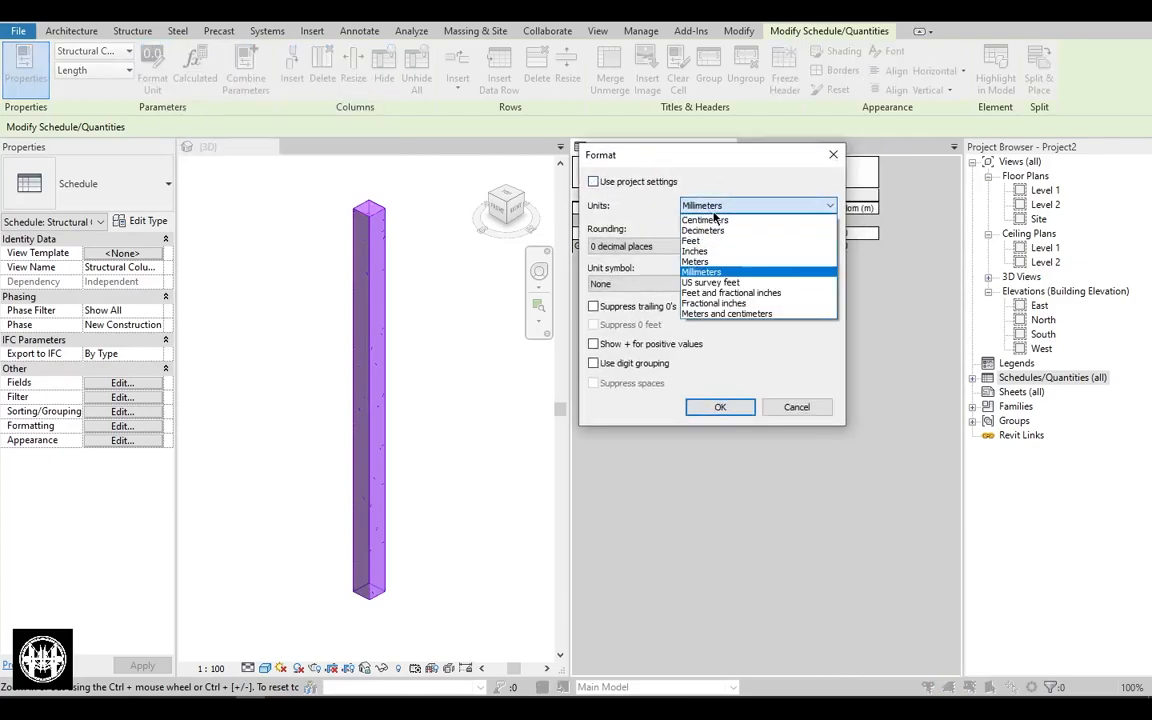
{"action": "left_click", "coordinate": [688, 261]}
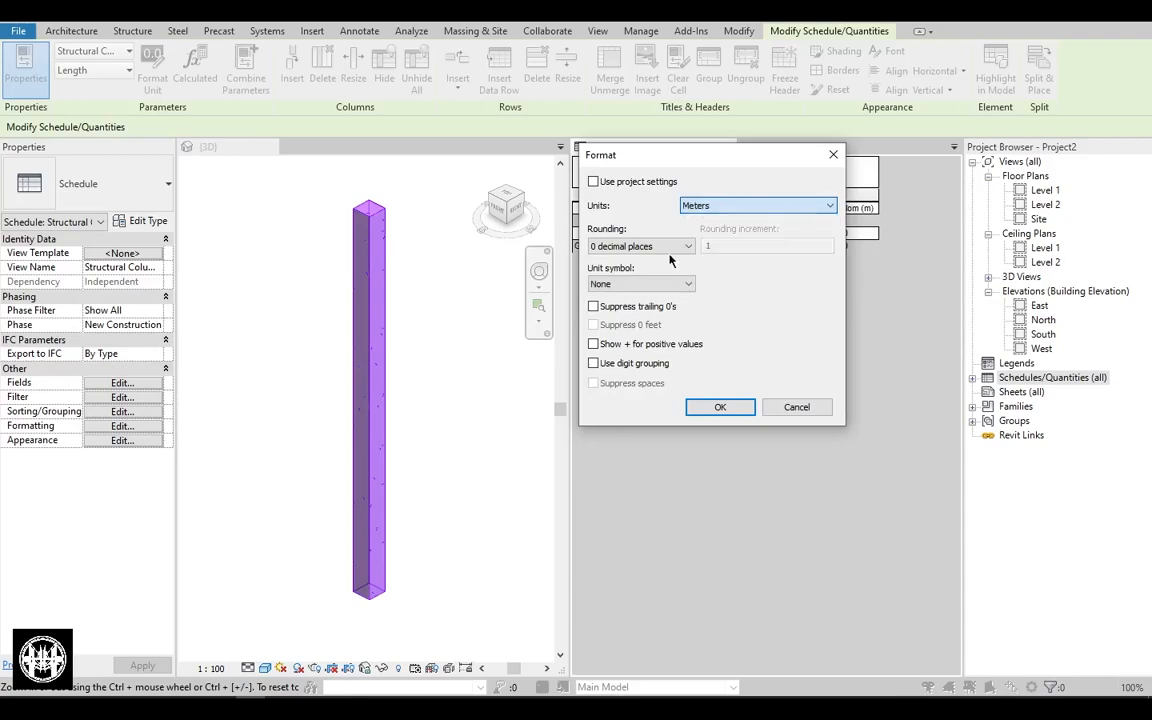
{"action": "left_click", "coordinate": [686, 246]}
{"action": "left_click", "coordinate": [600, 312]}
{"action": "left_click", "coordinate": [640, 284]}
{"action": "left_click", "coordinate": [623, 310]}
{"action": "left_click_drag", "start_coordinate": [623, 165], "coordinate": [591, 159]}
{"action": "left_click", "coordinate": [674, 401]}
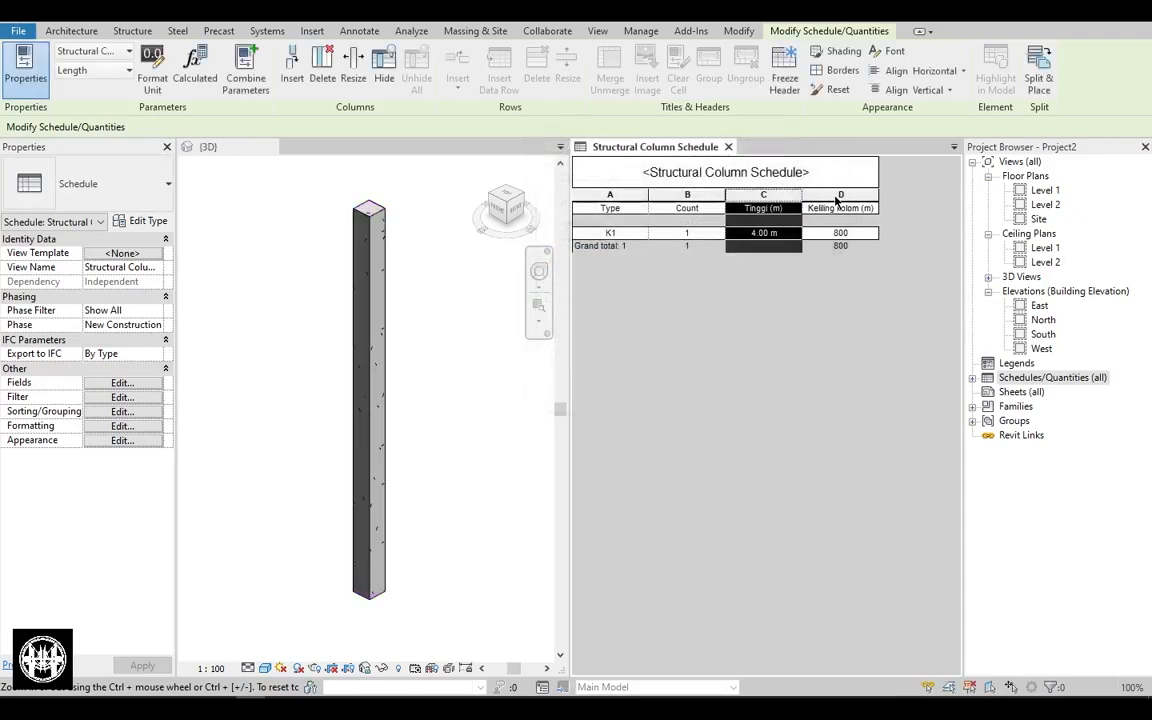
Format the Keliling kolom (m) column in meters with two decimal places and the m unit symbol.
{"action": "left_click", "coordinate": [838, 204]}
{"action": "left_click", "coordinate": [152, 72]}
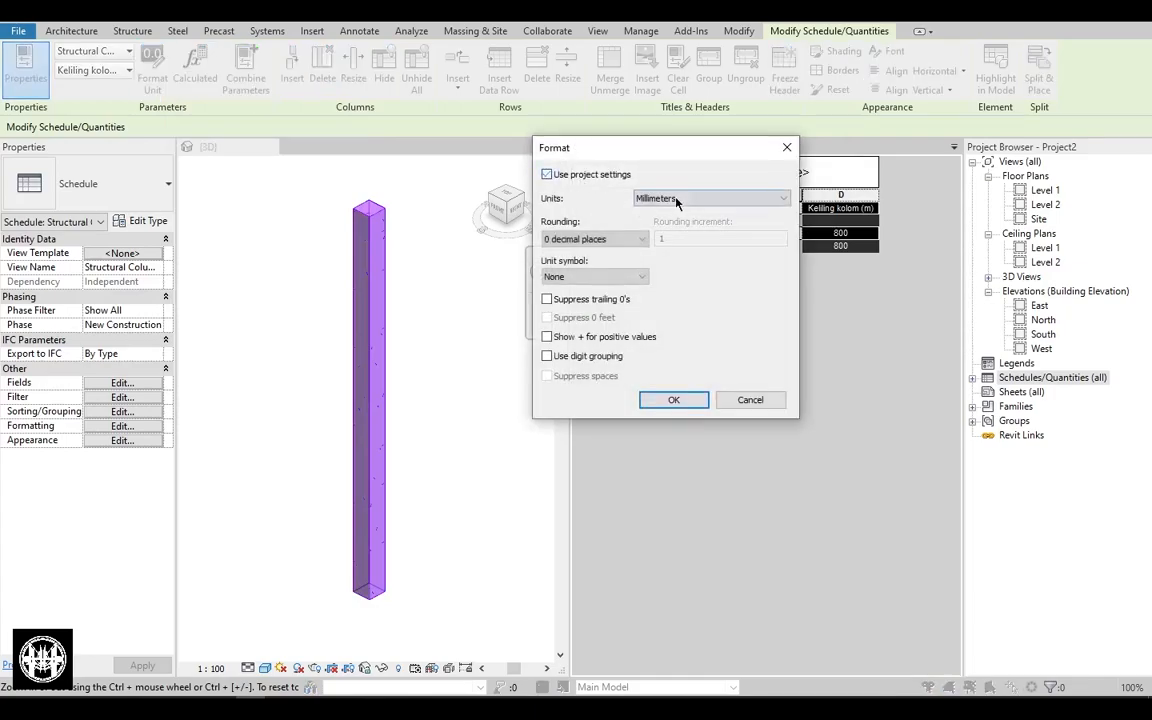
{"action": "left_click", "coordinate": [547, 174]}
{"action": "left_click", "coordinate": [710, 198]}
{"action": "left_click", "coordinate": [665, 234]}
{"action": "left_click", "coordinate": [595, 239]}
{"action": "left_click", "coordinate": [570, 305]}
{"action": "left_click", "coordinate": [595, 275]}
{"action": "left_click", "coordinate": [575, 298]}
{"action": "left_click", "coordinate": [674, 400]}
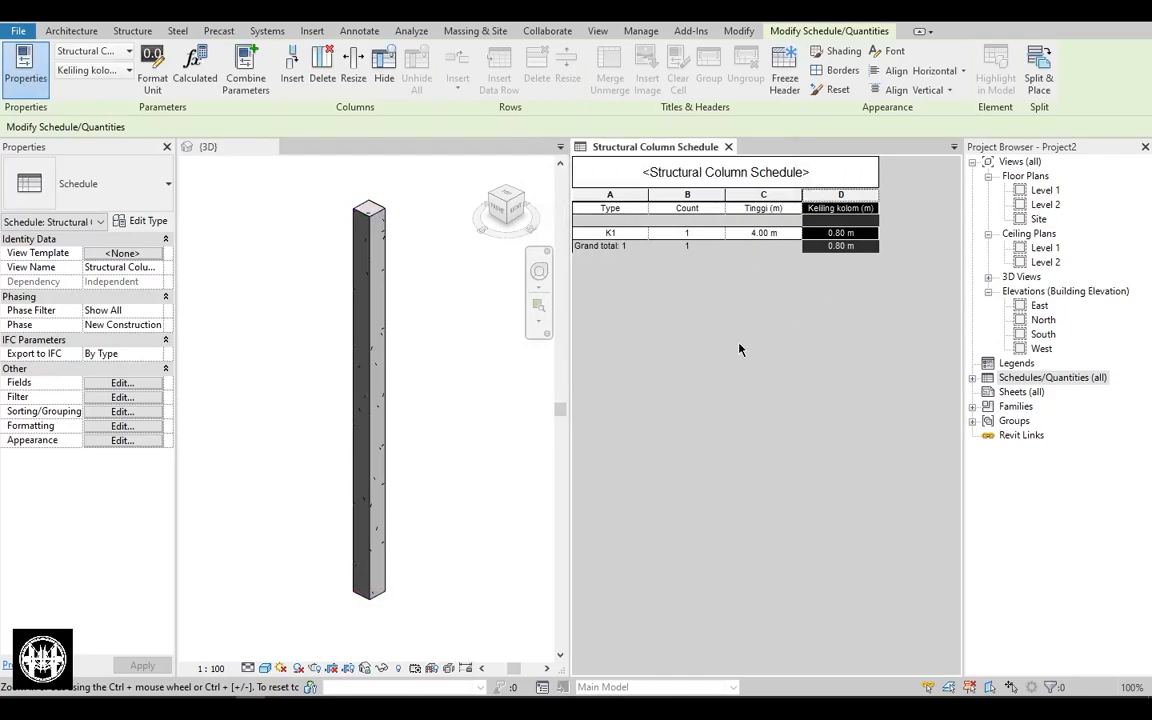
Start a calculated schedule field named "Luas Bekisting (m2)" with Formula as its method and Area as its type.
{"action": "left_click", "coordinate": [122, 383]}
{"action": "left_click_drag", "start_coordinate": [663, 129], "coordinate": [339, 134]}
{"action": "left_click", "coordinate": [408, 416]}
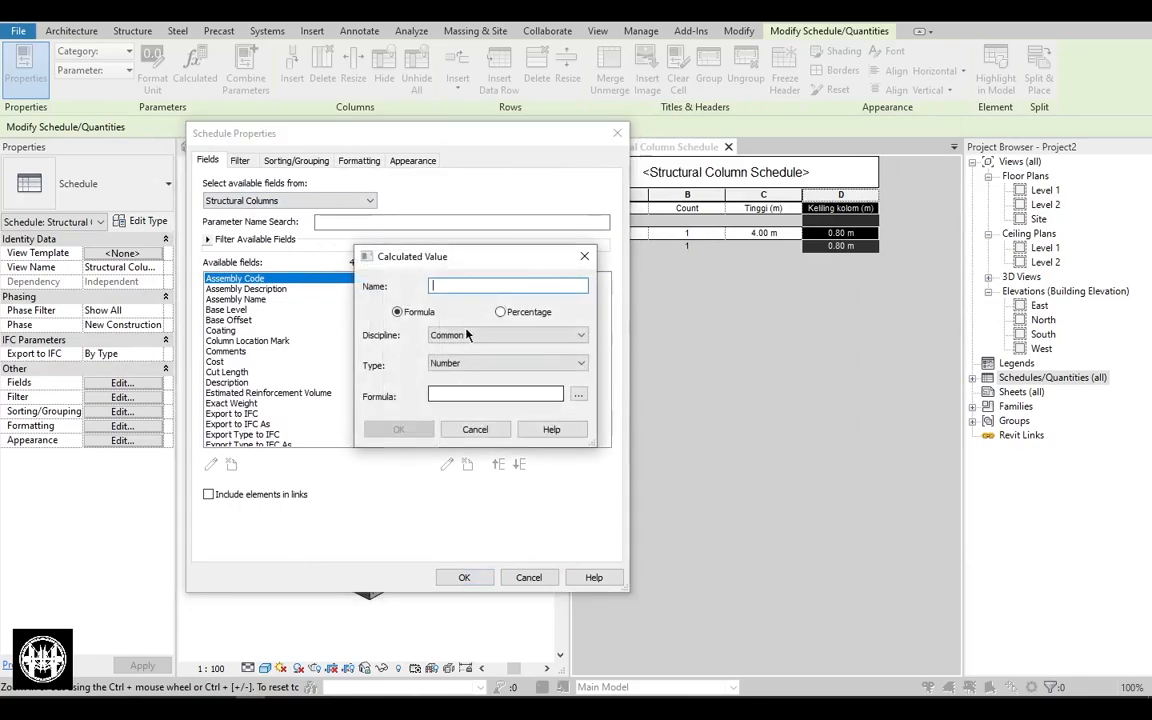
{"action": "type", "text": "Luas Bekisting (m2"}
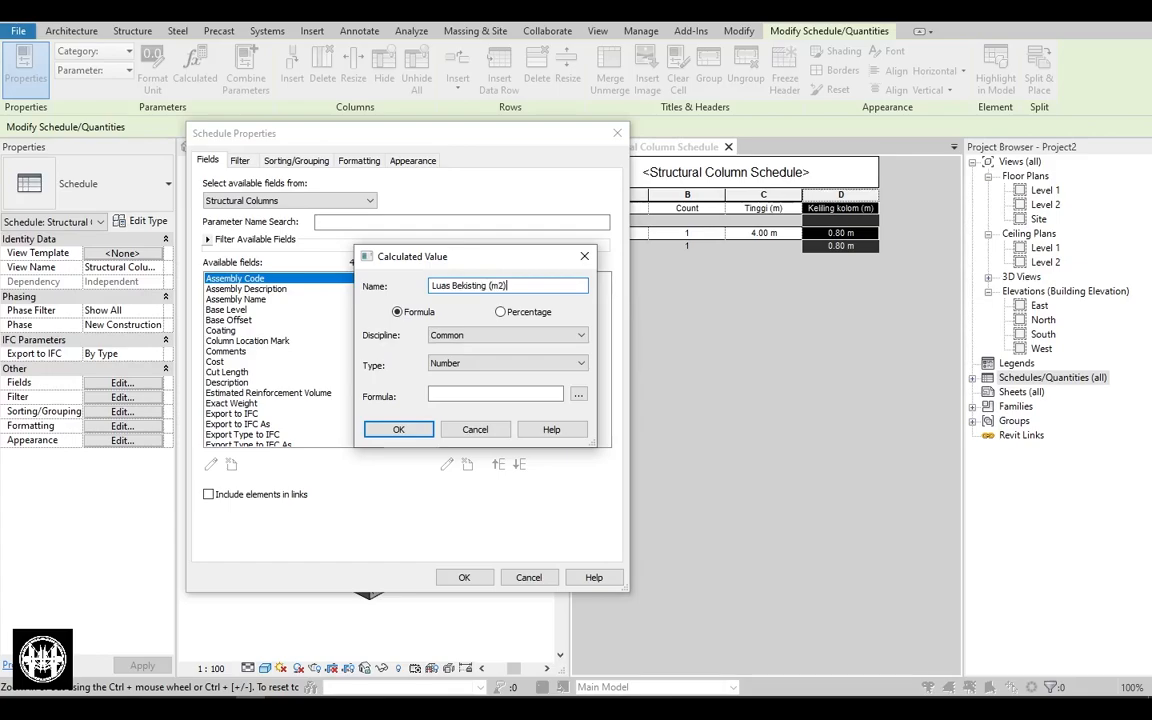
{"action": "left_click_drag", "start_coordinate": [500, 263], "coordinate": [521, 255]}
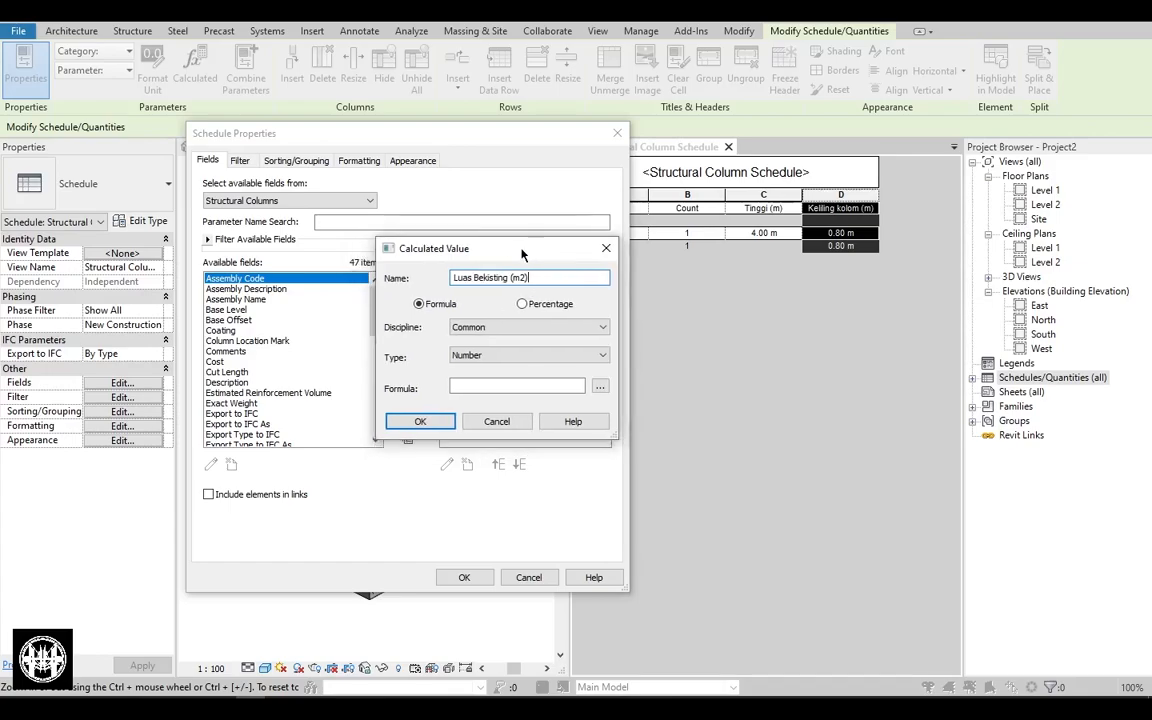
{"action": "left_click", "coordinate": [480, 356]}
{"action": "left_click", "coordinate": [468, 402]}
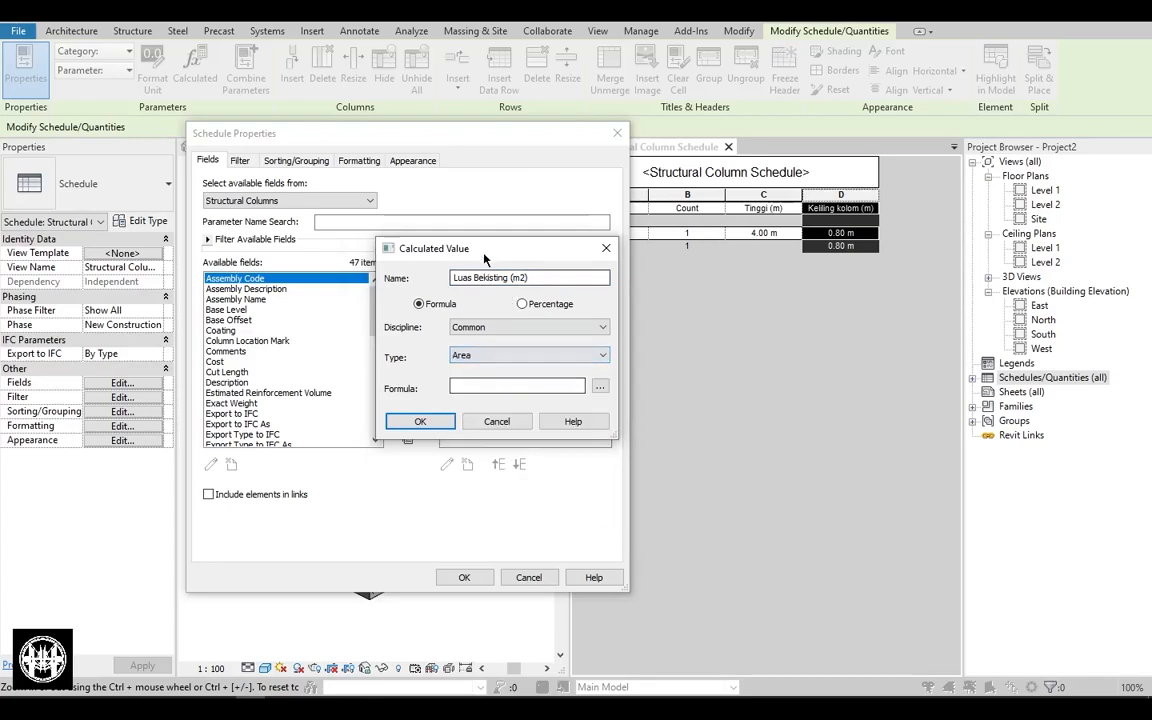
{"action": "left_click_drag", "start_coordinate": [486, 261], "coordinate": [478, 255]}
Set the Luas Bekisting (m2) formula to Keliling kolom (m) multiplied by Length and add the calculated field to the schedule.
{"action": "left_click", "coordinate": [470, 381]}
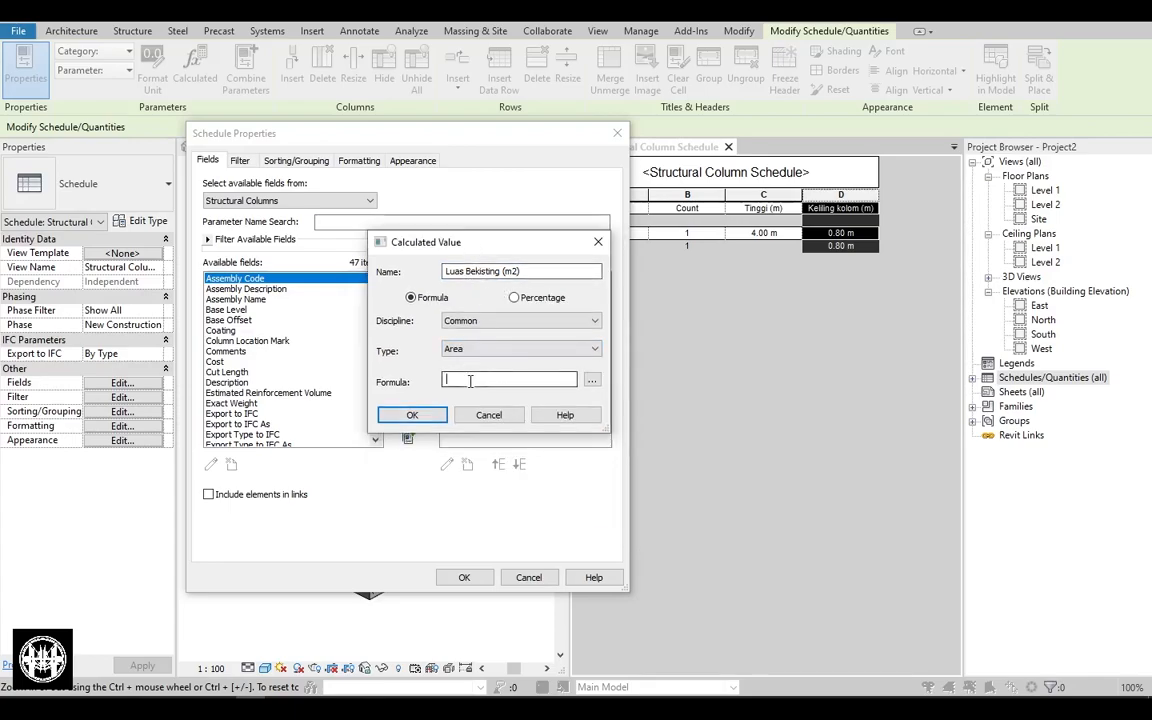
{"action": "left_click", "coordinate": [592, 381]}
{"action": "left_click_drag", "start_coordinate": [439, 250], "coordinate": [612, 258]}
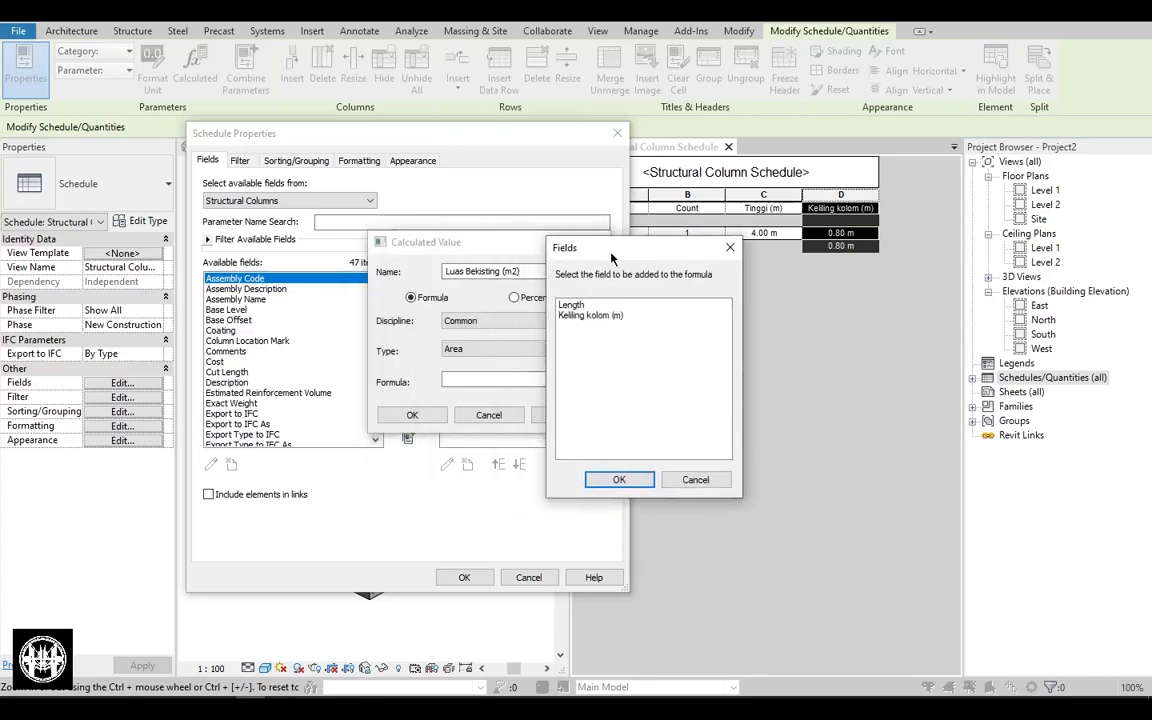
{"action": "left_click", "coordinate": [578, 305]}
{"action": "left_click", "coordinate": [590, 315]}
{"action": "left_click", "coordinate": [619, 479]}
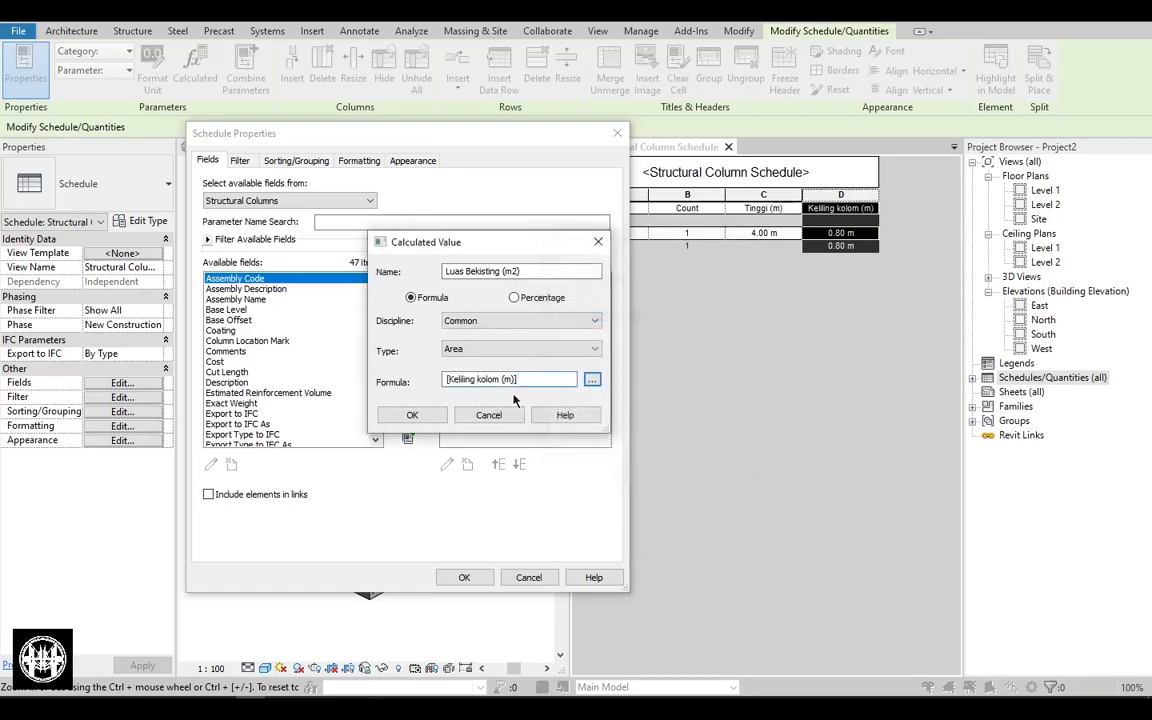
{"action": "left_click", "coordinate": [592, 380]}
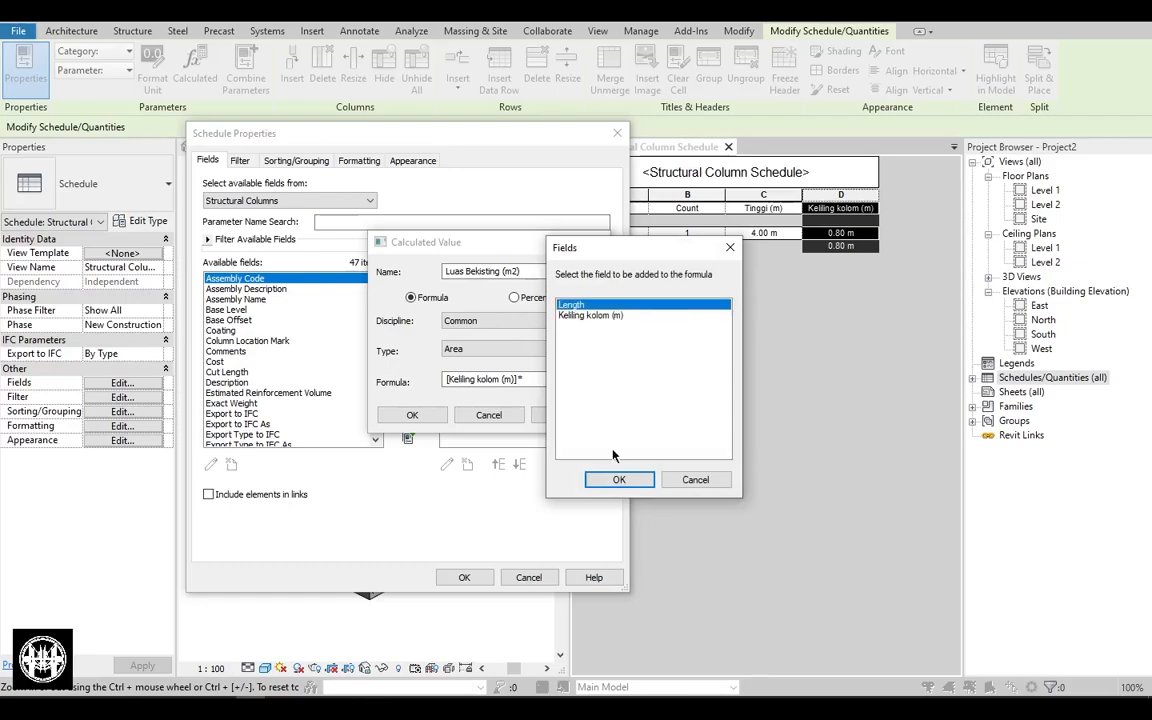
{"action": "left_click", "coordinate": [619, 479]}
{"action": "left_click", "coordinate": [410, 414]}
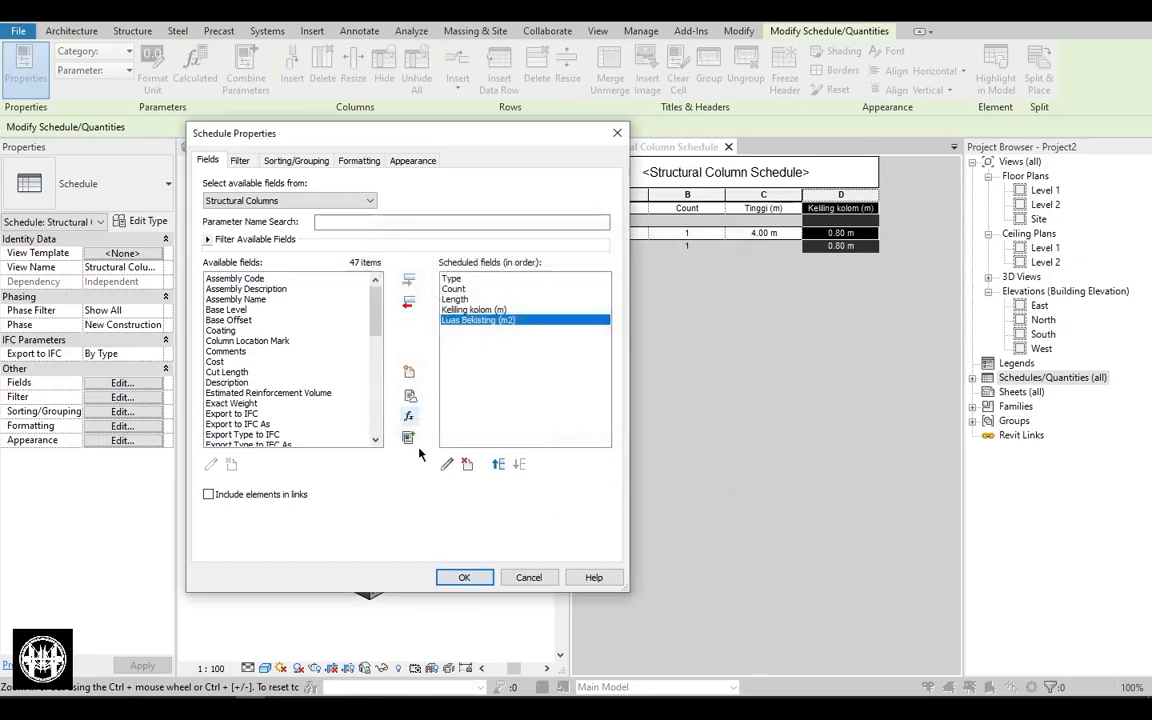
{"action": "left_click", "coordinate": [365, 160]}
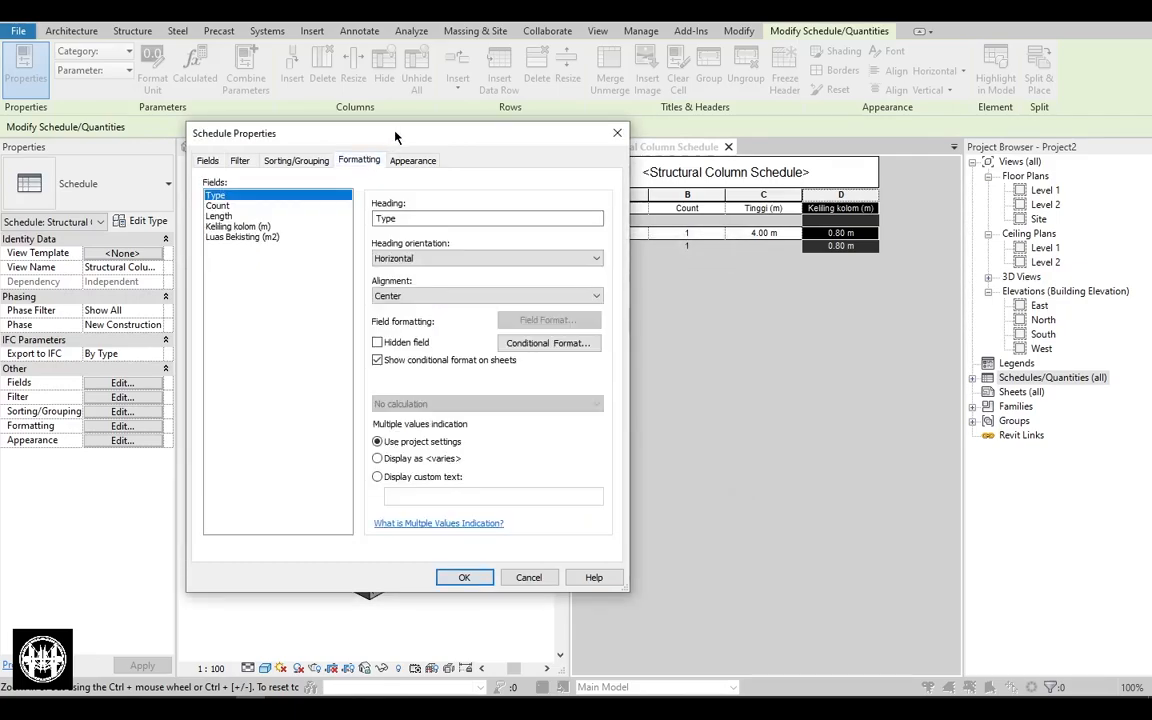
{"action": "left_click", "coordinate": [464, 577]}
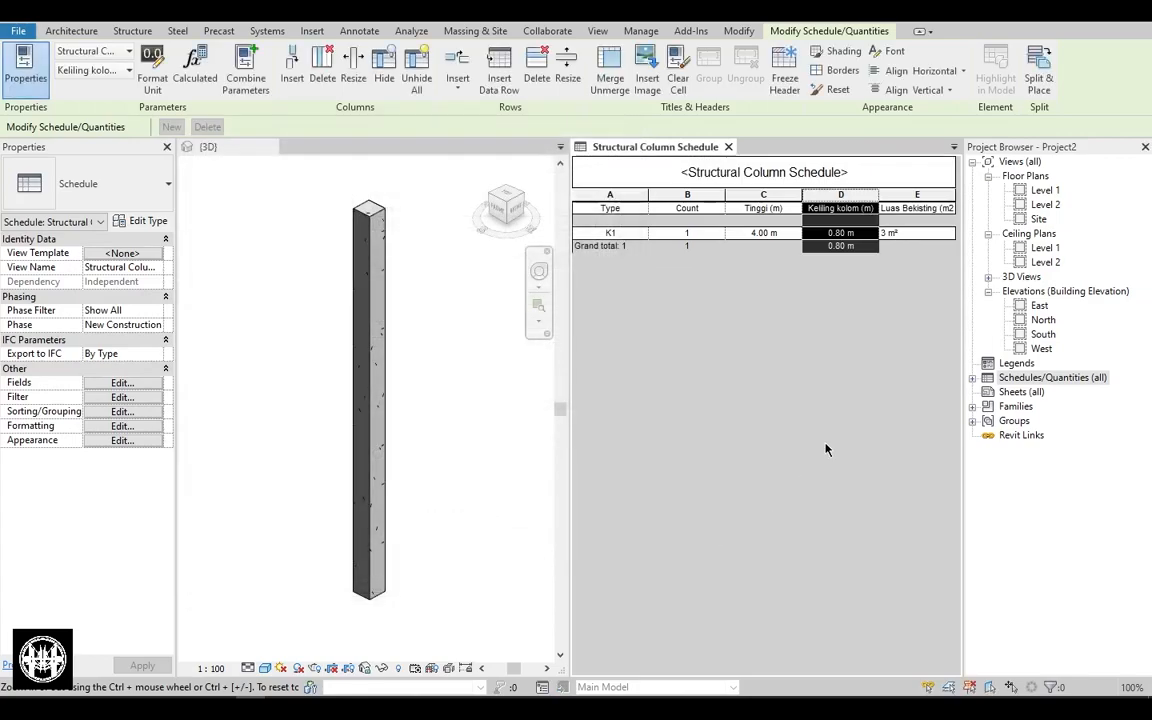
Center the contents of the schedule's Luas Bekisting (m2) column horizontally.
{"action": "left_click", "coordinate": [912, 197]}
{"action": "left_click", "coordinate": [915, 71]}
{"action": "left_click", "coordinate": [900, 126]}
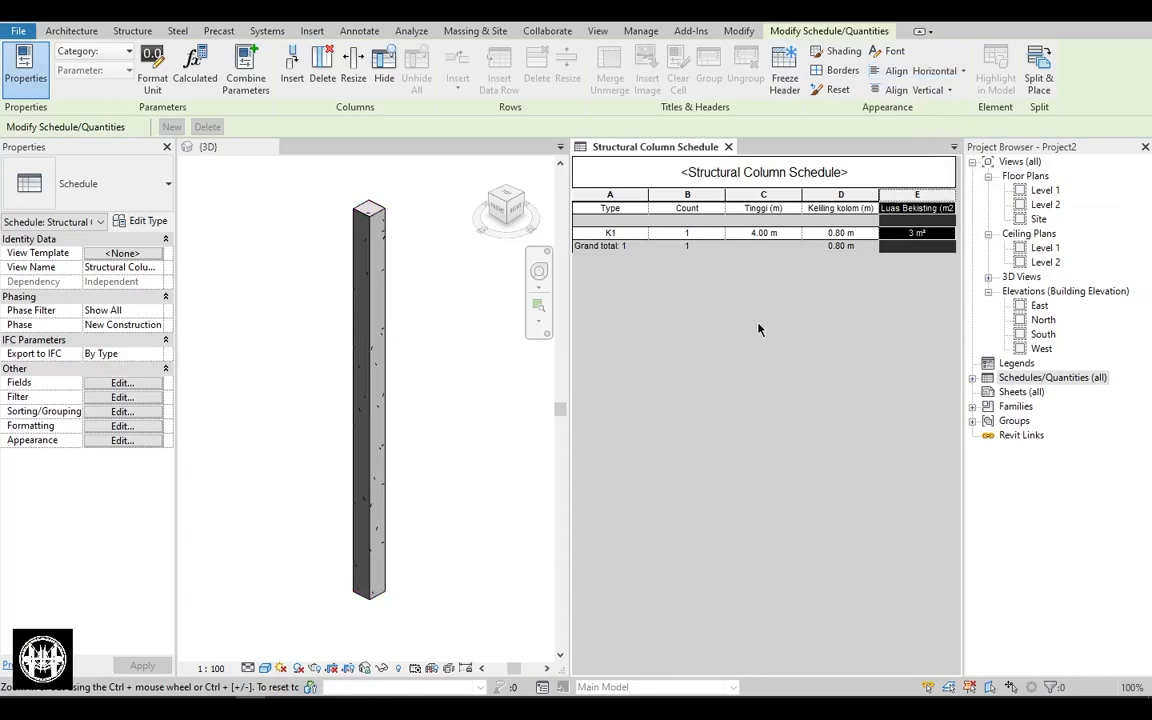
Adjust the schedule's column widths to suit their headings and rename the Count column heading as "Jumlah".
{"action": "left_click_drag", "start_coordinate": [649, 196], "coordinate": [621, 200]}
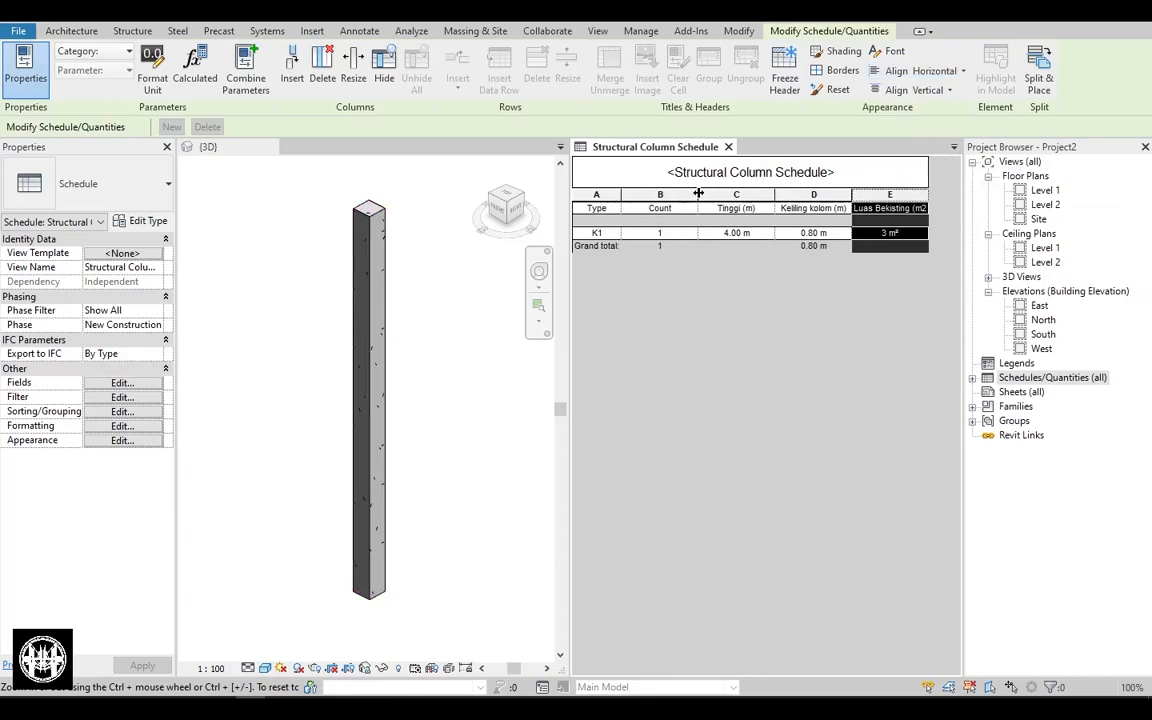
{"action": "left_click_drag", "start_coordinate": [698, 194], "coordinate": [658, 196]}
{"action": "left_click_drag", "start_coordinate": [733, 189], "coordinate": [718, 189]}
{"action": "left_click_drag", "start_coordinate": [794, 190], "coordinate": [802, 191]}
{"action": "left_click_drag", "start_coordinate": [878, 189], "coordinate": [888, 190]}
{"action": "left_click", "coordinate": [656, 208]}
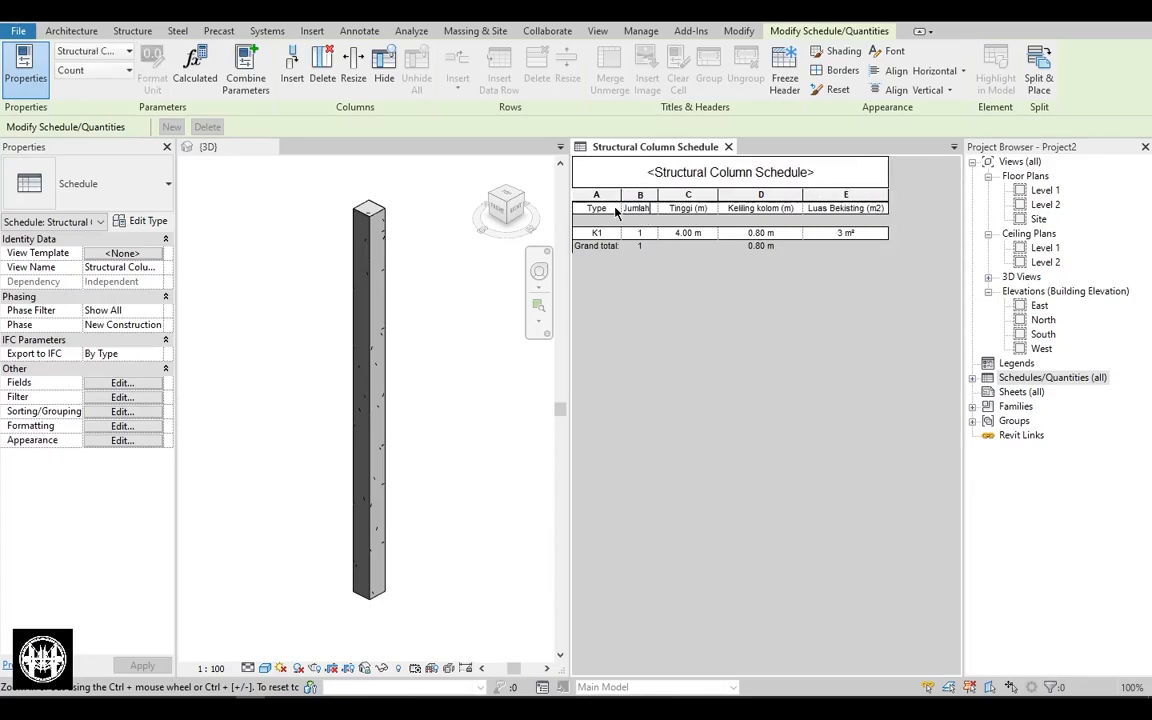
Examine the type properties of the K1 column in the 3D view for its section dimensions.
{"action": "left_click", "coordinate": [860, 196]}
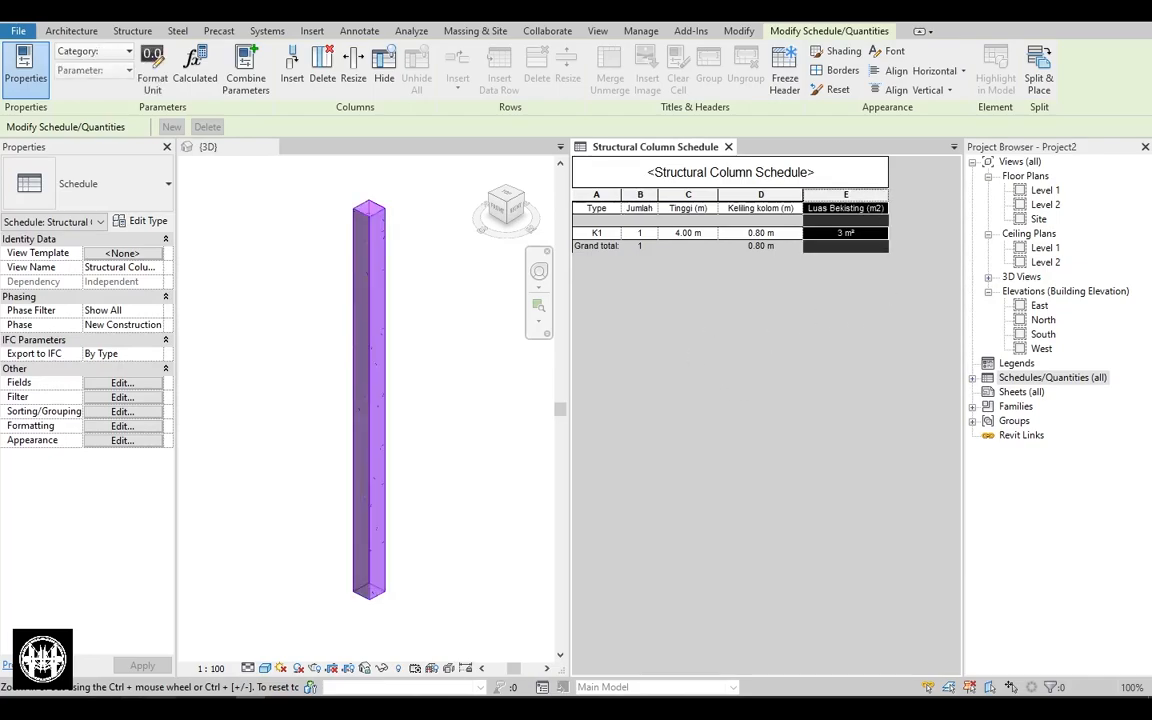
{"action": "left_click_drag", "start_coordinate": [384, 208], "coordinate": [730, 211]}
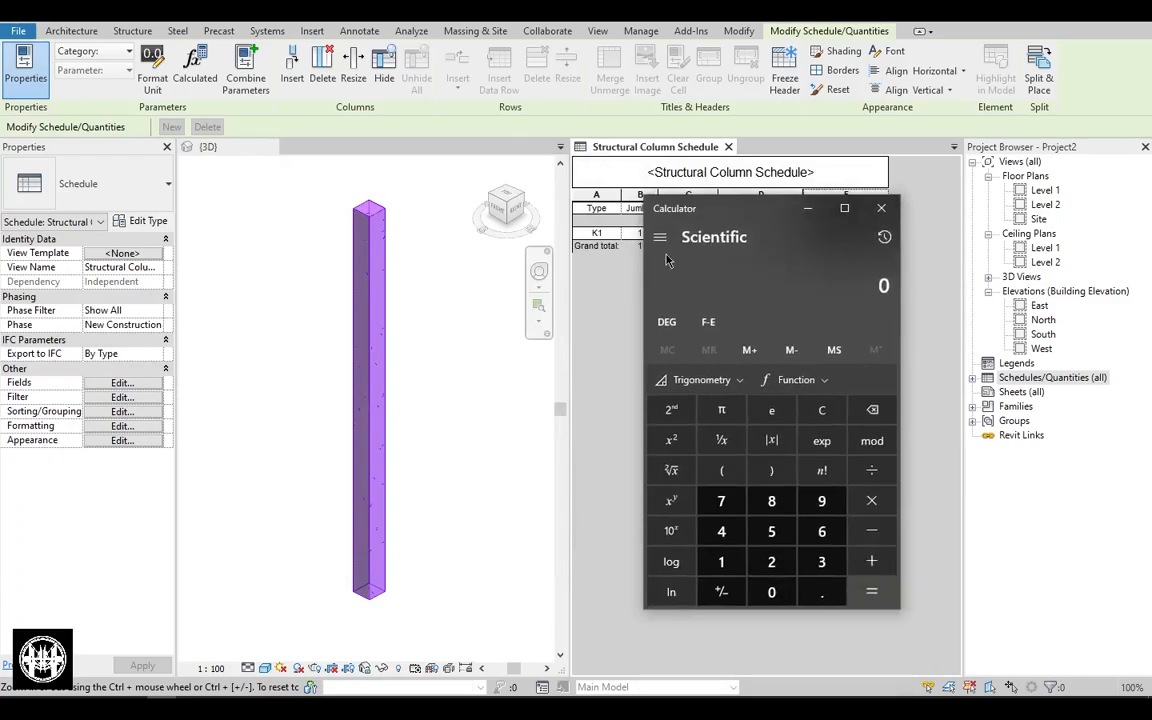
{"action": "left_click", "coordinate": [394, 389]}
{"action": "left_click", "coordinate": [380, 355]}
{"action": "left_click", "coordinate": [141, 221]}
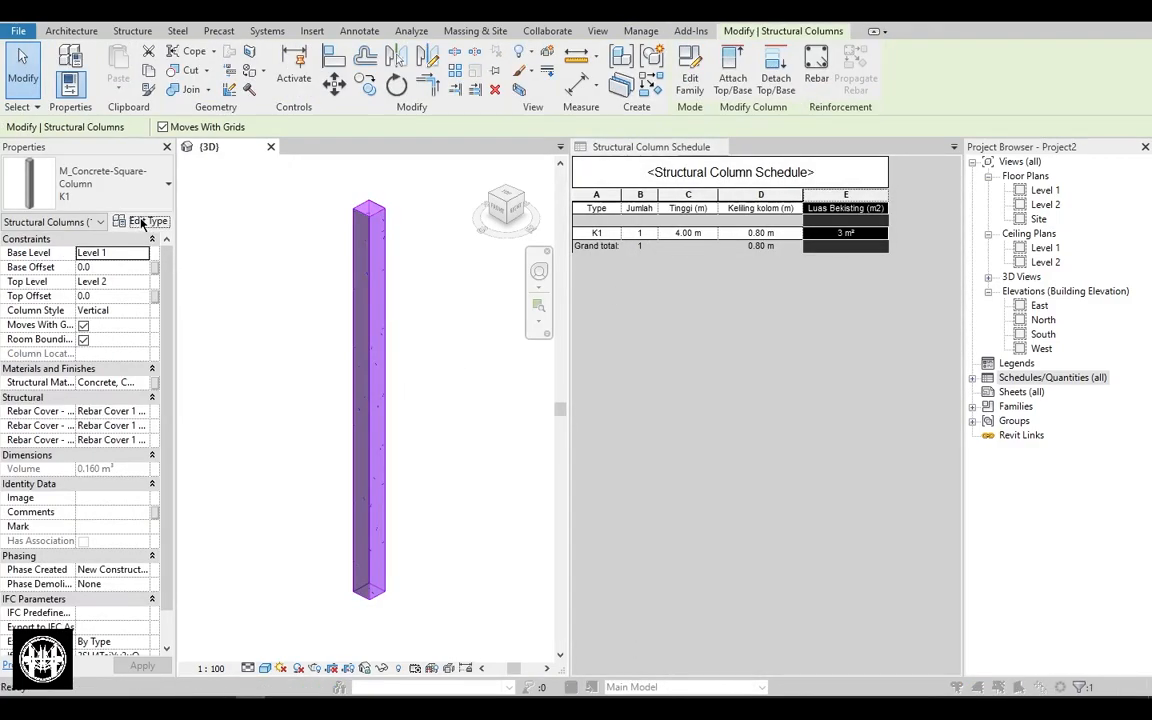
{"action": "scroll", "coordinate": [585, 495], "scroll_direction": "down", "scroll_amount": 4}
{"action": "key", "text": "Escape"}
{"action": "key", "text": "Escape"}
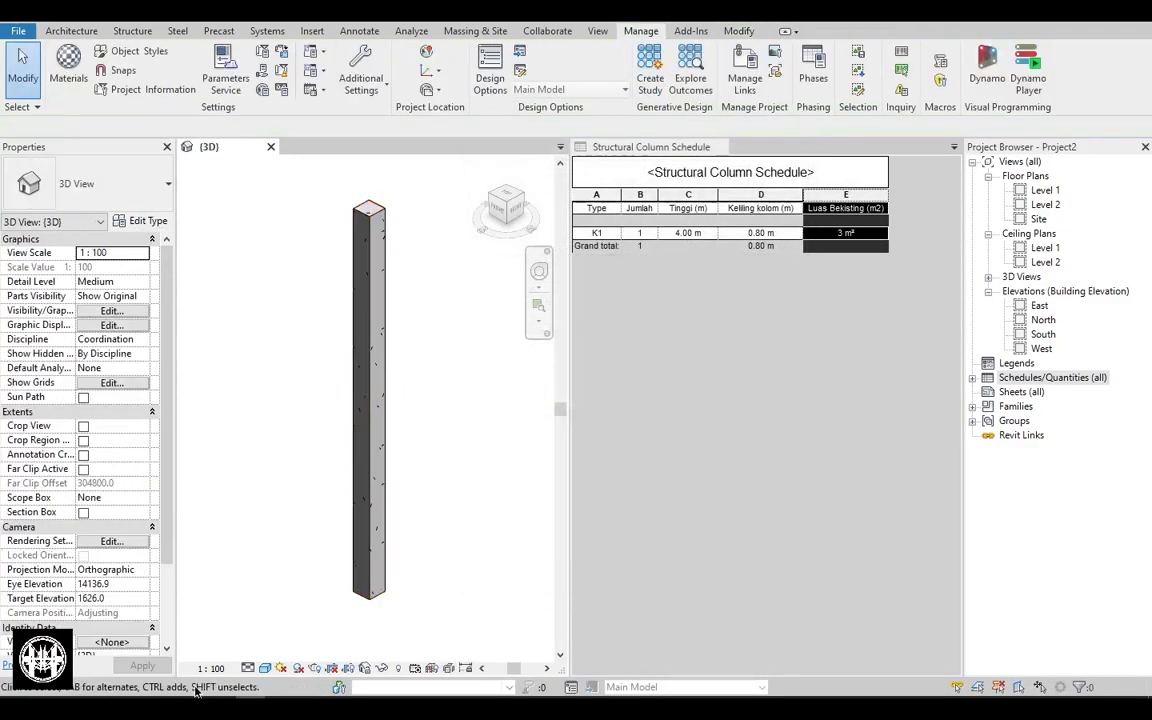
In Calculator, multiply 0.2 by 4 and the product by 4 to check the K1 formwork area.
{"action": "left_click", "coordinate": [195, 703]}
{"action": "left_click_drag", "start_coordinate": [709, 219], "coordinate": [325, 204]}
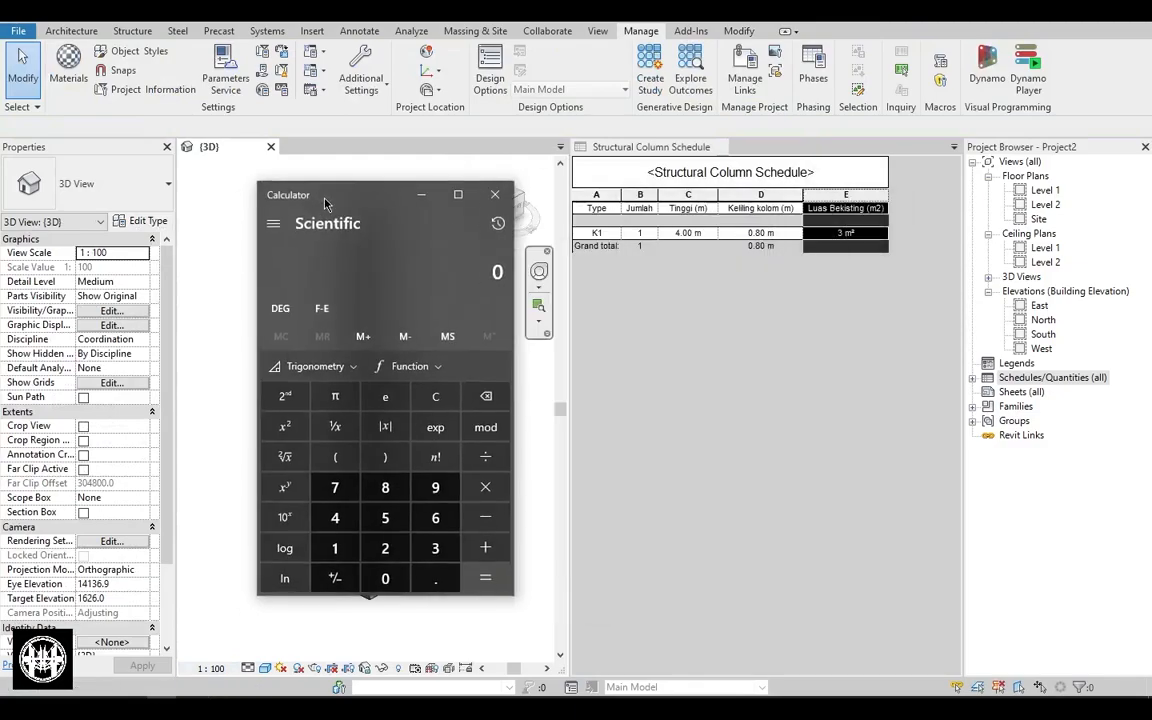
{"action": "left_click", "coordinate": [437, 577]}
{"action": "left_click", "coordinate": [387, 547]}
{"action": "left_click", "coordinate": [487, 486]}
{"action": "left_click", "coordinate": [337, 517]}
{"action": "left_click", "coordinate": [487, 577]}
{"action": "left_click_drag", "start_coordinate": [361, 204], "coordinate": [349, 200]}
{"action": "left_click", "coordinate": [460, 474]}
{"action": "left_click", "coordinate": [325, 512]}
{"action": "left_click", "coordinate": [479, 576]}
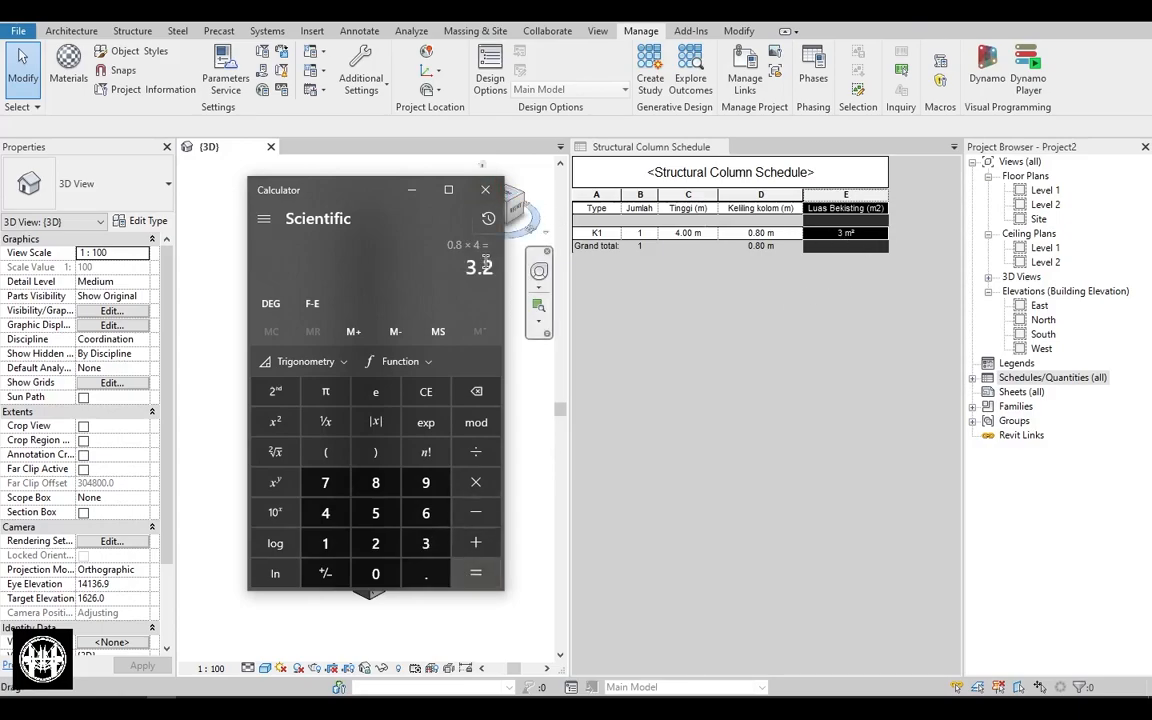
{"action": "left_click", "coordinate": [486, 189]}
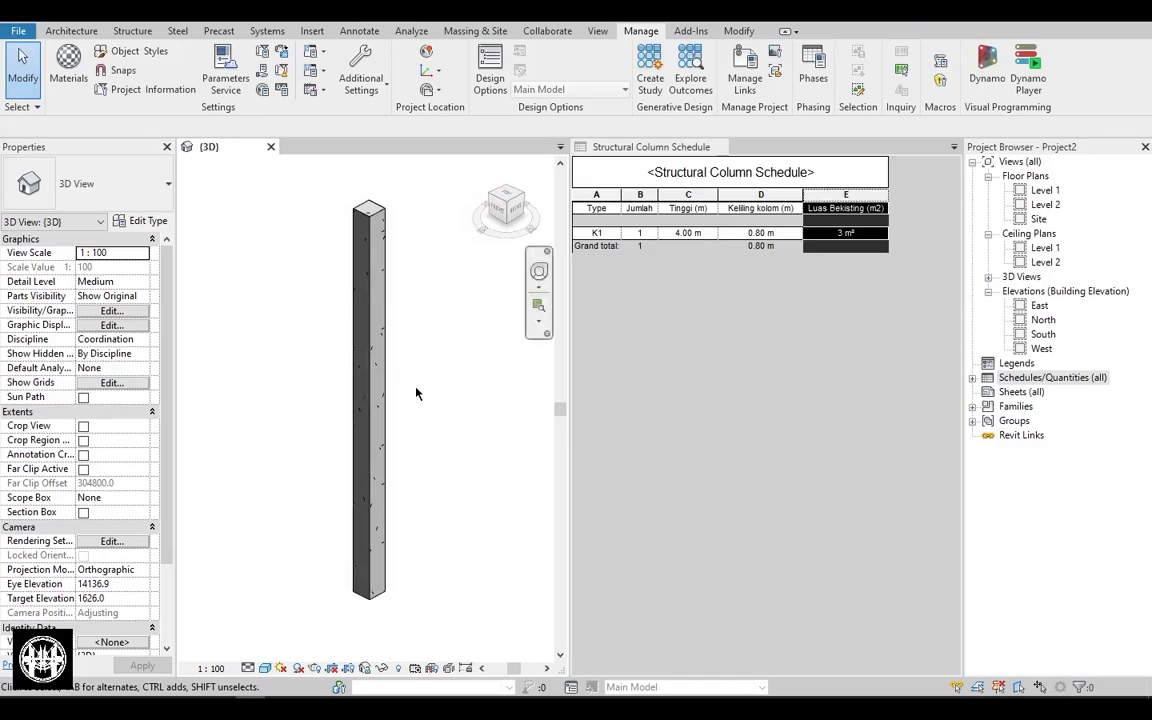
Set the project's Area unit format to two decimal places.
{"action": "key", "text": "u"}
{"action": "key", "text": "n"}
{"action": "left_click", "coordinate": [825, 242]}
{"action": "left_click", "coordinate": [607, 239]}
{"action": "left_click", "coordinate": [578, 303]}
{"action": "left_click", "coordinate": [673, 399]}
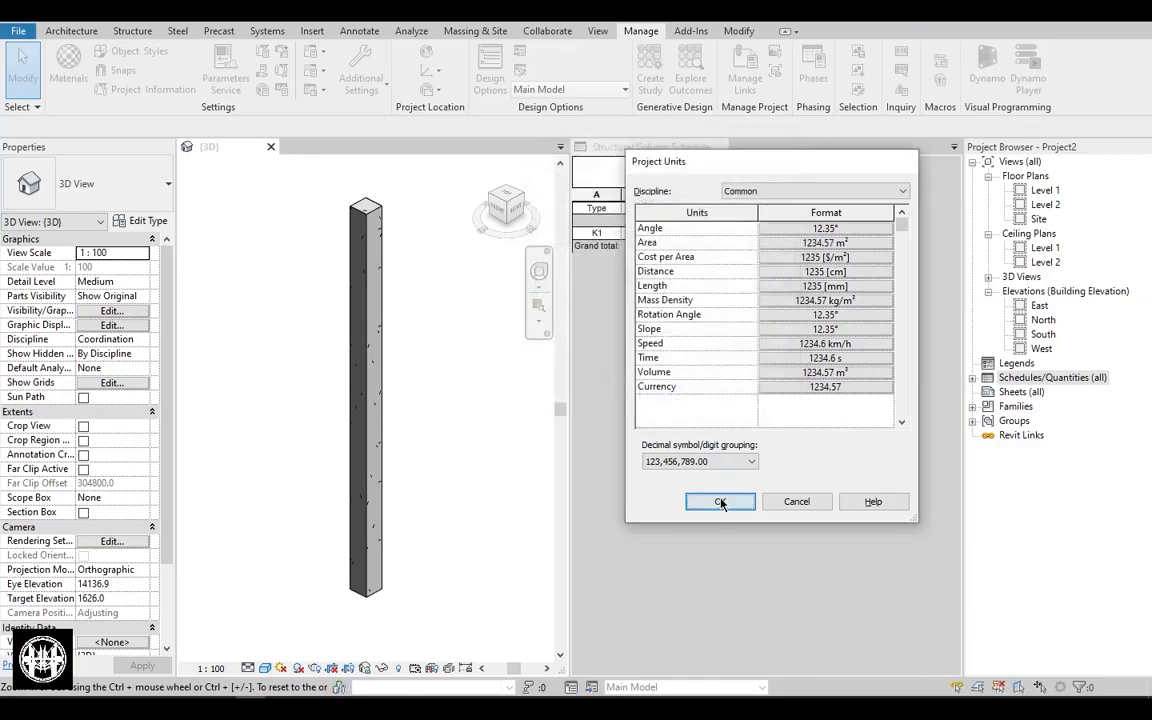
{"action": "left_click", "coordinate": [720, 501]}
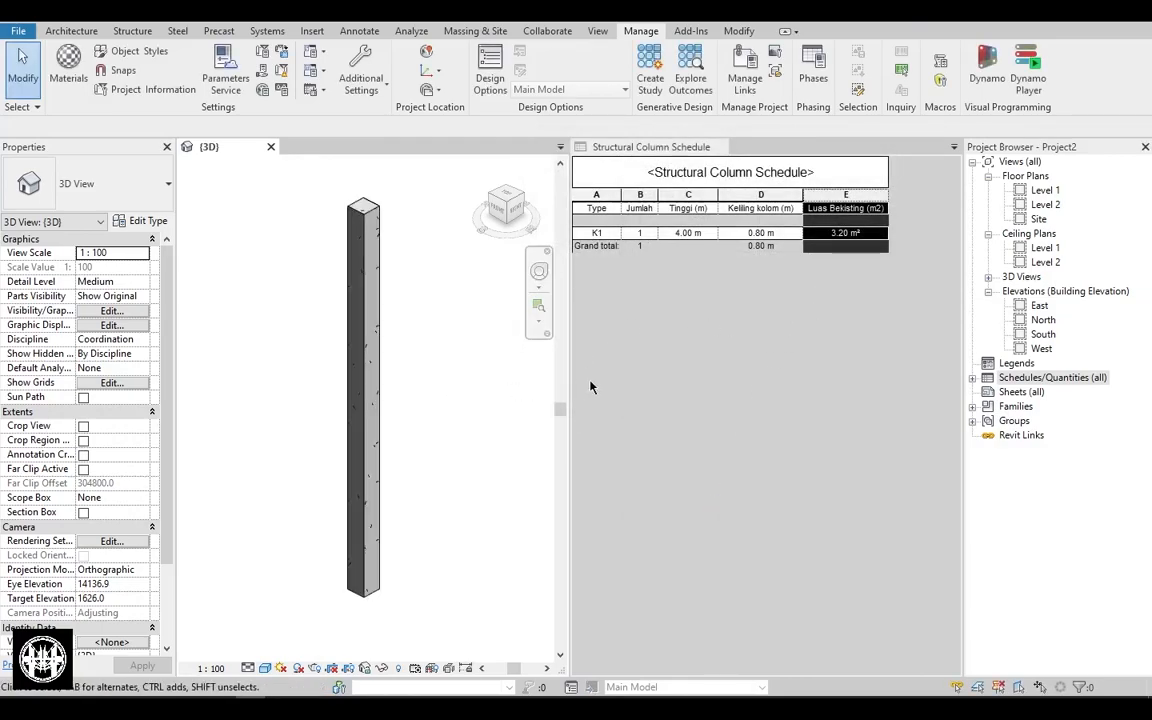
Copy the K1 column in the 3D view to place a second one beside it.
{"action": "scroll", "coordinate": [445, 397], "scroll_direction": "down", "scroll_amount": 2}
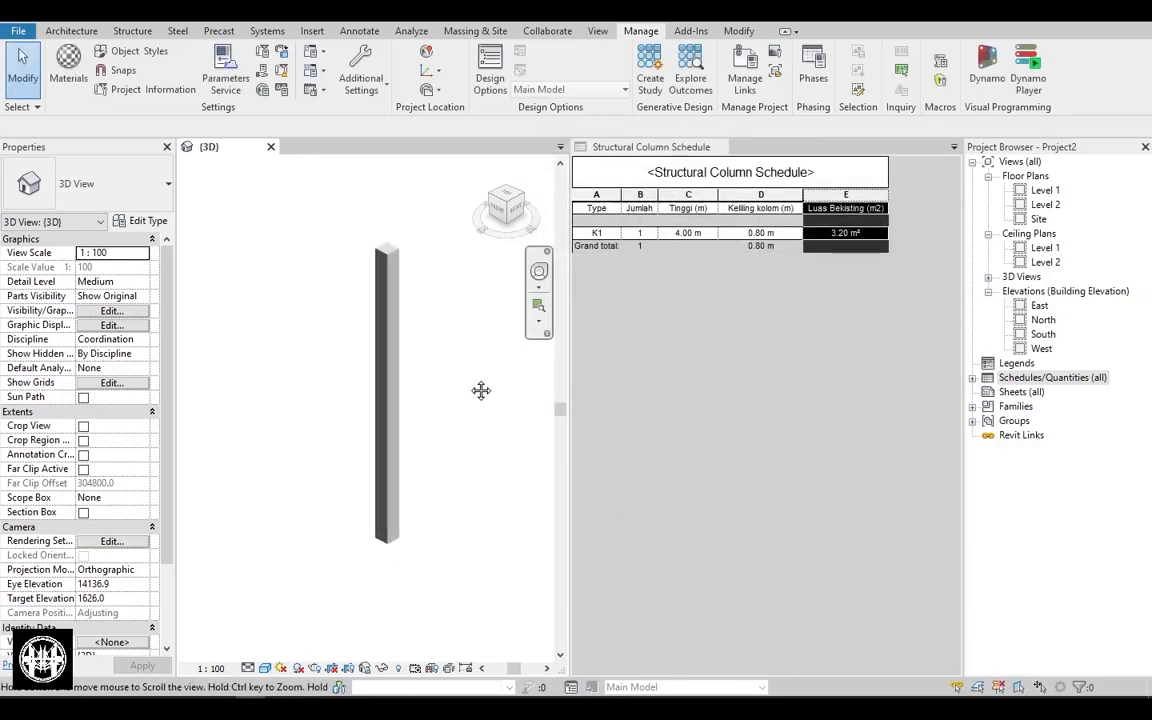
{"action": "left_click", "coordinate": [389, 420]}
{"action": "left_click_drag", "start_coordinate": [389, 422], "coordinate": [300, 397], "text": "ctrl"}
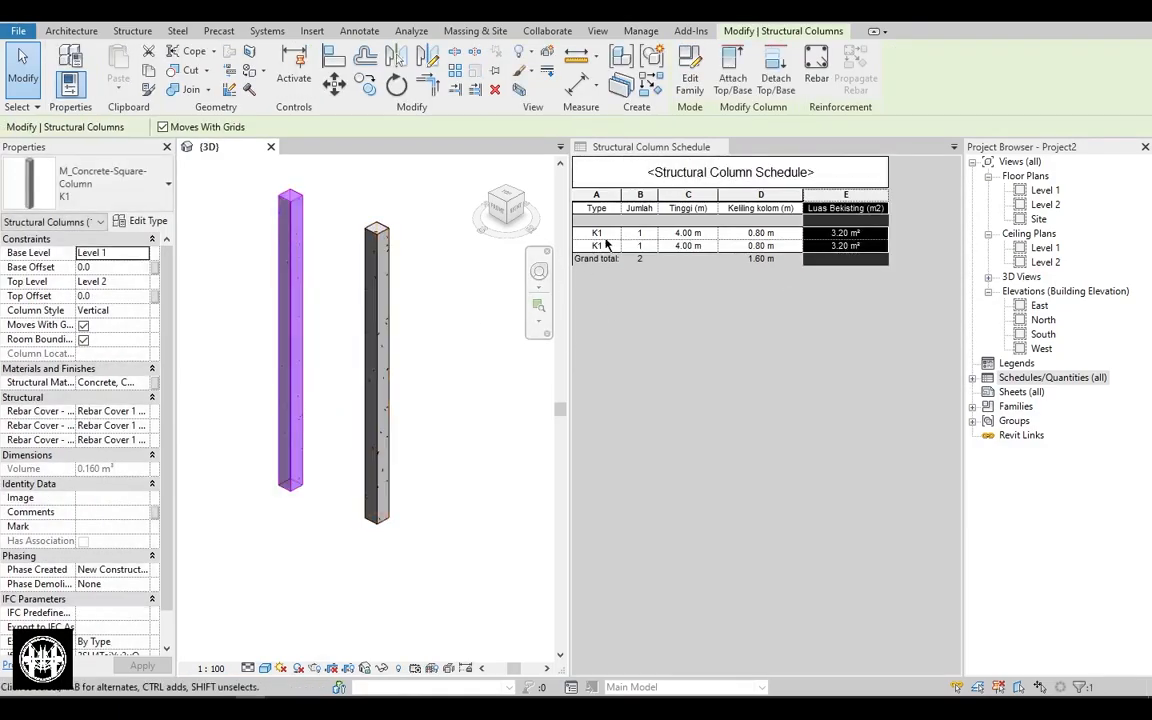
{"action": "left_click", "coordinate": [336, 407]}
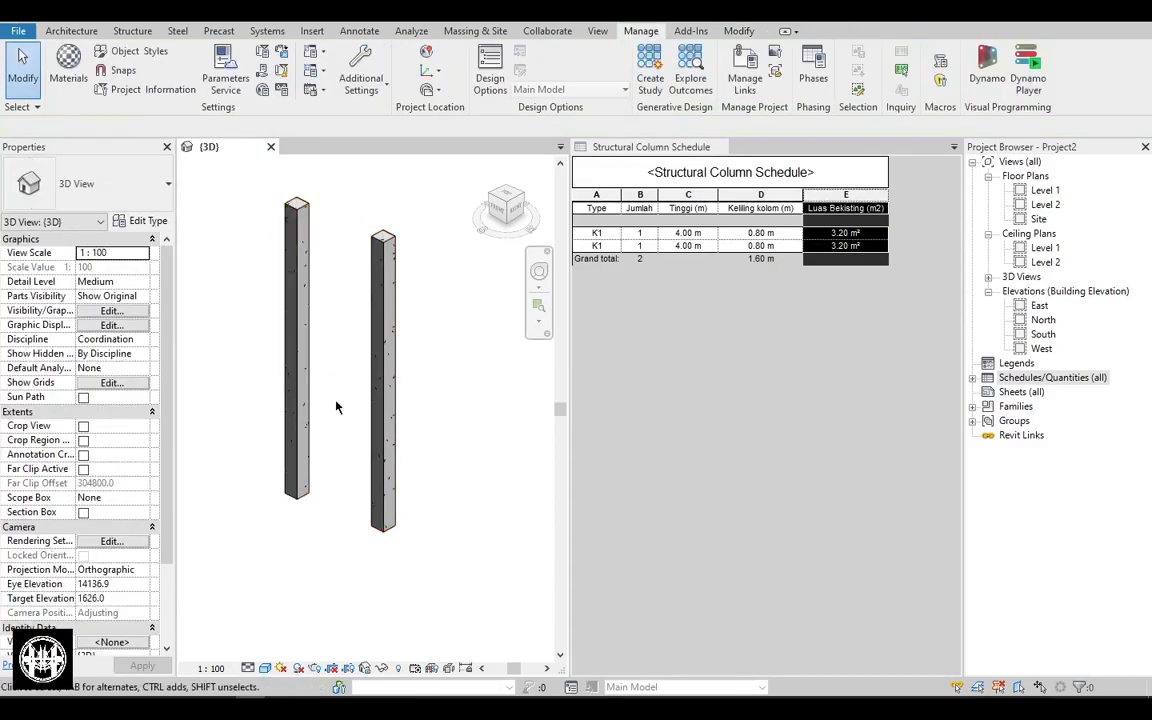
Format the Luas Bekisting (m2) field to calculate totals in the schedule.
{"action": "left_click", "coordinate": [720, 353]}
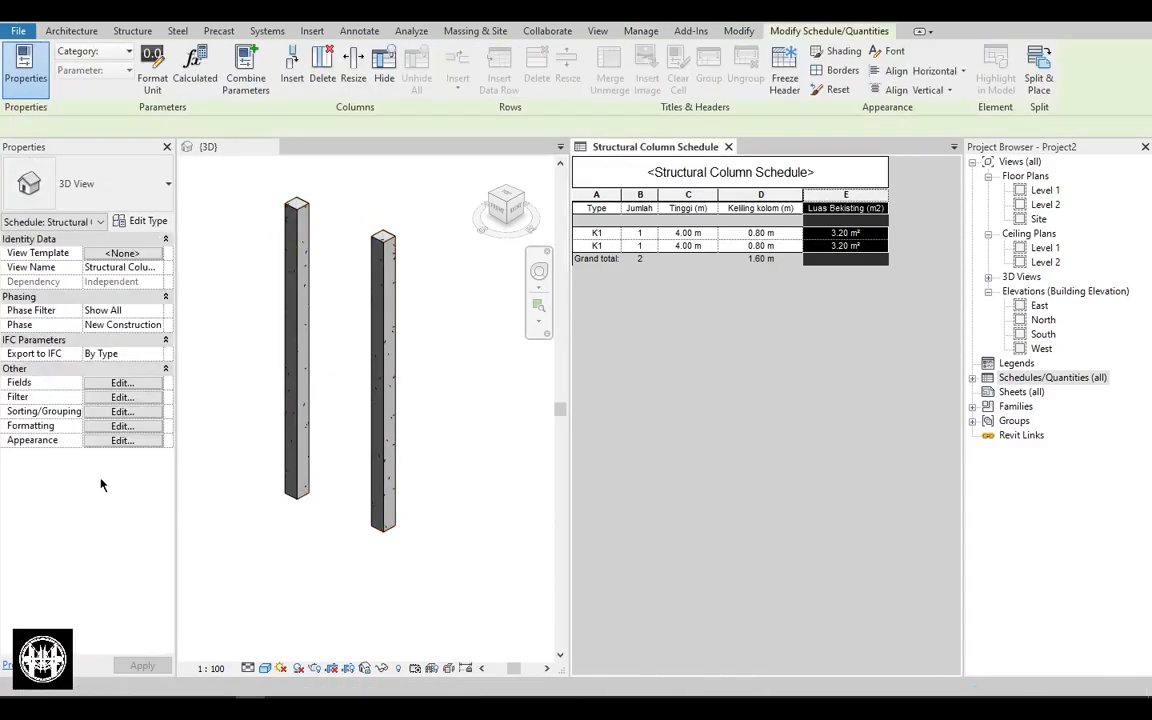
{"action": "left_click_drag", "start_coordinate": [392, 138], "coordinate": [424, 136]}
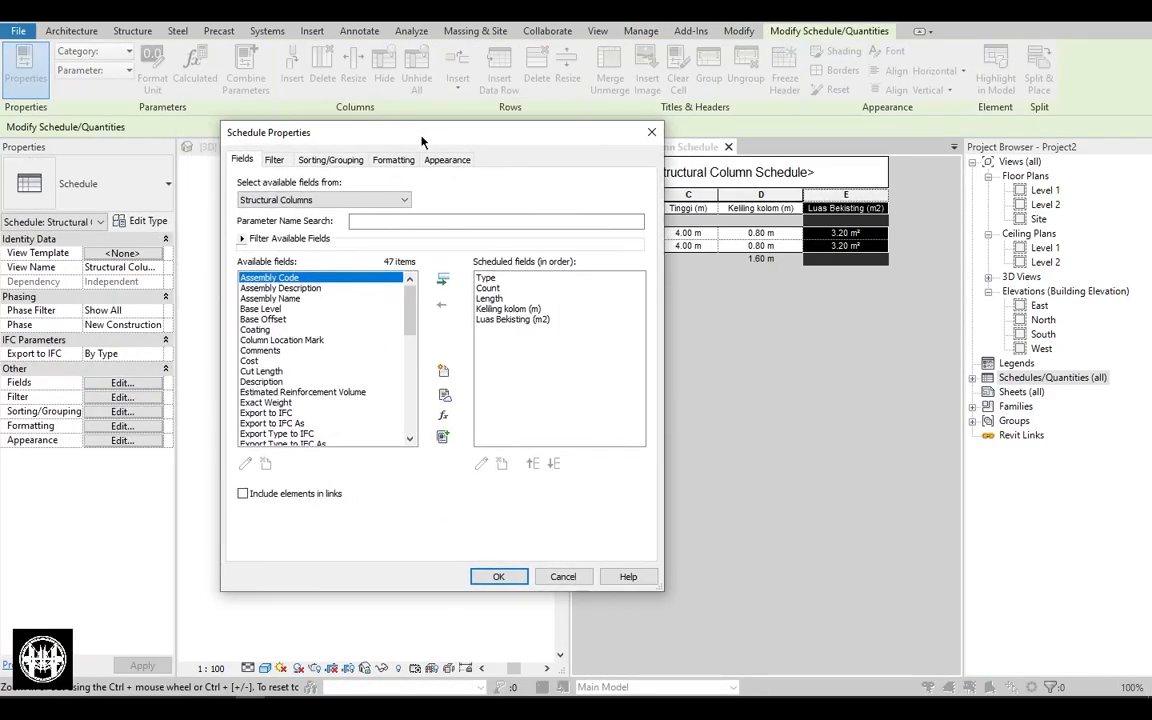
{"action": "left_click", "coordinate": [390, 160]}
{"action": "left_click", "coordinate": [276, 236]}
{"action": "left_click", "coordinate": [450, 403]}
{"action": "left_click", "coordinate": [450, 419]}
{"action": "left_click", "coordinate": [499, 577]}
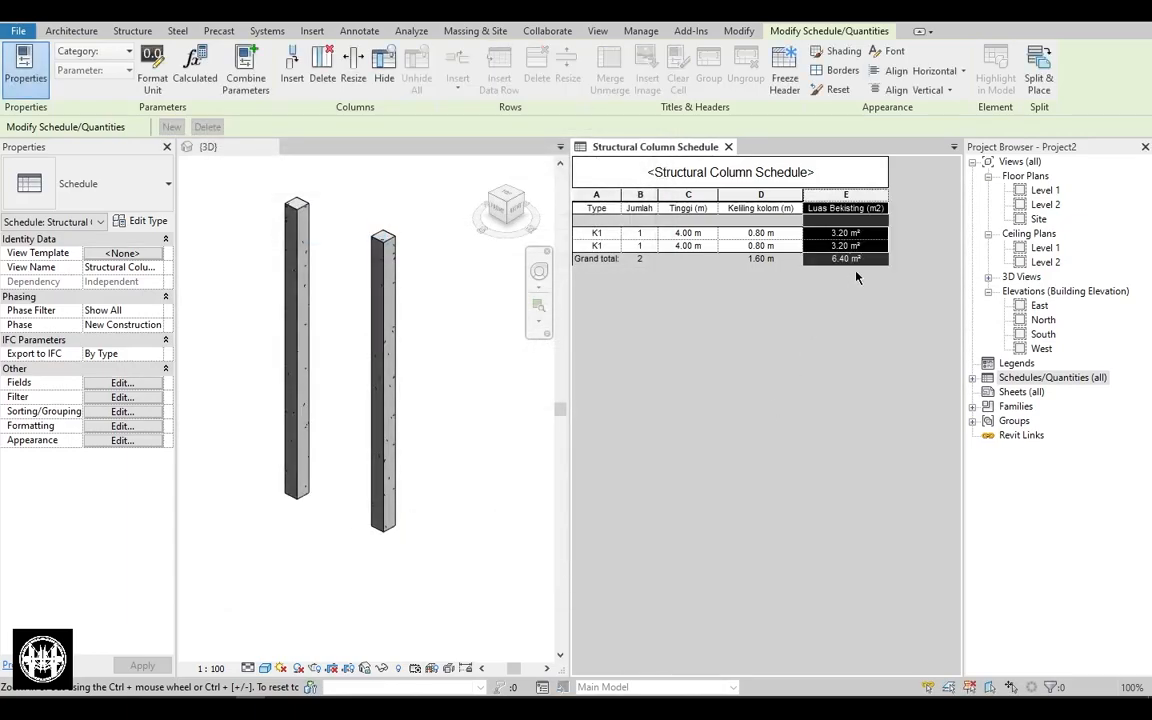
Copy one of the two K1 columns in the 3D view to add a third behind them.
{"action": "scroll", "coordinate": [338, 354], "scroll_direction": "down", "scroll_amount": 1}
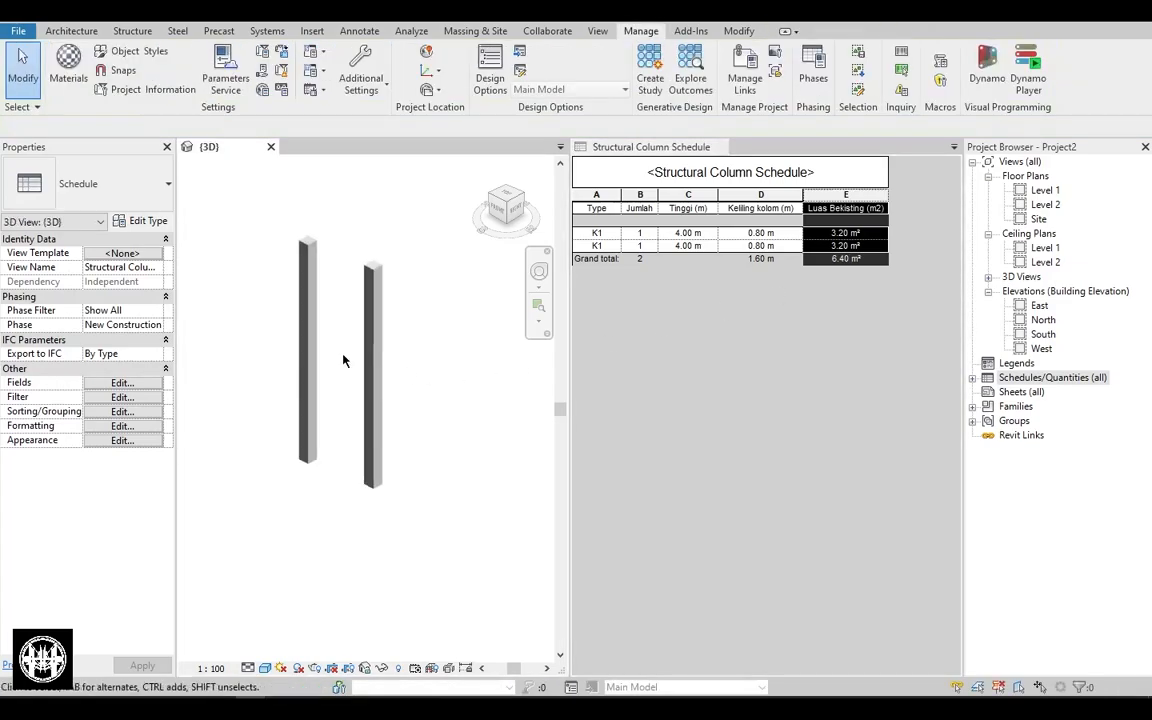
{"action": "left_click", "coordinate": [302, 364]}
{"action": "middle_click_drag", "start_coordinate": [302, 364], "coordinate": [320, 380]}
{"action": "left_click_drag", "start_coordinate": [320, 380], "coordinate": [437, 345], "text": "ctrl"}
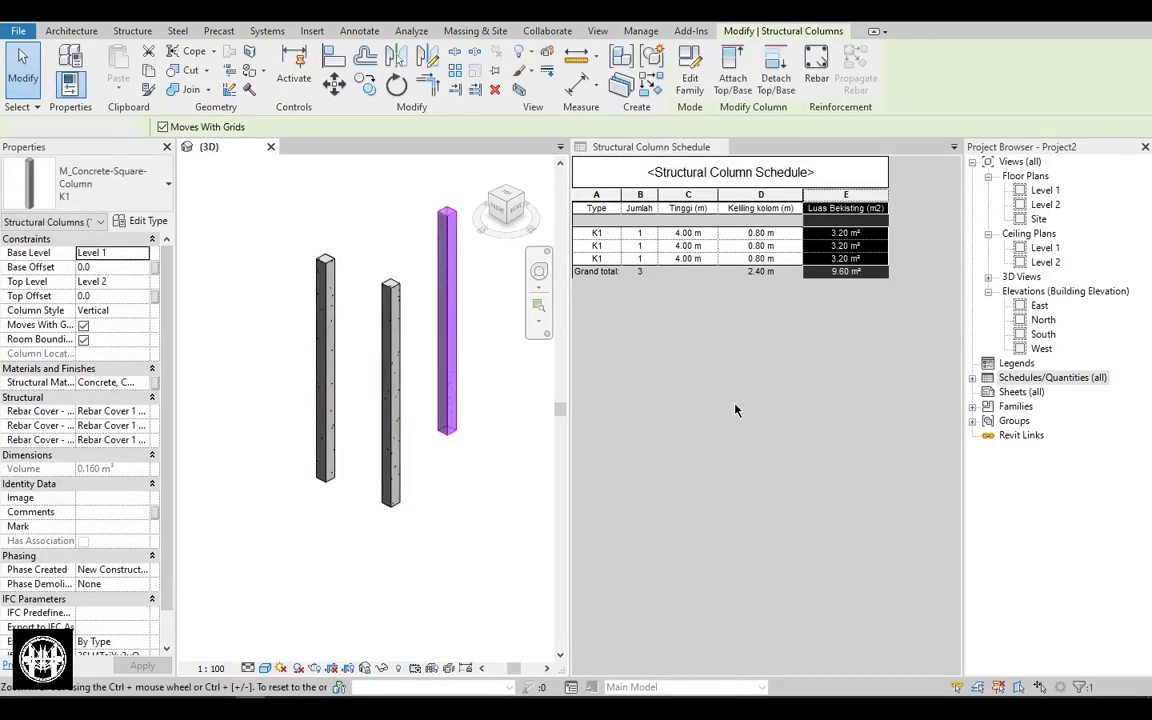
Try grouping the K1 columns into one schedule row by turning off Itemize every instance.
{"action": "left_click", "coordinate": [597, 423]}
{"action": "left_click", "coordinate": [150, 384]}
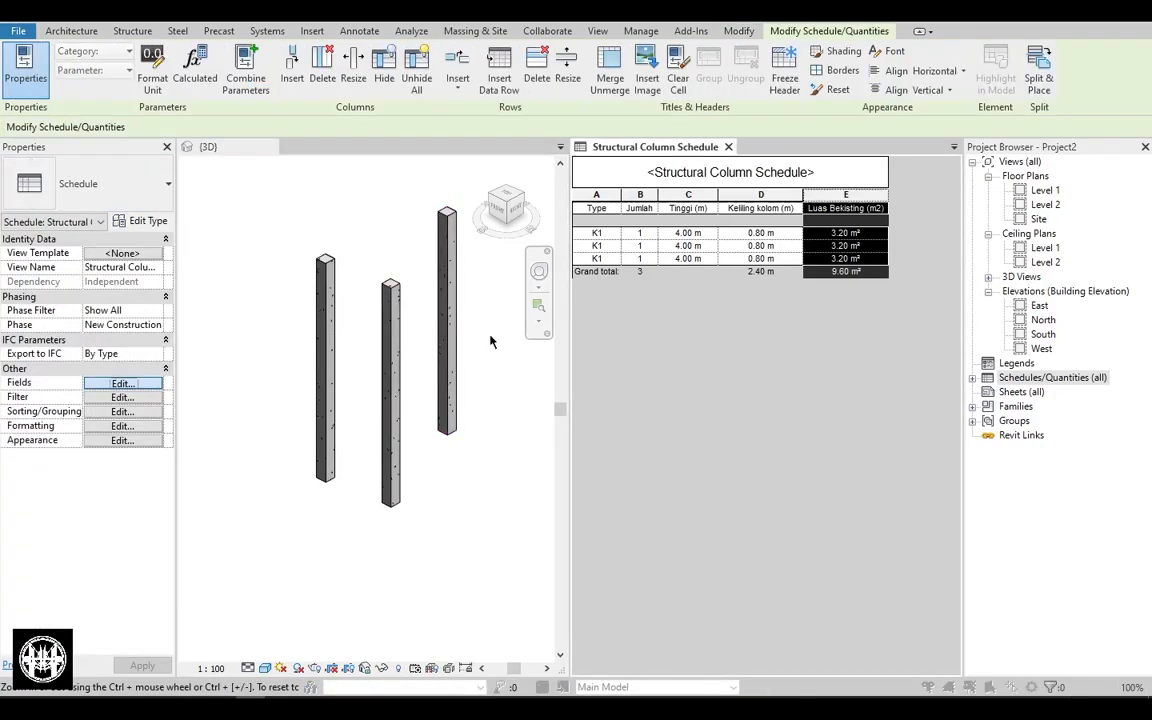
{"action": "left_click", "coordinate": [318, 158]}
{"action": "left_click_drag", "start_coordinate": [305, 138], "coordinate": [295, 136]}
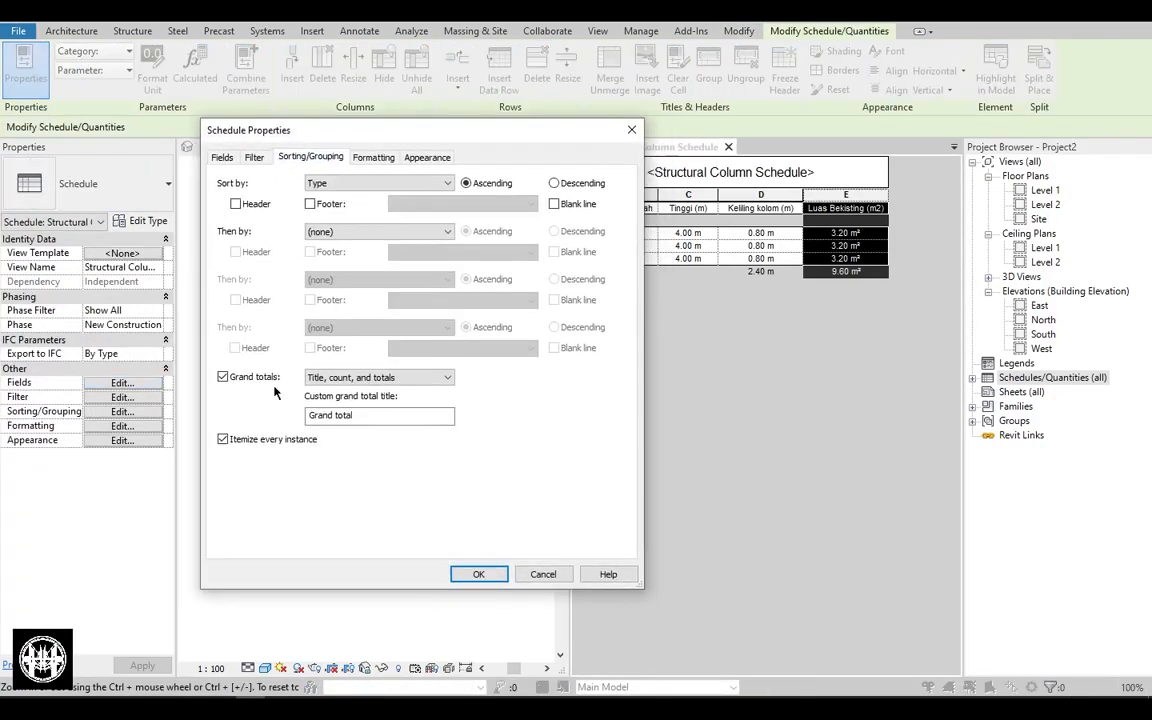
{"action": "left_click", "coordinate": [477, 575]}
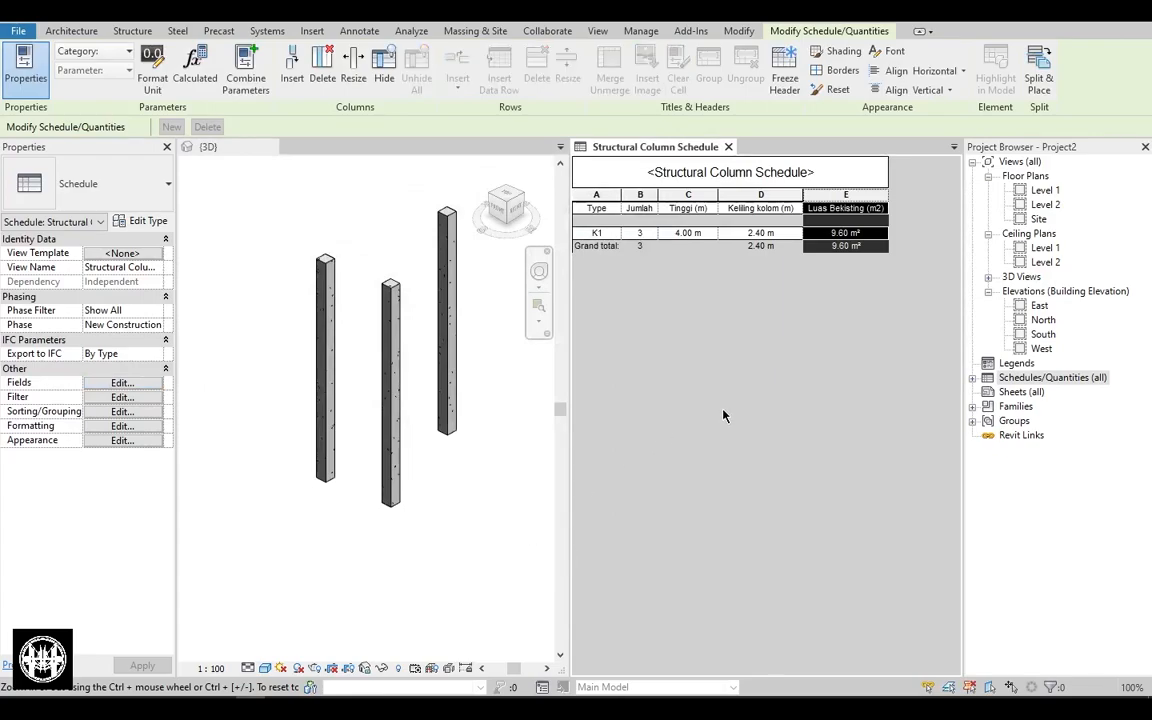
{"action": "left_click", "coordinate": [428, 482]}
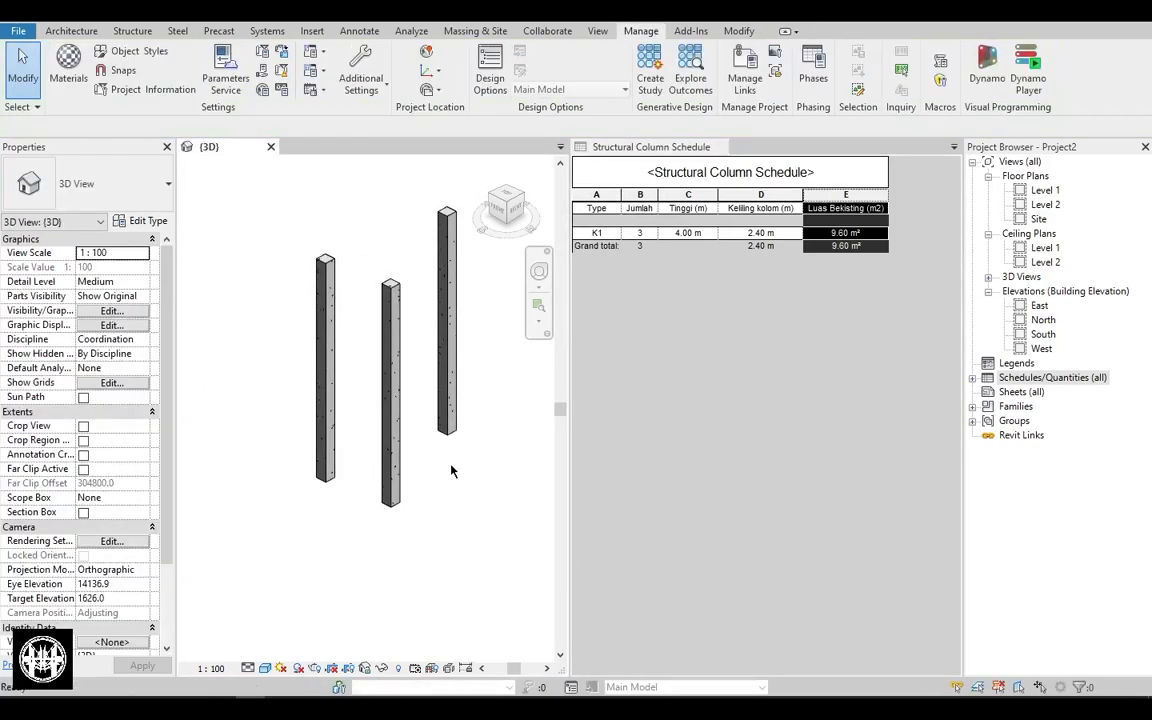
{"action": "scroll", "coordinate": [432, 456], "scroll_direction": "down", "scroll_amount": 2}
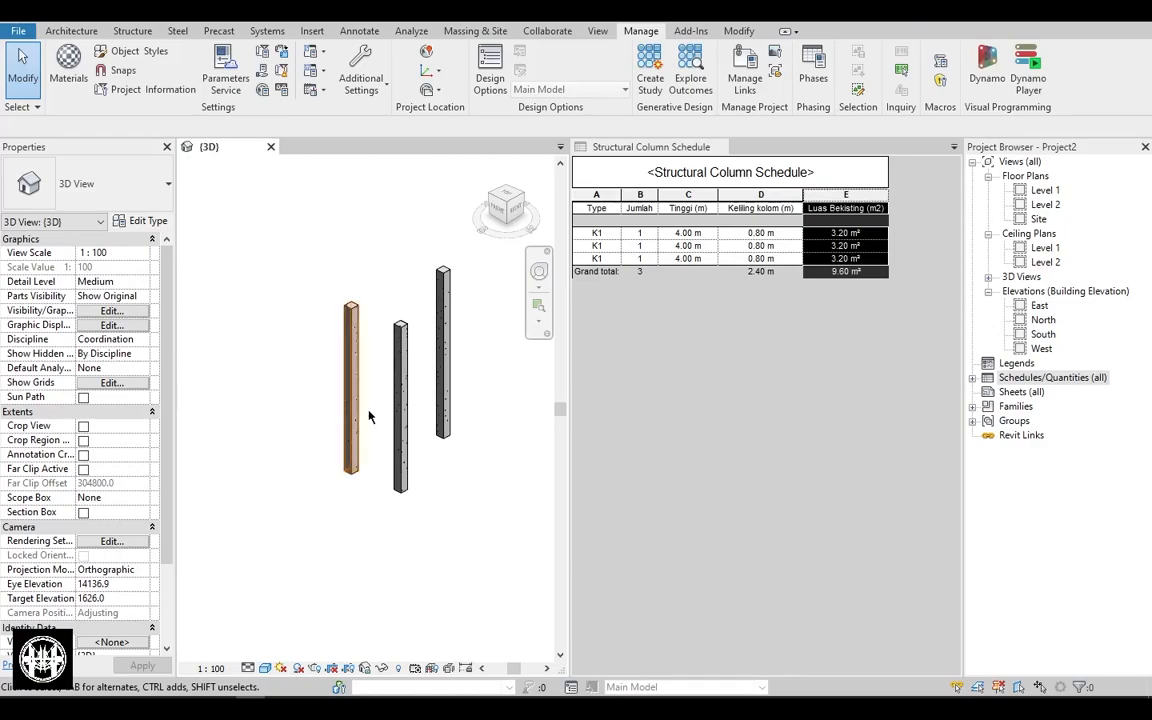
Add a footer to the schedule's sorting by Type for a subtotal of each column type.
{"action": "middle_click_drag", "start_coordinate": [347, 440], "coordinate": [286, 420]}
{"action": "left_click", "coordinate": [122, 382]}
{"action": "left_click", "coordinate": [311, 157]}
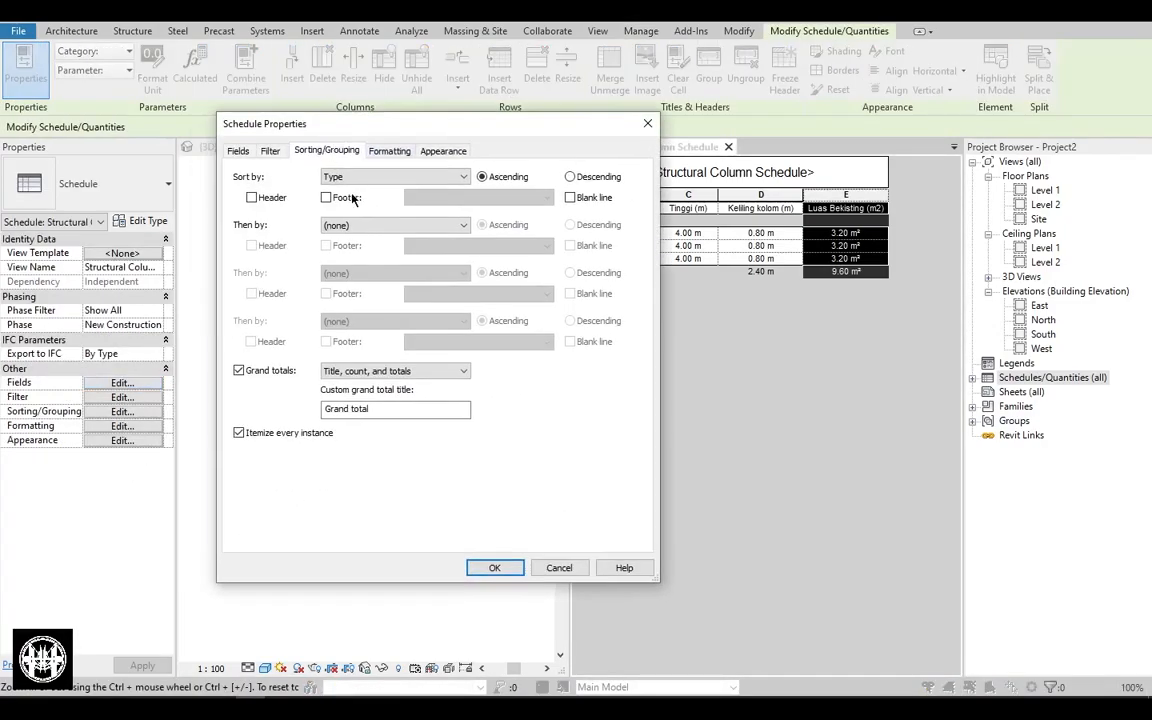
{"action": "left_click", "coordinate": [494, 567]}
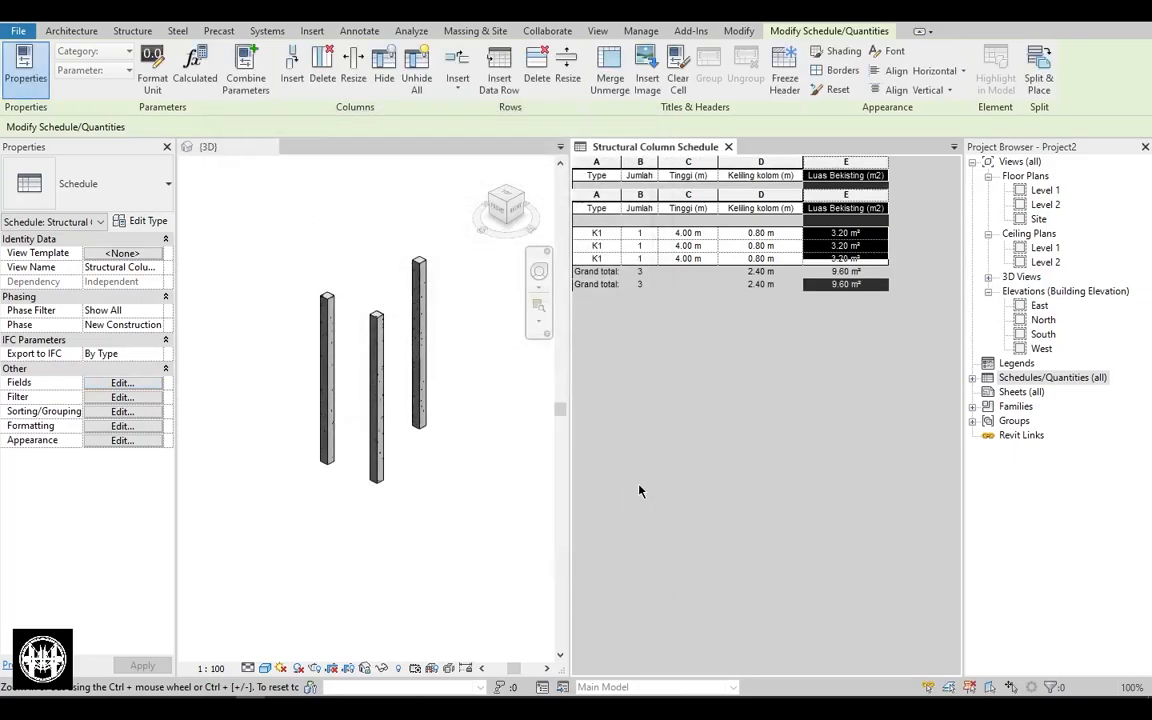
Copy the front-most K1 column on the outer side of the row to add a fourth column in the 3D view.
{"action": "left_click", "coordinate": [473, 398]}
{"action": "scroll", "coordinate": [393, 359], "scroll_direction": "up", "scroll_amount": 1}
{"action": "middle_click_drag", "start_coordinate": [393, 359], "coordinate": [386, 386]}
{"action": "scroll", "coordinate": [311, 373], "scroll_direction": "down", "scroll_amount": 2}
{"action": "left_click", "coordinate": [301, 406]}
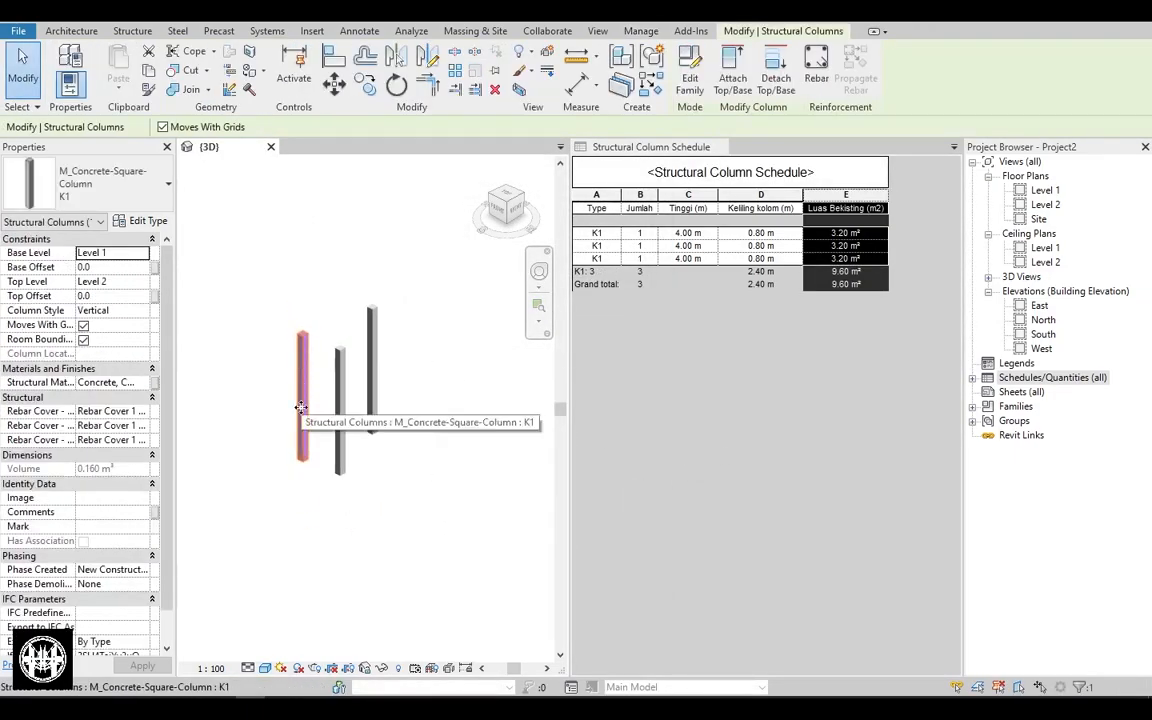
{"action": "left_click_drag", "start_coordinate": [301, 406], "coordinate": [259, 361], "text": "ctrl"}
Duplicate the copied column's type as K2 and set its dimension b to 400.
{"action": "left_click", "coordinate": [145, 221]}
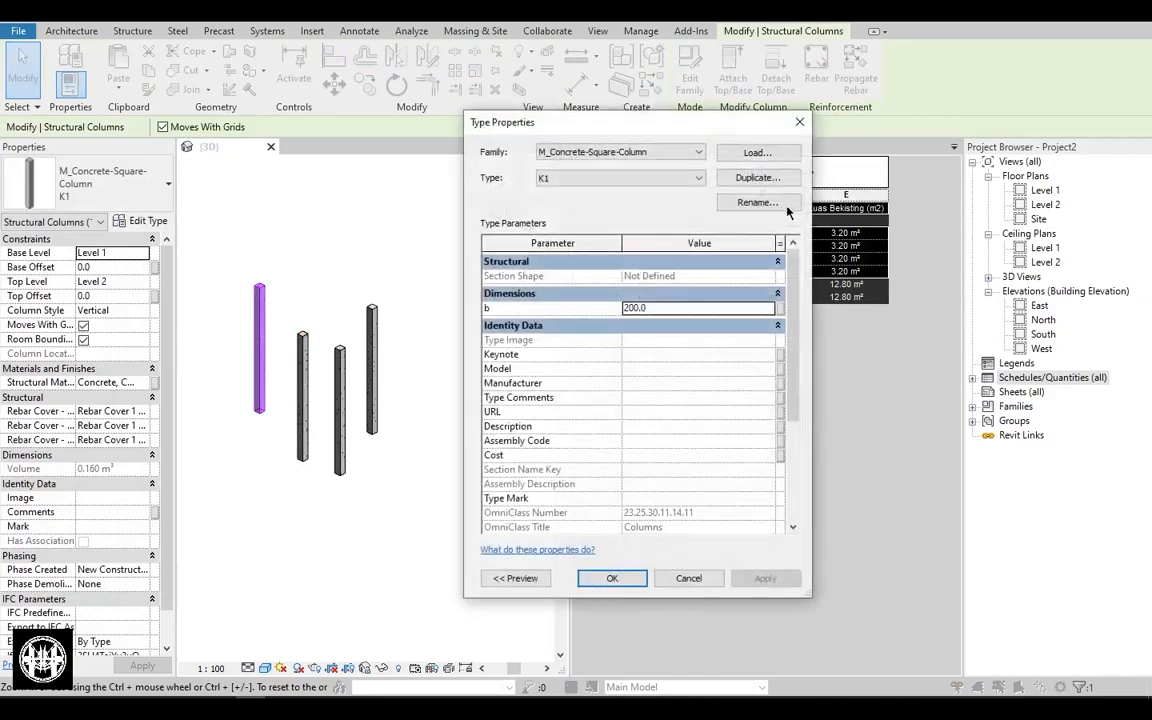
{"action": "left_click", "coordinate": [776, 181]}
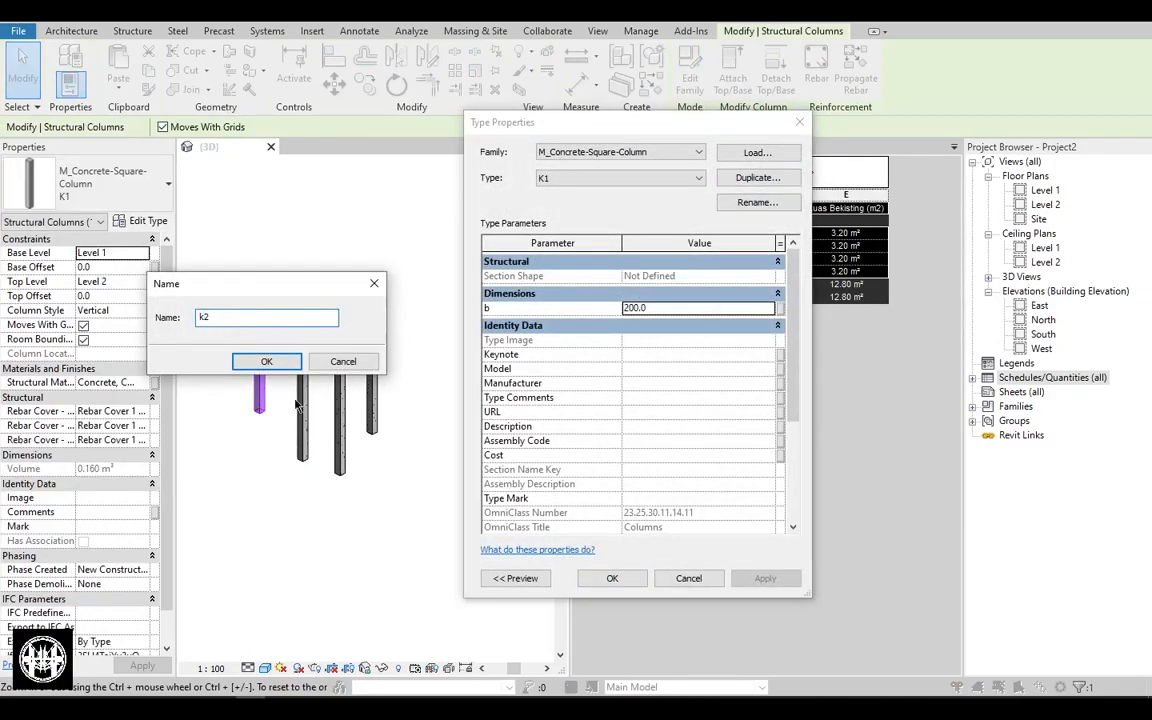
{"action": "type", "text": "K"}
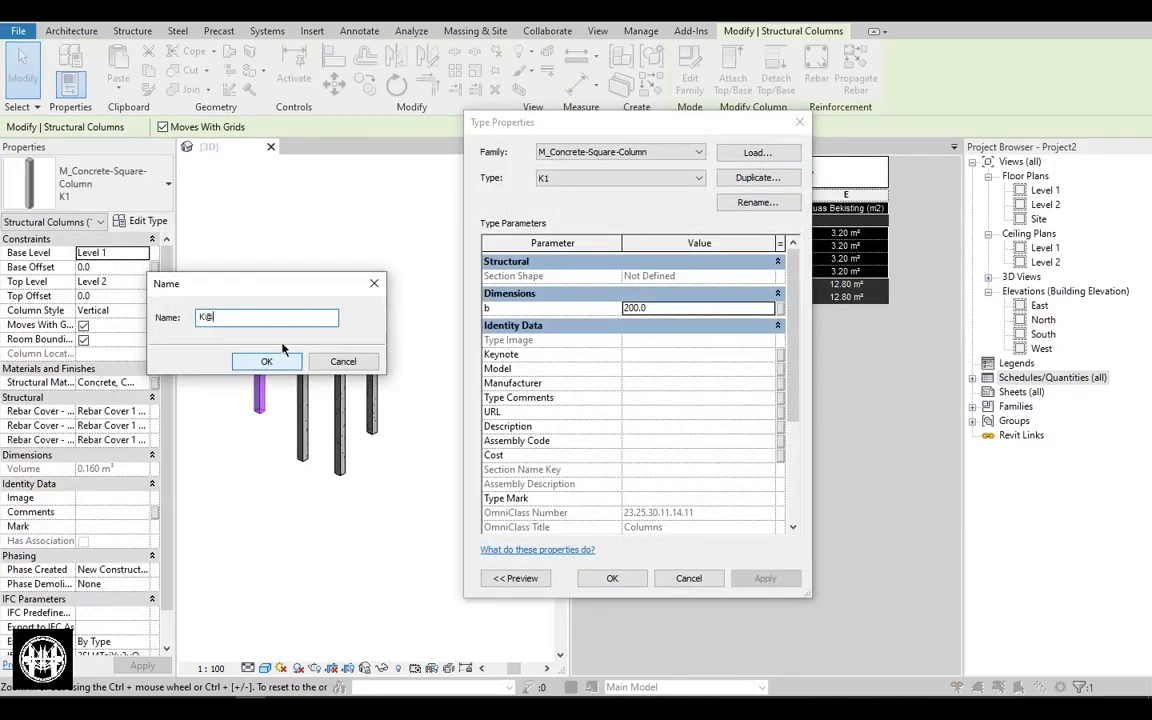
{"action": "left_click", "coordinate": [262, 362]}
{"action": "left_click", "coordinate": [673, 310]}
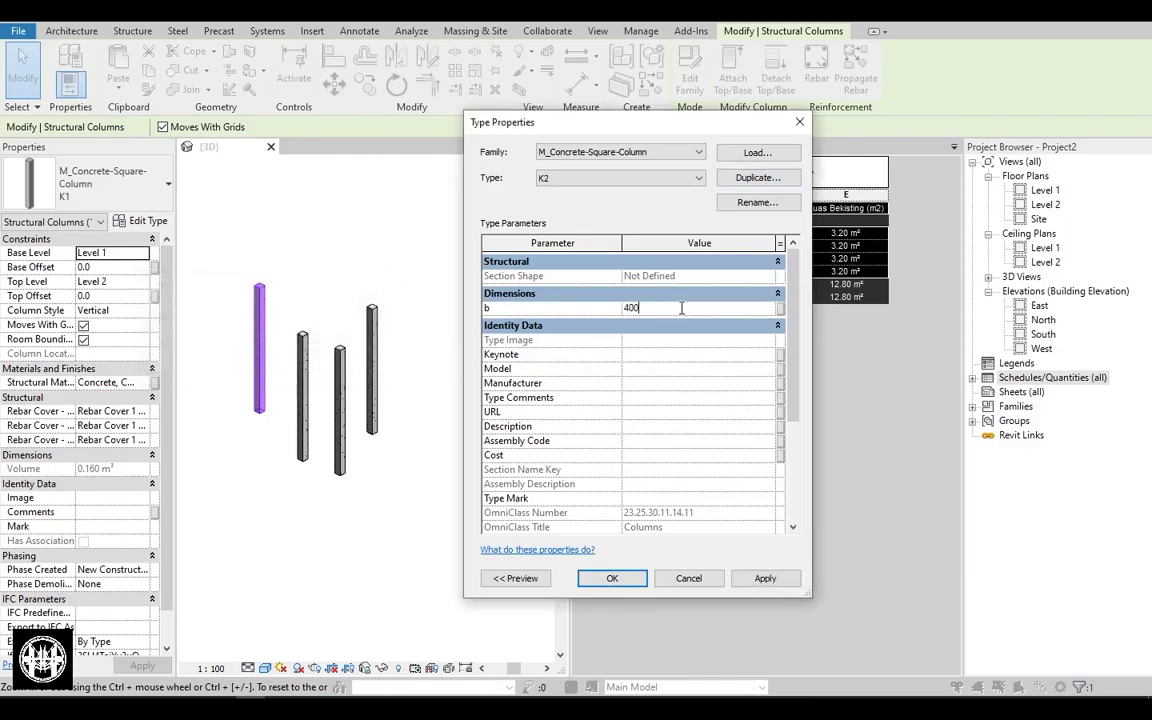
Set the K2 type's Keliling kolom (m) to four times 400 and apply the type changes.
{"action": "left_click_drag", "start_coordinate": [793, 300], "coordinate": [793, 380]}
{"action": "left_click", "coordinate": [668, 524]}
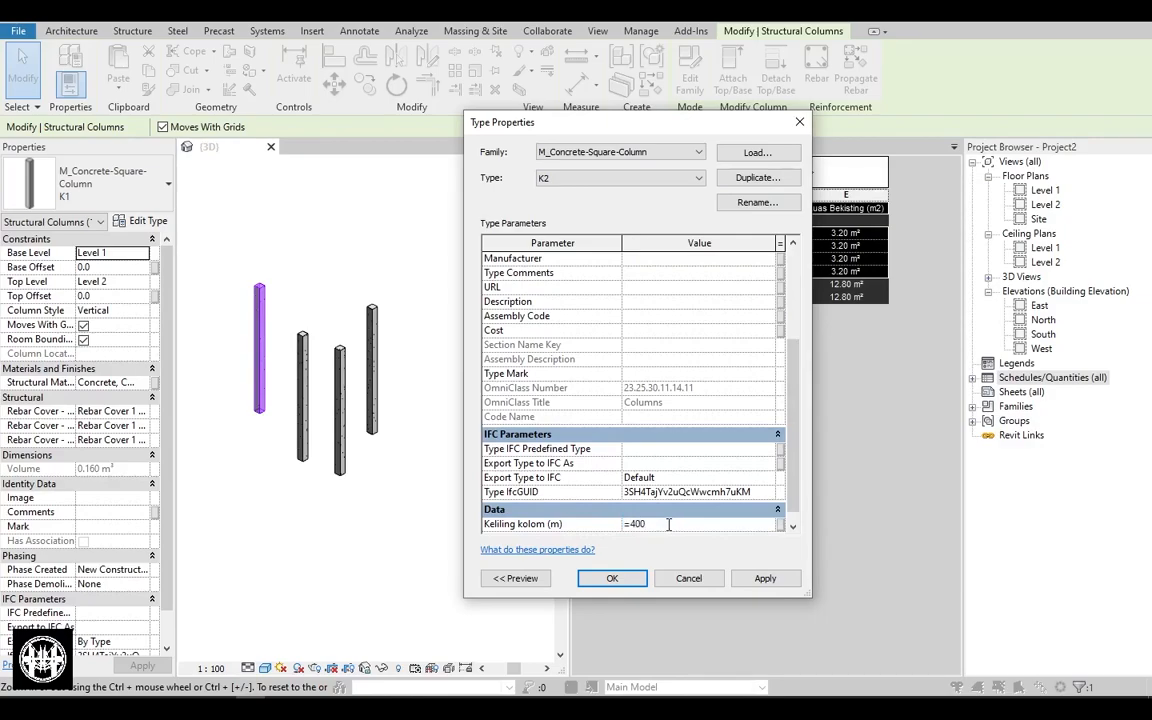
{"action": "left_click", "coordinate": [612, 578]}
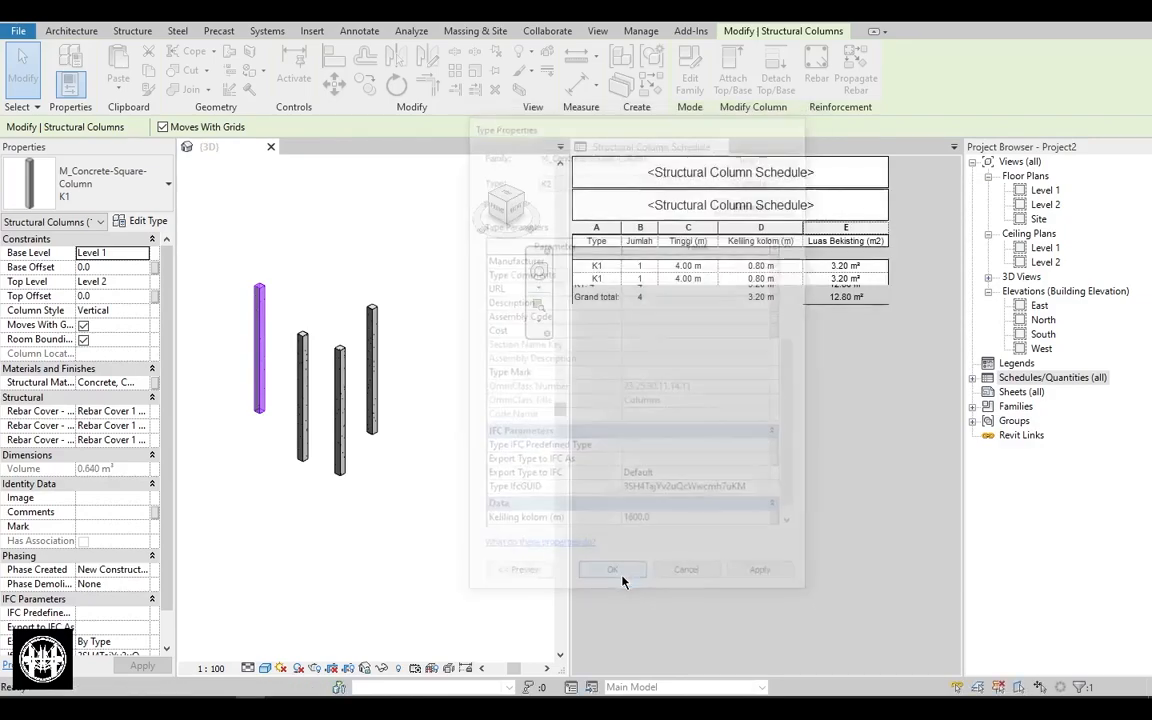
{"action": "left_click", "coordinate": [443, 430]}
{"action": "middle_click_drag", "start_coordinate": [443, 438], "coordinate": [432, 446], "text": "shift"}
{"action": "scroll", "coordinate": [370, 448], "scroll_direction": "up", "scroll_amount": 2}
{"action": "middle_click_drag", "start_coordinate": [370, 448], "coordinate": [413, 463]}
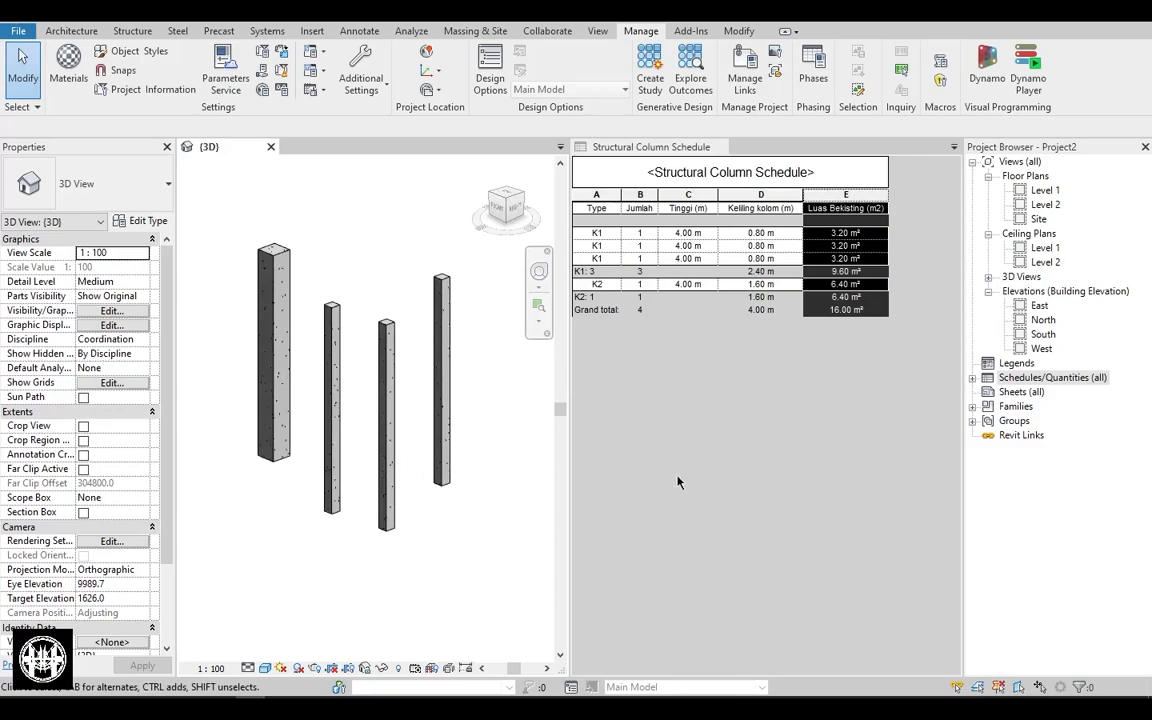
Switch to Calculator and multiply 0.4 by 4 to check the K2 column's perimeter.
{"action": "left_click", "coordinate": [767, 435]}
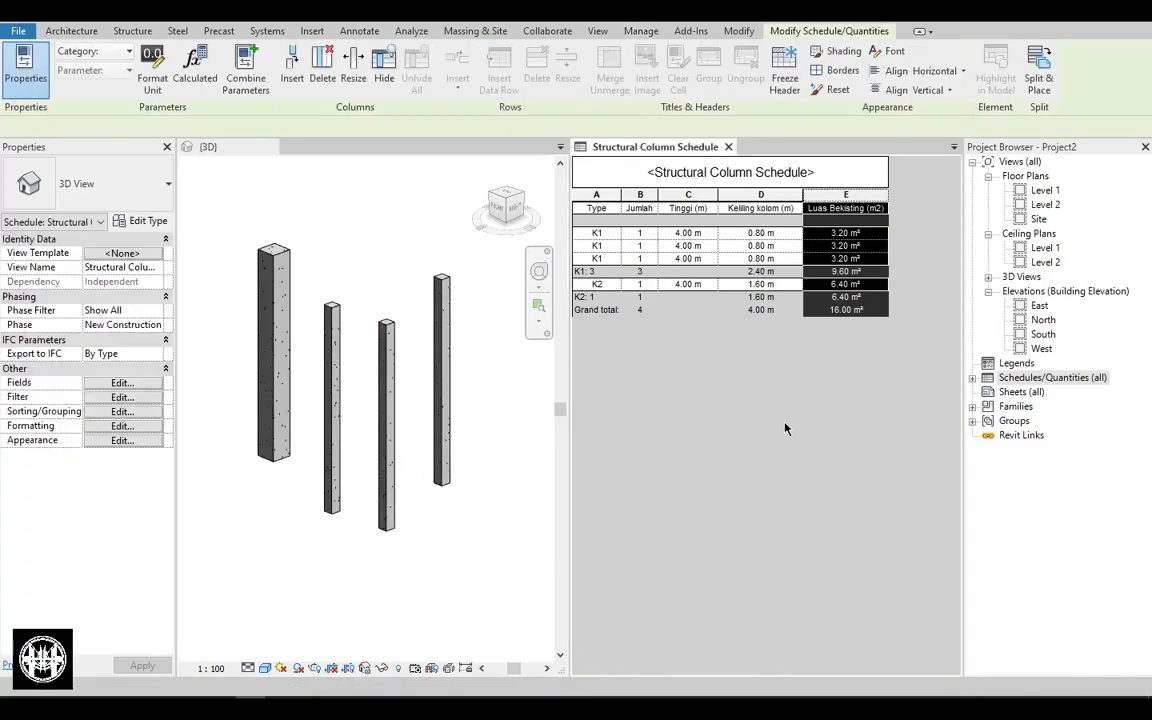
{"action": "left_click", "coordinate": [478, 493]}
{"action": "scroll", "coordinate": [236, 346], "scroll_direction": "down", "scroll_amount": 1}
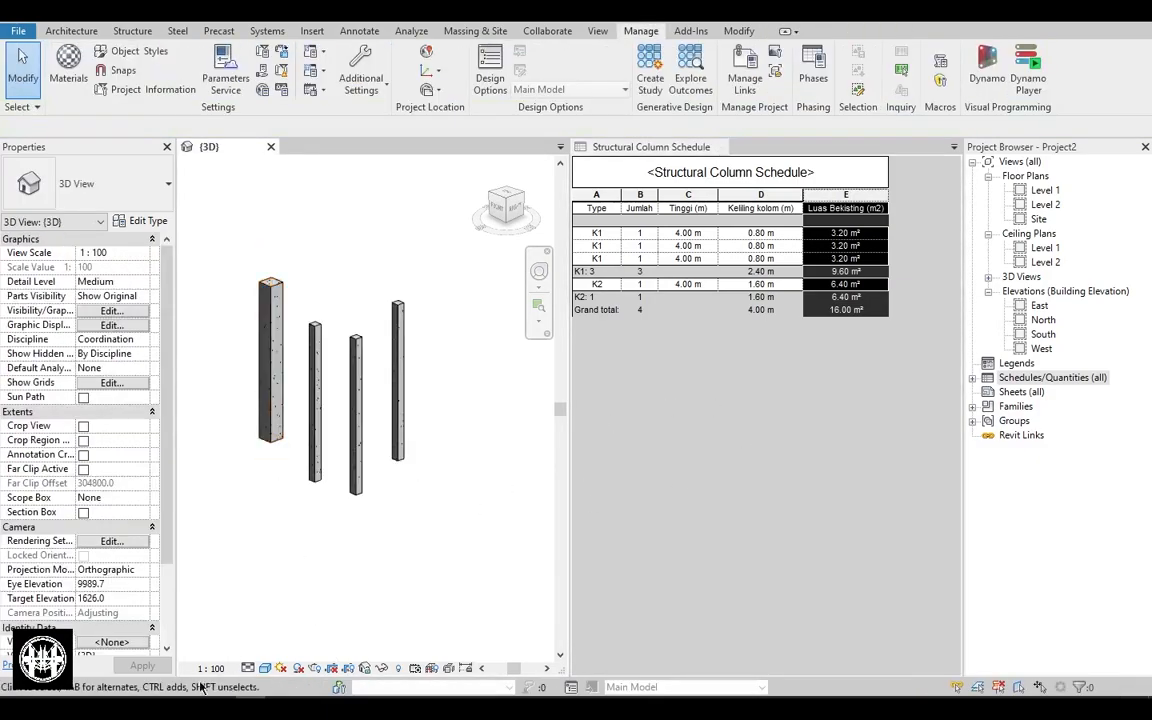
{"action": "key", "text": "XF86Calculator"}
{"action": "left_click_drag", "start_coordinate": [359, 193], "coordinate": [300, 162]}
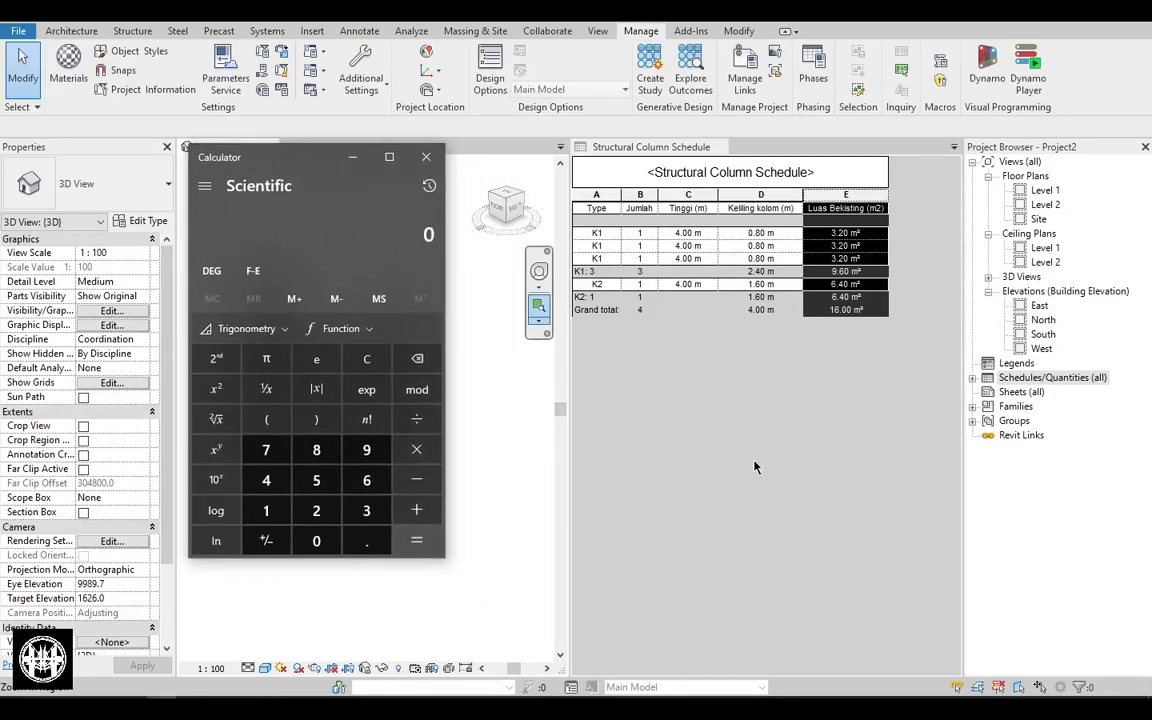
{"action": "left_click_drag", "start_coordinate": [300, 165], "coordinate": [340, 165]}
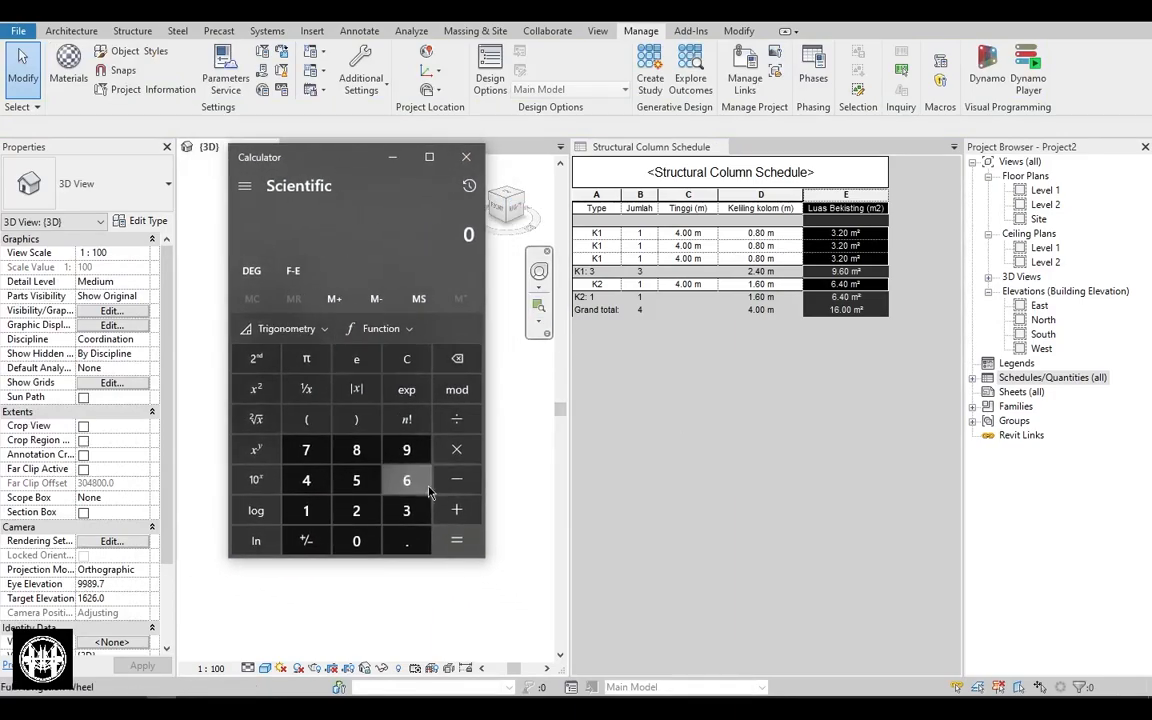
{"action": "left_click", "coordinate": [400, 541]}
{"action": "left_click", "coordinate": [306, 480]}
{"action": "left_click", "coordinate": [456, 449]}
{"action": "left_click", "coordinate": [306, 480]}
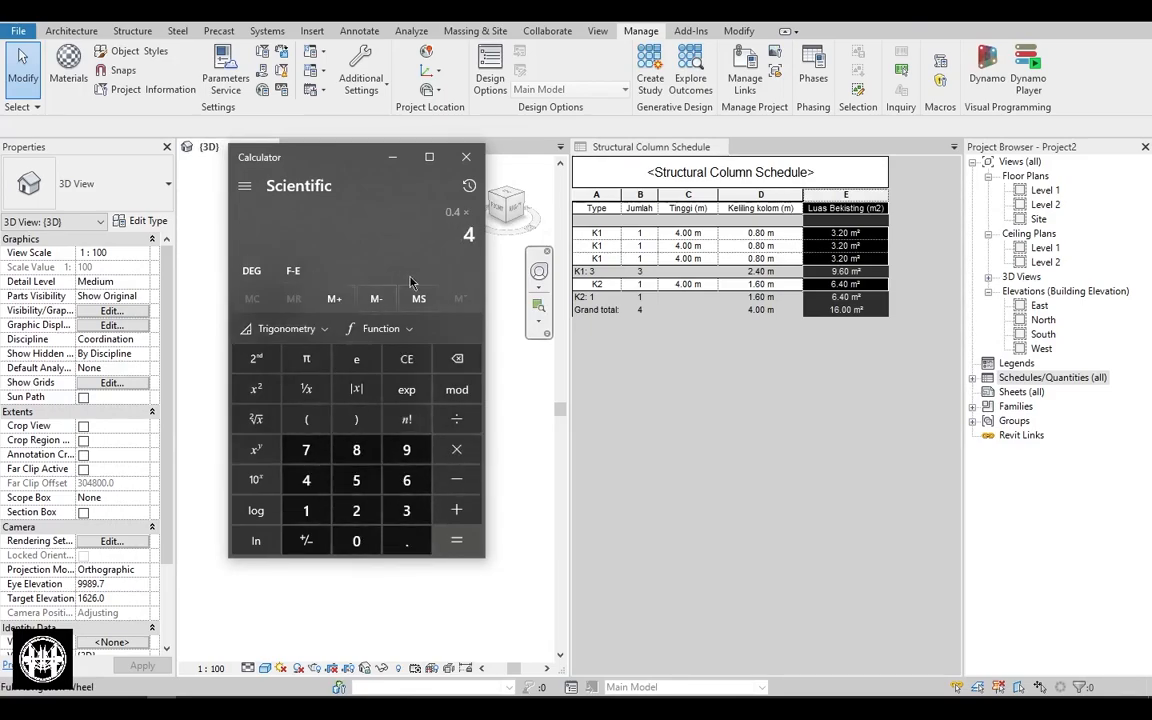
{"action": "left_click", "coordinate": [456, 541]}
Multiply the K2 perimeter by 4 to check its formwork area, multiply that by 2, and put Calculator away.
{"action": "left_click", "coordinate": [456, 449]}
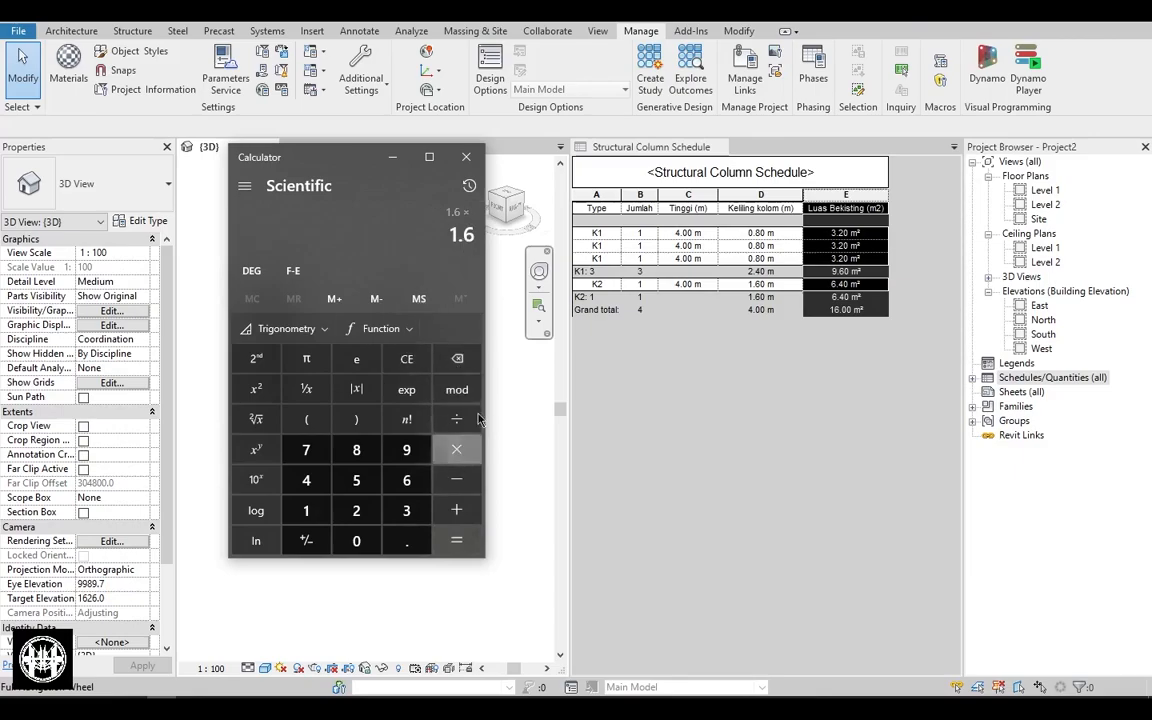
{"action": "left_click", "coordinate": [306, 480]}
{"action": "key", "text": "Return"}
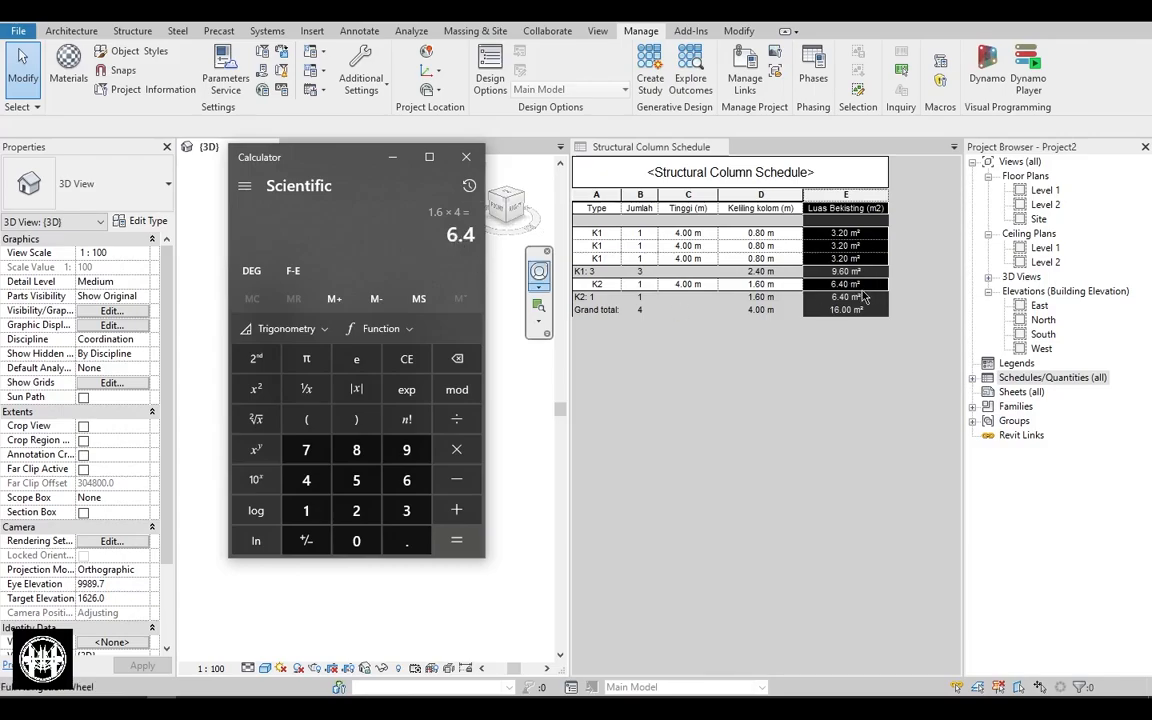
{"action": "left_click_drag", "start_coordinate": [361, 188], "coordinate": [347, 186]}
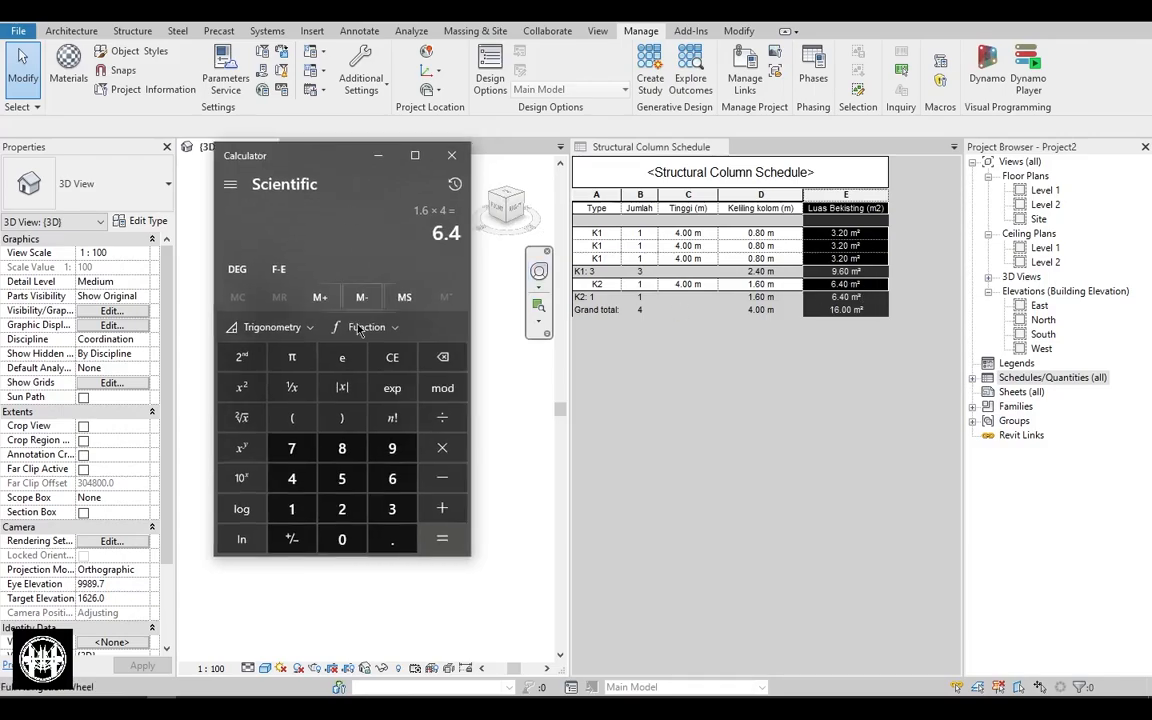
{"action": "left_click", "coordinate": [443, 449]}
{"action": "left_click", "coordinate": [342, 508]}
{"action": "left_click", "coordinate": [442, 539]}
{"action": "left_click", "coordinate": [379, 156]}
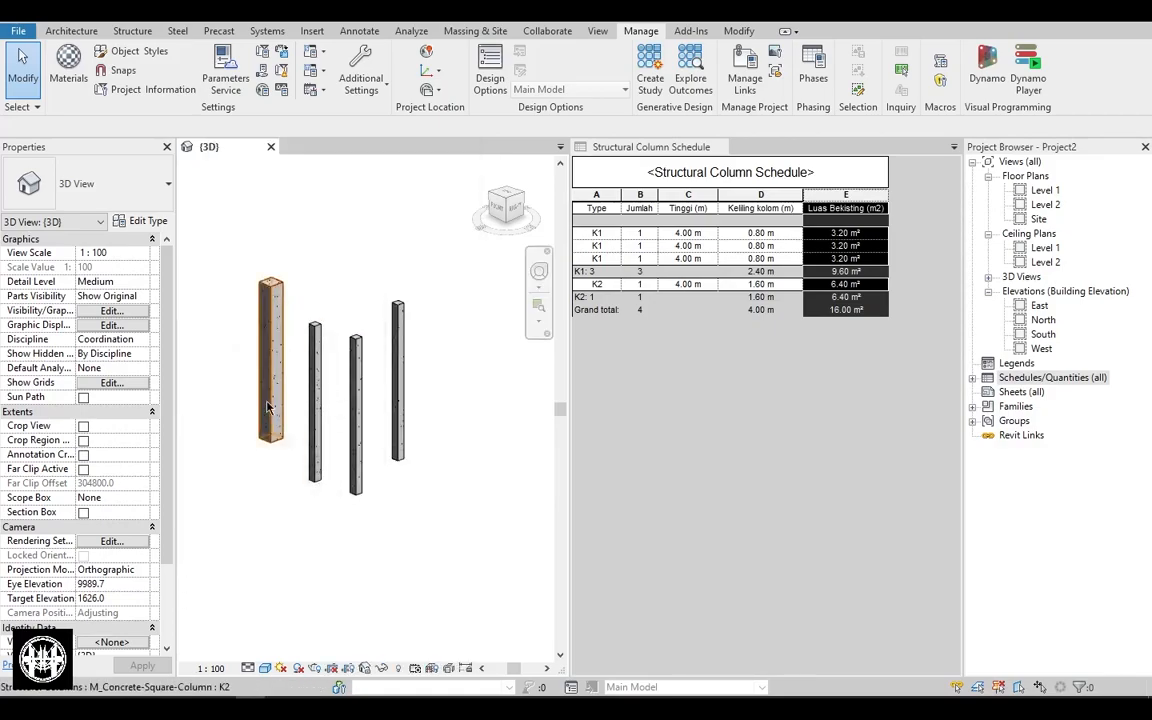
Copy the K2 column to add a second one at the outer end of the row.
{"action": "left_click", "coordinate": [250, 345]}
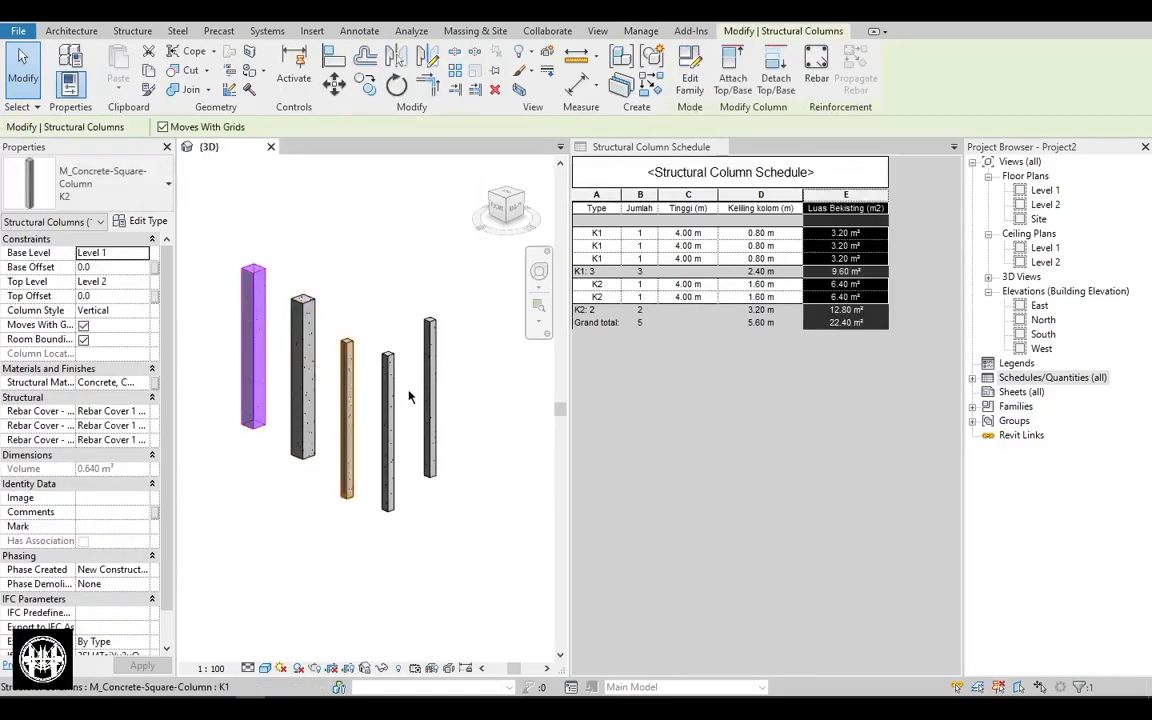
{"action": "left_click", "coordinate": [293, 563]}
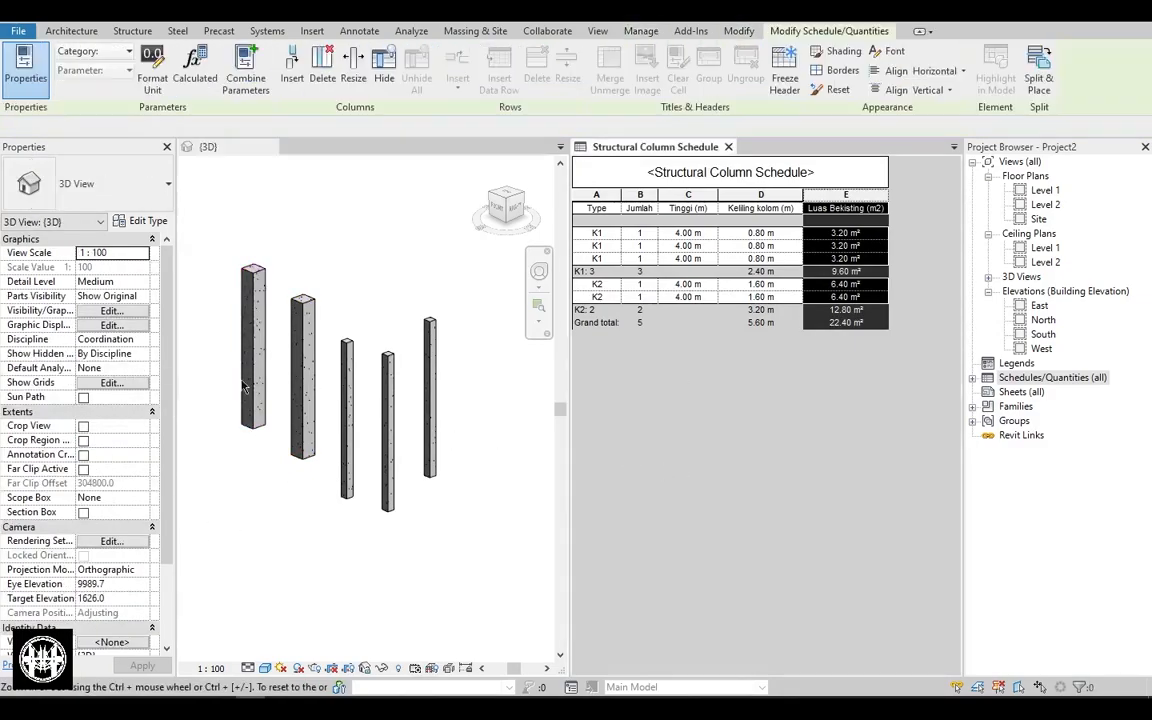
Turn off Itemize every instance in the schedule's sorting and grouping so each column type takes one row.
{"action": "left_click", "coordinate": [128, 384]}
{"action": "left_click_drag", "start_coordinate": [441, 128], "coordinate": [398, 131]}
{"action": "left_click", "coordinate": [281, 149]}
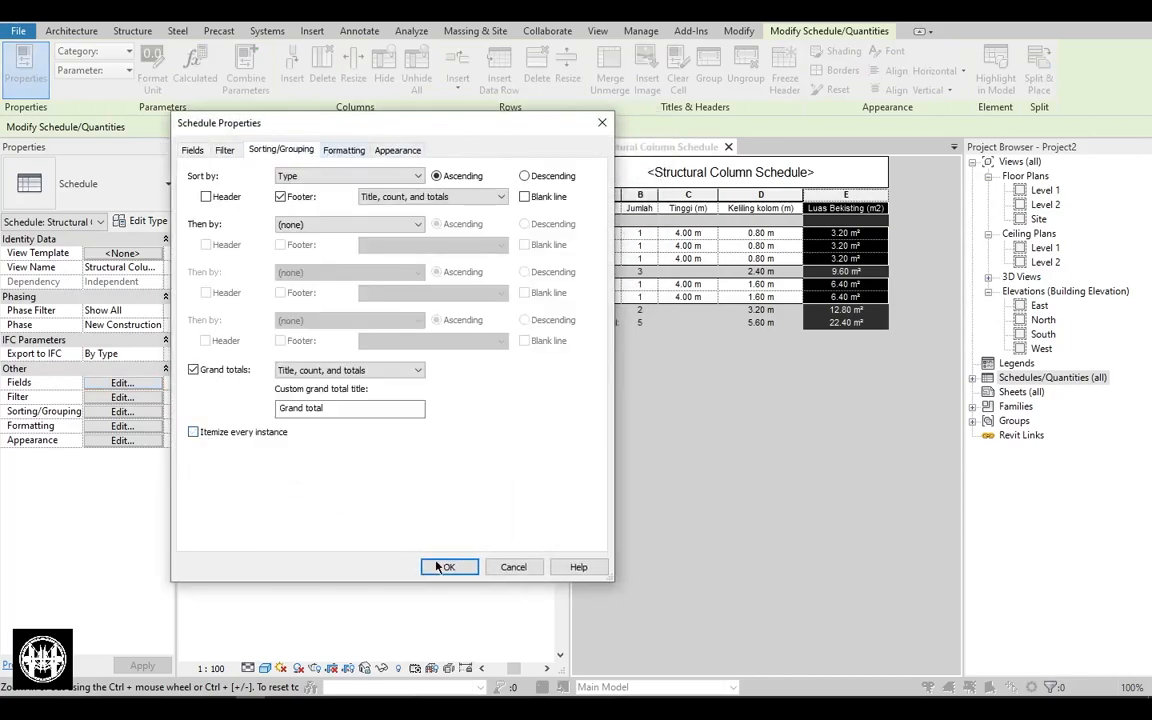
{"action": "left_click", "coordinate": [440, 566]}
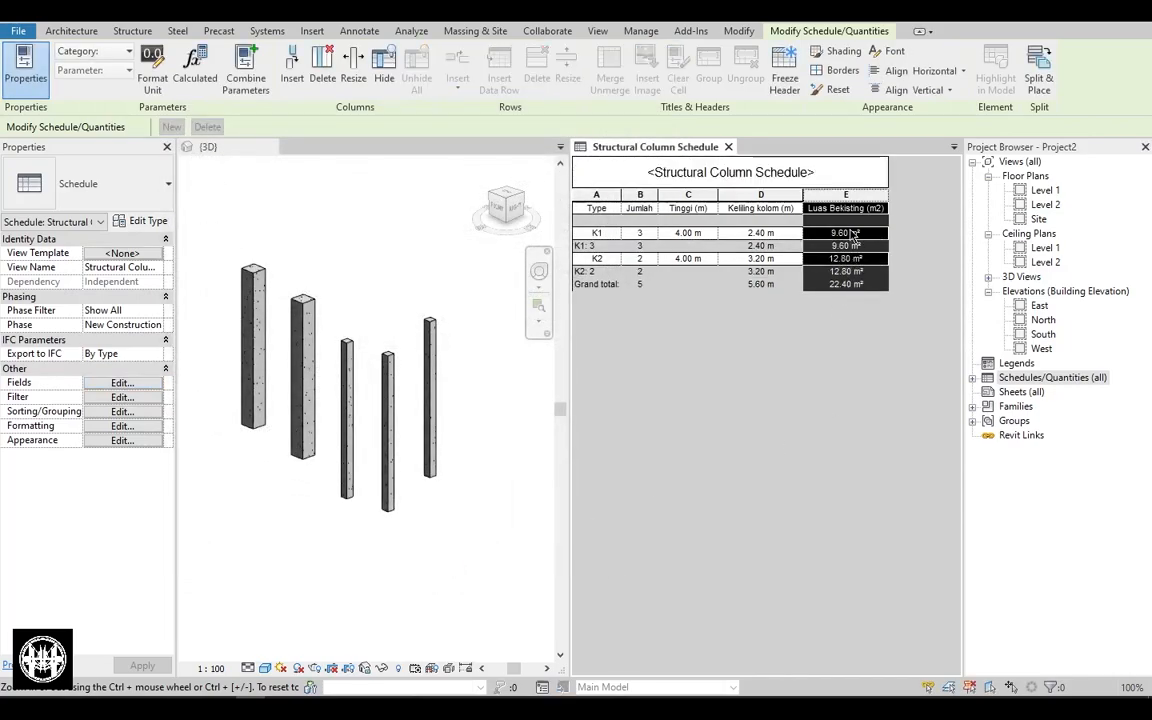
Add three more K2 columns by copying, one extending the row and two behind it.
{"action": "middle_click_drag", "start_coordinate": [260, 385], "coordinate": [288, 453]}
{"action": "left_click", "coordinate": [288, 453]}
{"action": "left_click_drag", "start_coordinate": [288, 452], "coordinate": [244, 386], "text": "ctrl"}
{"action": "middle_click_drag", "start_coordinate": [259, 413], "coordinate": [291, 458]}
{"action": "left_click_drag", "start_coordinate": [272, 435], "coordinate": [404, 380], "text": "ctrl"}
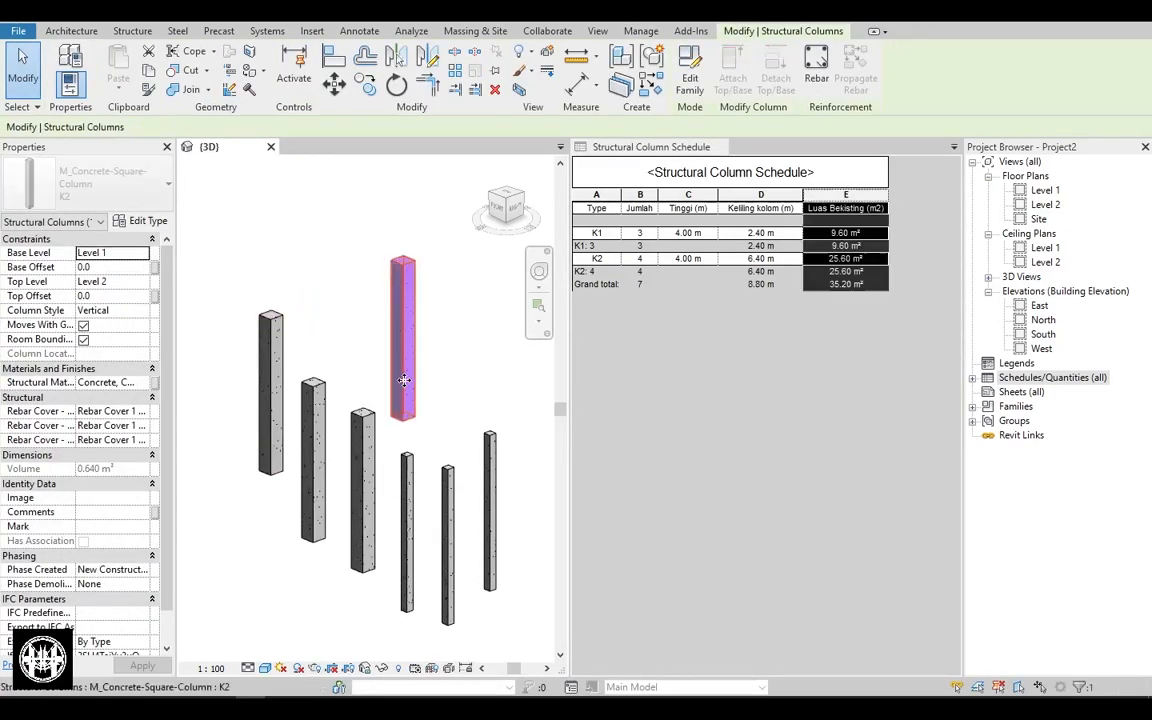
{"action": "middle_click_drag", "start_coordinate": [404, 380], "coordinate": [386, 398]}
{"action": "left_click_drag", "start_coordinate": [380, 412], "coordinate": [318, 352], "text": "ctrl"}
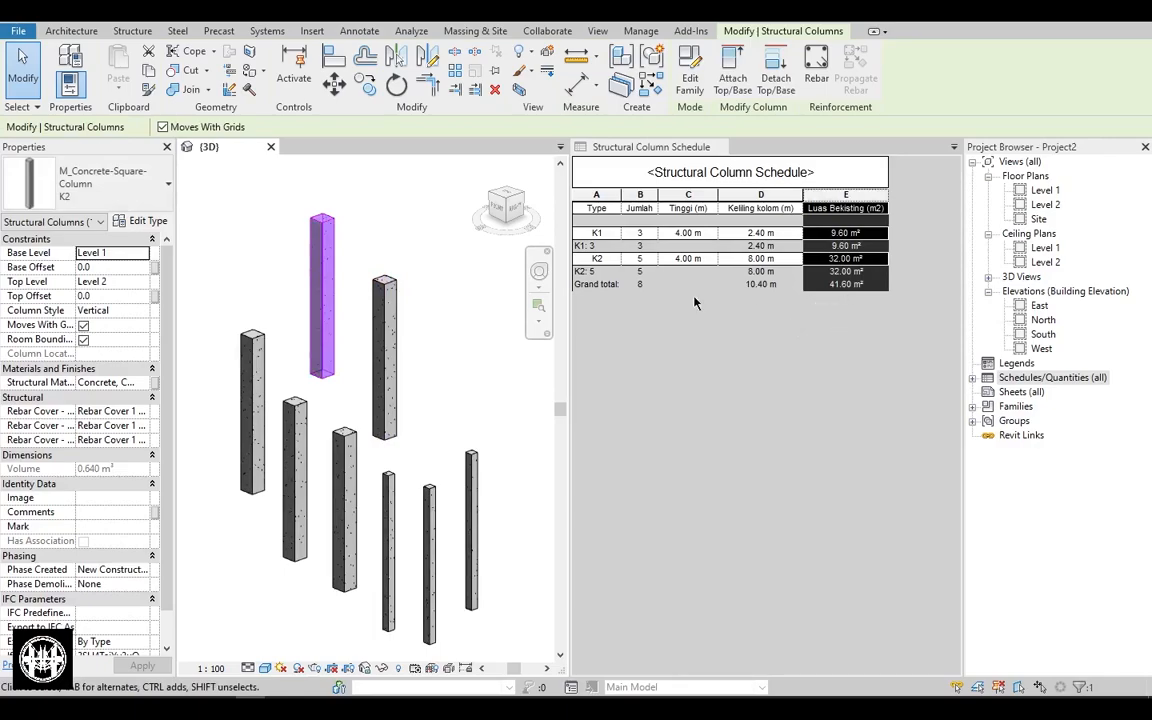
Copy a rear K2 column once more to add another beside it in the back row.
{"action": "scroll", "coordinate": [409, 380], "scroll_direction": "down", "scroll_amount": 2}
{"action": "left_click", "coordinate": [419, 381]}
{"action": "left_click", "coordinate": [392, 381]}
{"action": "middle_click_drag", "start_coordinate": [414, 383], "coordinate": [378, 379]}
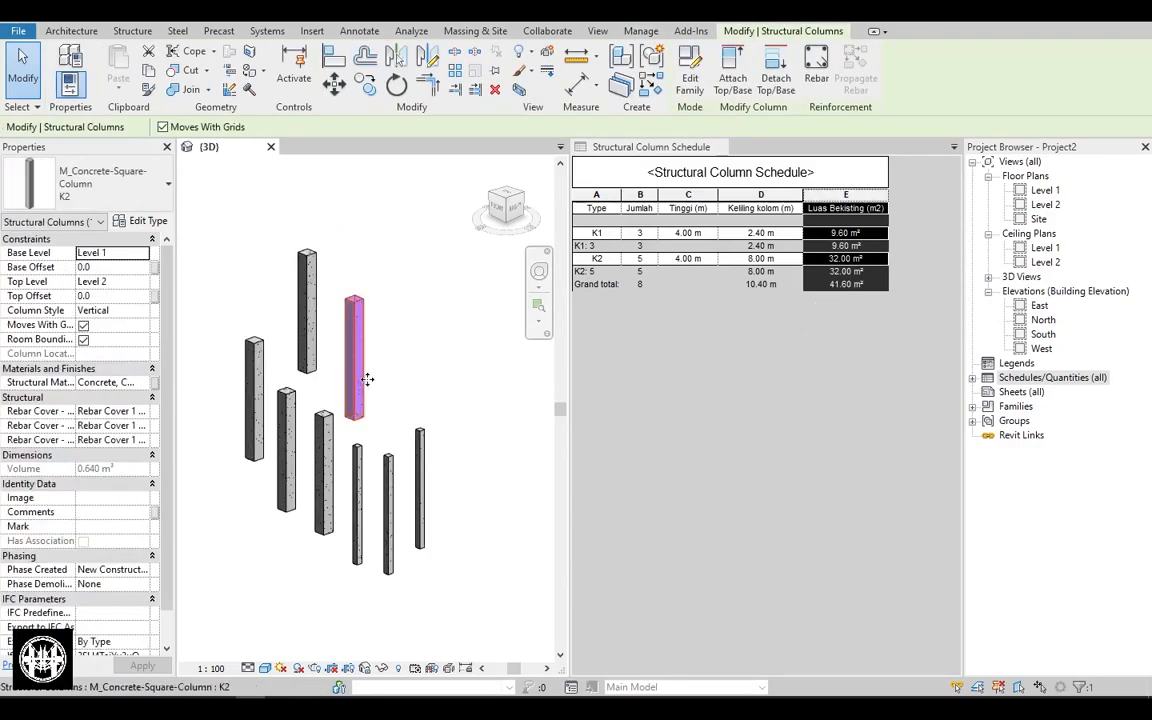
{"action": "scroll", "coordinate": [416, 380], "scroll_direction": "up", "scroll_amount": 2}
Duplicate the newest column's type as K3 and set its dimension b to 500.
{"action": "left_click", "coordinate": [149, 221]}
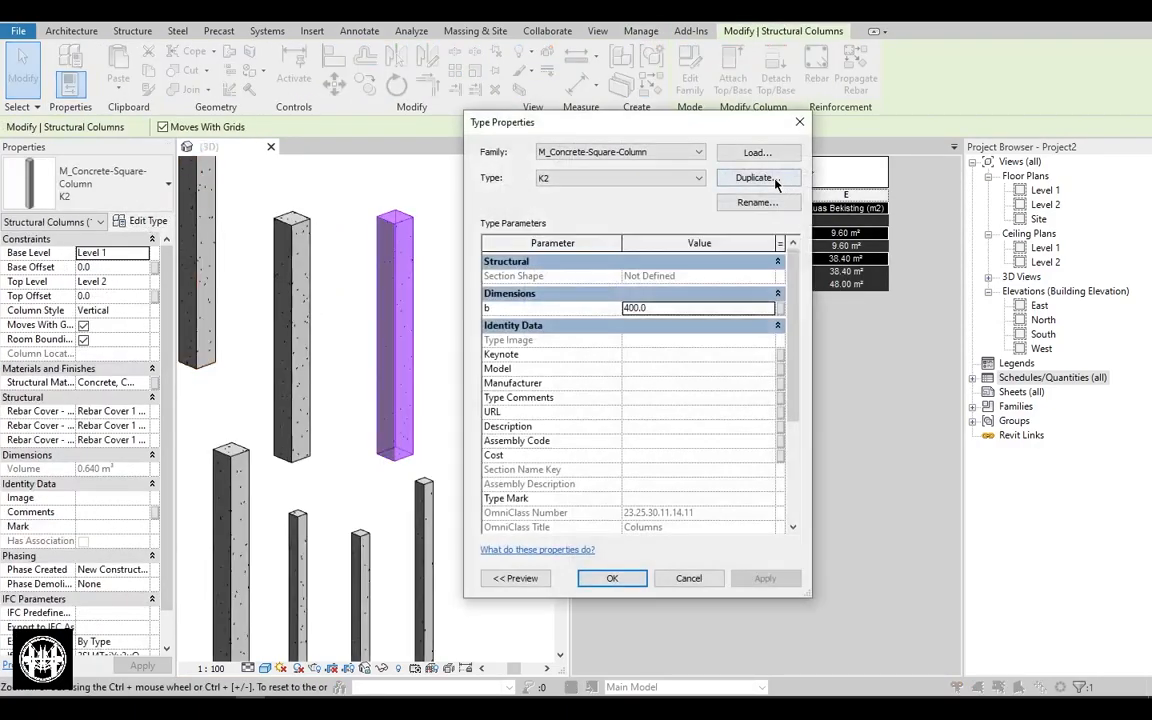
{"action": "left_click", "coordinate": [776, 179]}
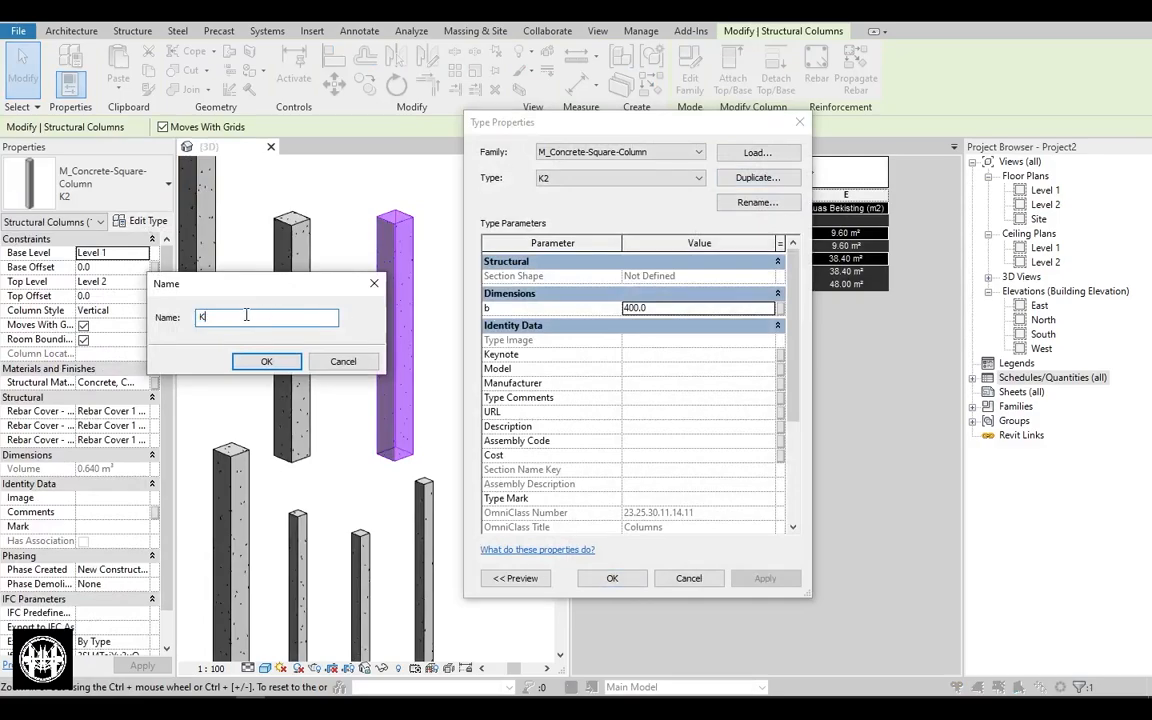
{"action": "left_click", "coordinate": [252, 365]}
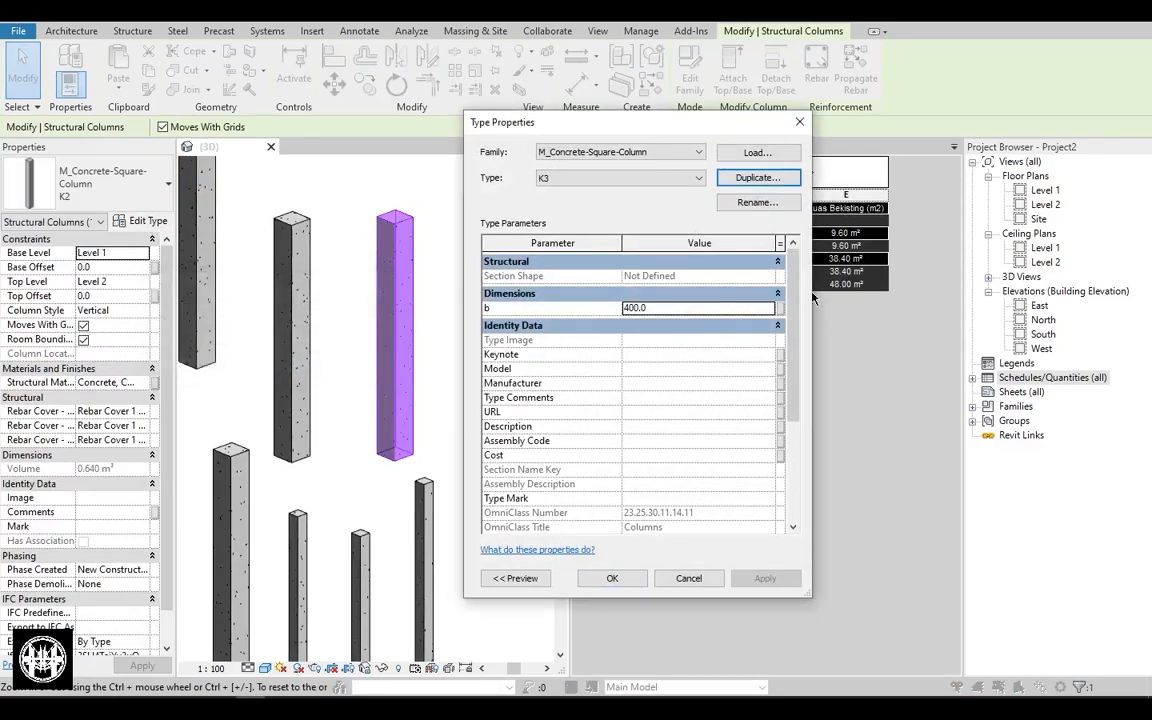
{"action": "double_click", "coordinate": [661, 312]}
{"action": "type", "text": "500"}
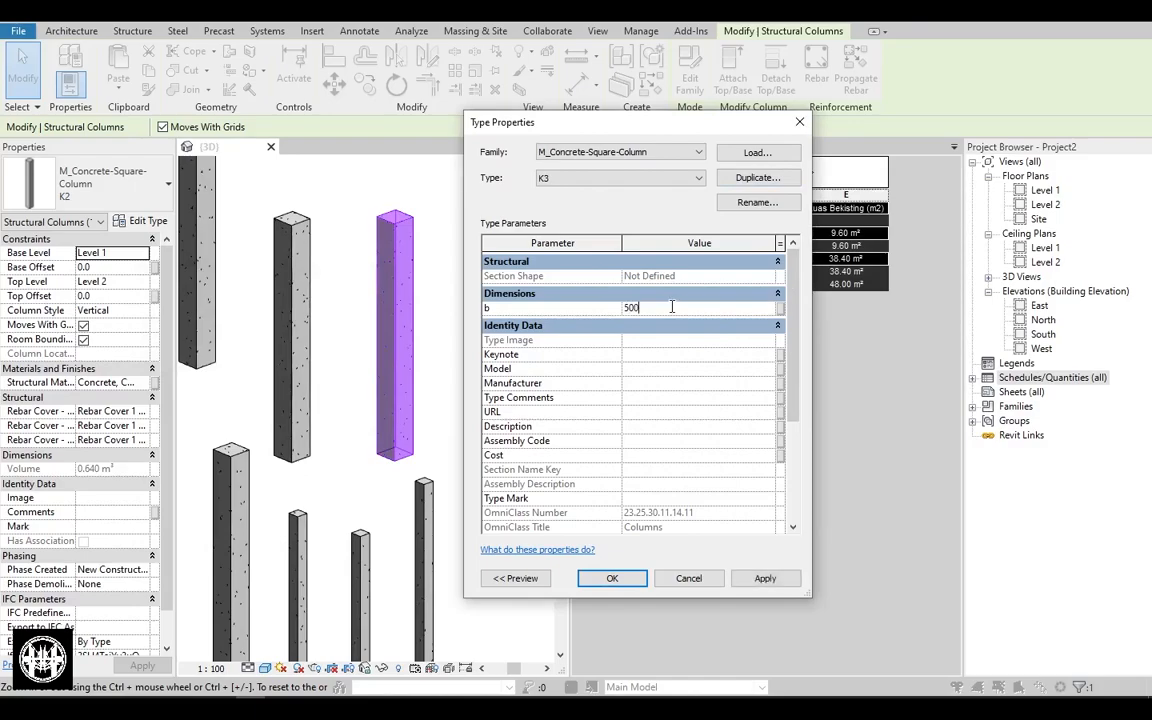
Set the K3 type's Keliling kolom (m) with the formula =500*4 and apply the type changes.
{"action": "scroll", "coordinate": [700, 484], "scroll_direction": "down", "scroll_amount": 3}
{"action": "double_click", "coordinate": [672, 511]}
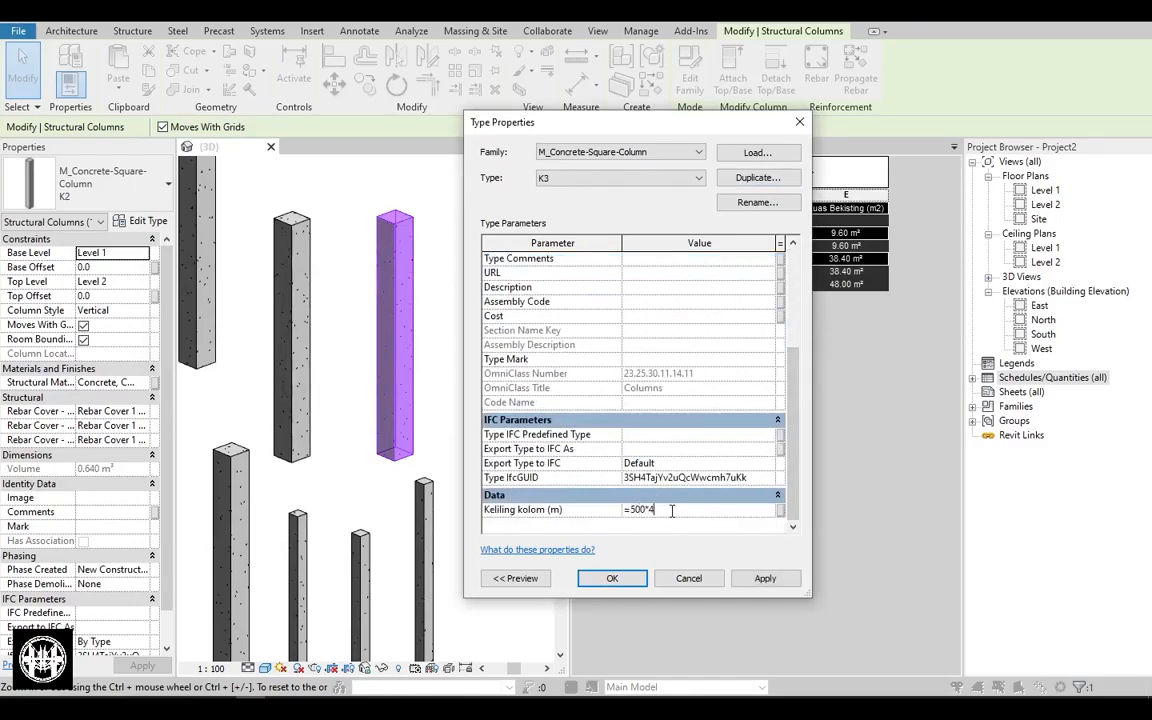
{"action": "left_click", "coordinate": [611, 579]}
{"action": "middle_click_drag", "start_coordinate": [417, 453], "coordinate": [449, 440], "text": "shift"}
{"action": "key", "text": "Escape"}
{"action": "left_click", "coordinate": [418, 424]}
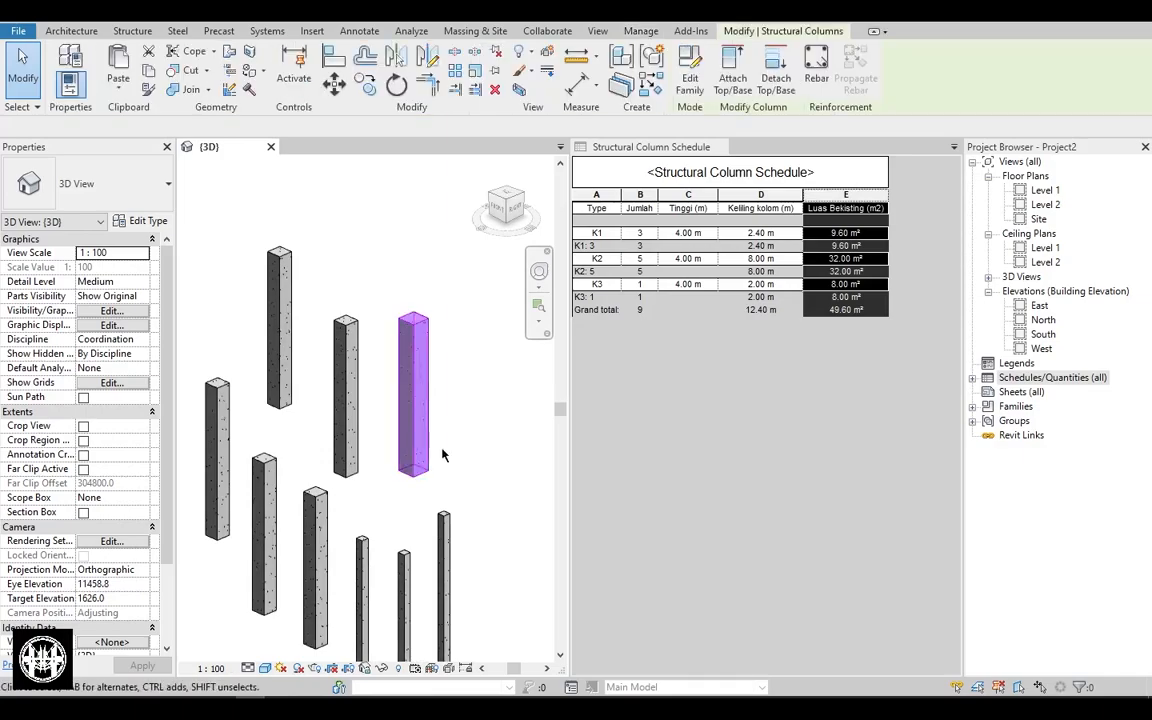
{"action": "scroll", "coordinate": [440, 455], "scroll_direction": "up", "scroll_amount": 2}
{"action": "left_click", "coordinate": [420, 446]}
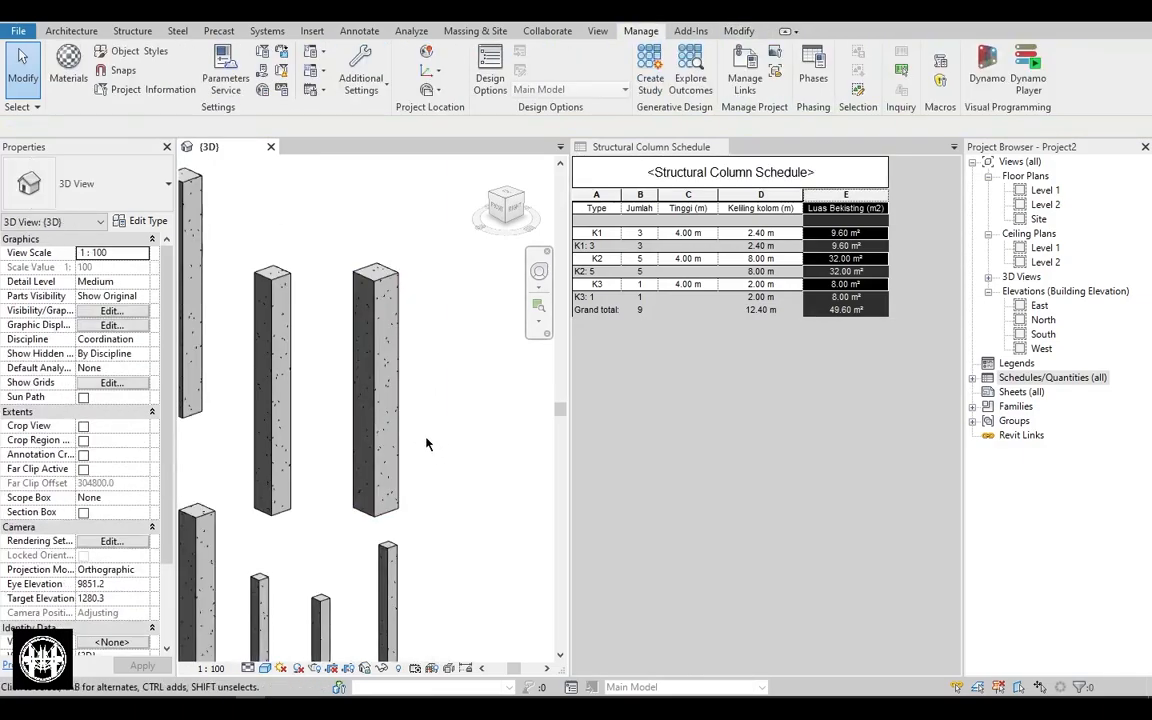
Switch to Calculator and compute 0.5 × 4, multiplied by 4, to check the K3 column's formwork area.
{"action": "mouse_move", "coordinate": [426, 443]}
{"action": "middle_mouse_down"}
{"action": "mouse_move", "coordinate": [442, 442]}
{"action": "mouse_move", "coordinate": [368, 404]}
{"action": "mouse_move", "coordinate": [432, 450]}
{"action": "mouse_move", "coordinate": [432, 440]}
{"action": "middle_mouse_up"}
{"action": "middle_click_drag", "start_coordinate": [412, 500], "coordinate": [420, 508], "text": "shift"}
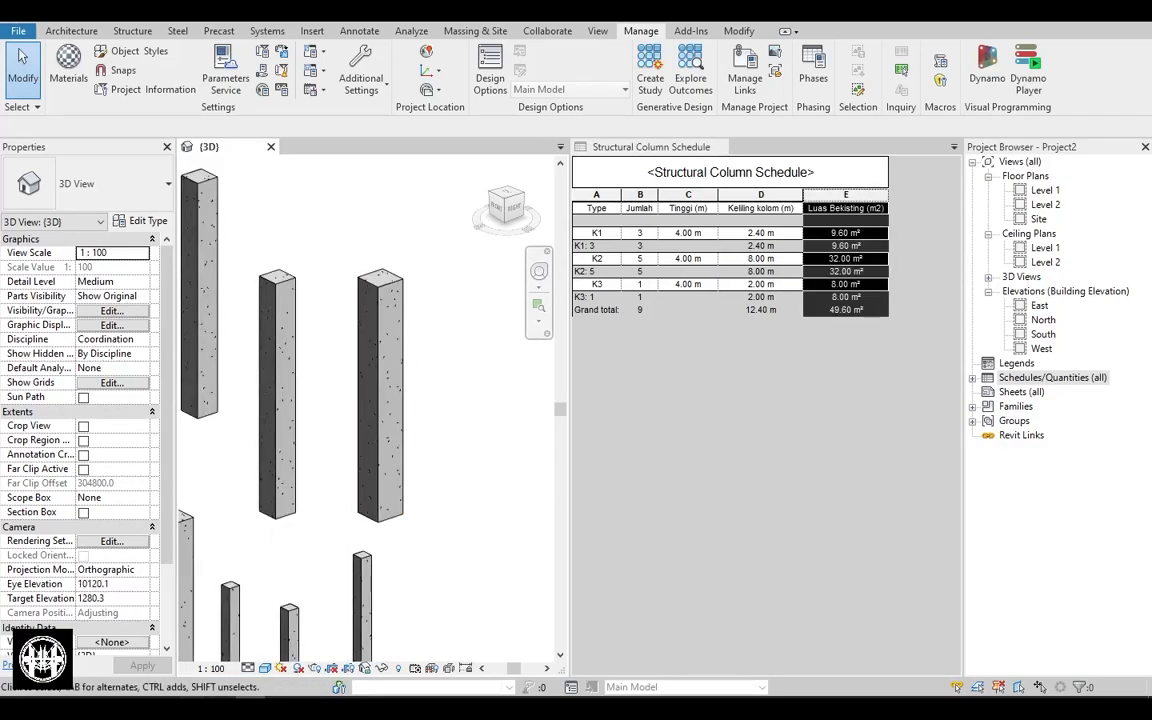
{"action": "key", "text": "alt+Tab"}
{"action": "left_click_drag", "start_coordinate": [320, 195], "coordinate": [234, 193]}
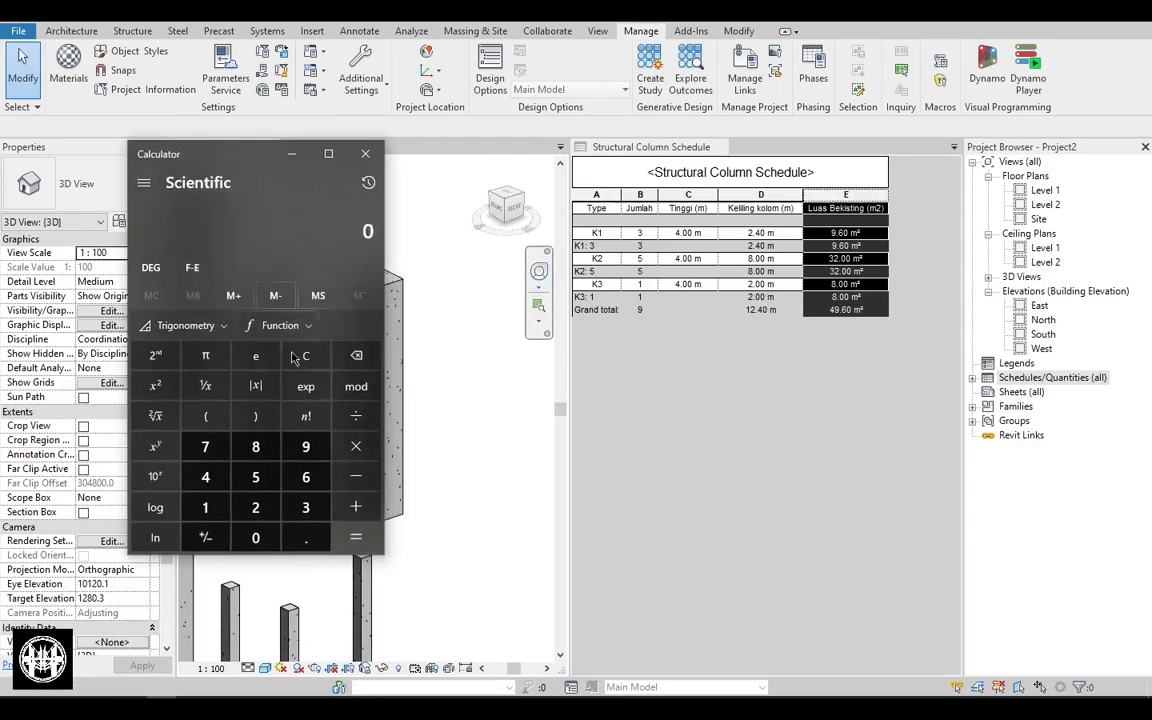
{"action": "type", "text": "."}
{"action": "left_click", "coordinate": [255, 477]}
{"action": "left_click", "coordinate": [357, 456]}
{"action": "left_click", "coordinate": [205, 477]}
{"action": "left_click", "coordinate": [355, 537]}
{"action": "left_click", "coordinate": [355, 446]}
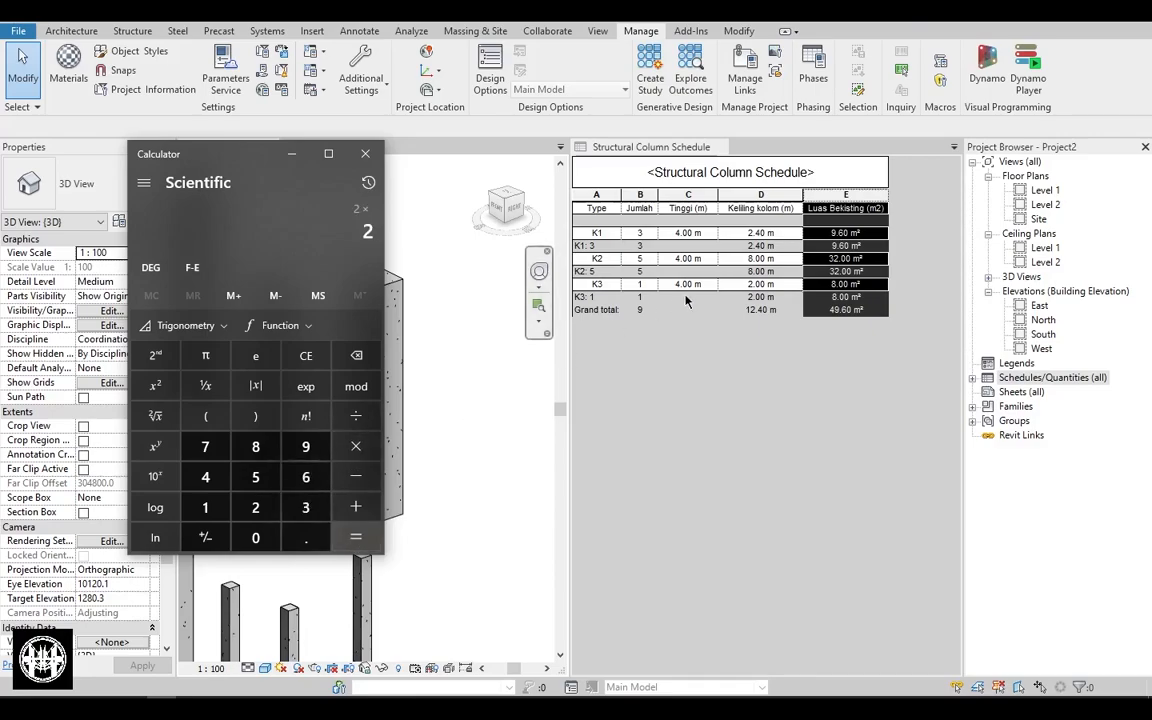
{"action": "left_click", "coordinate": [205, 477]}
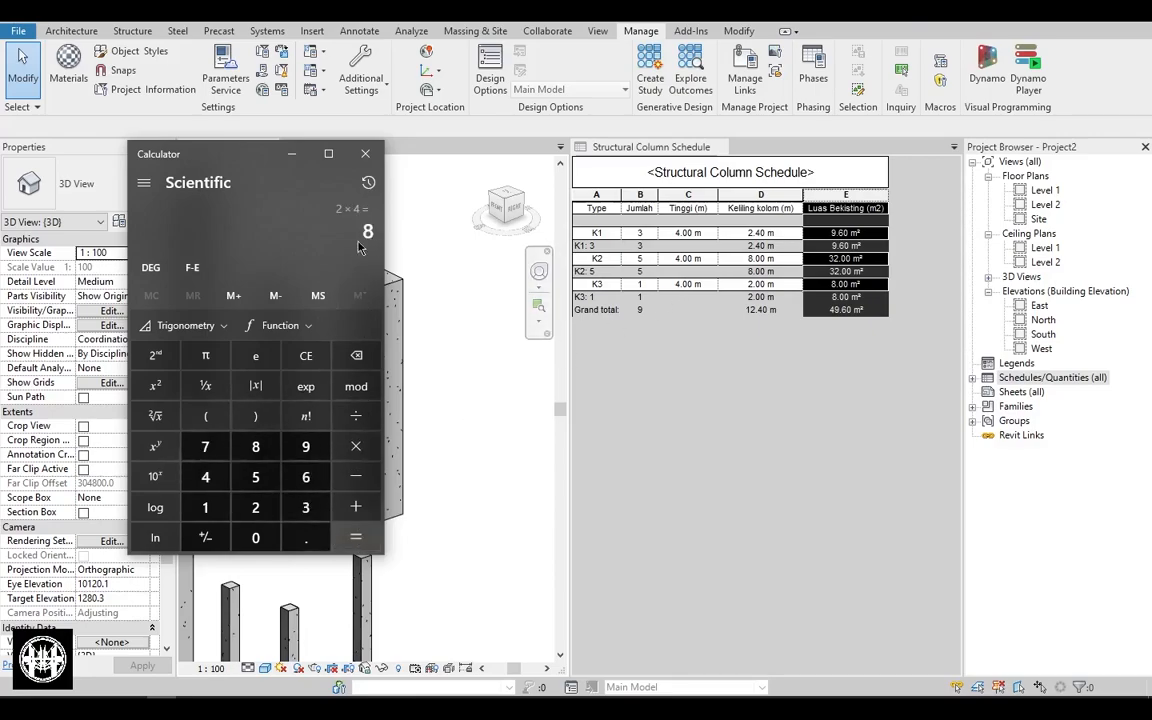
Close Calculator and place two more K3 columns in Revit beside the existing K3 column, using Create Similar.
{"action": "left_click_drag", "start_coordinate": [244, 161], "coordinate": [197, 160]}
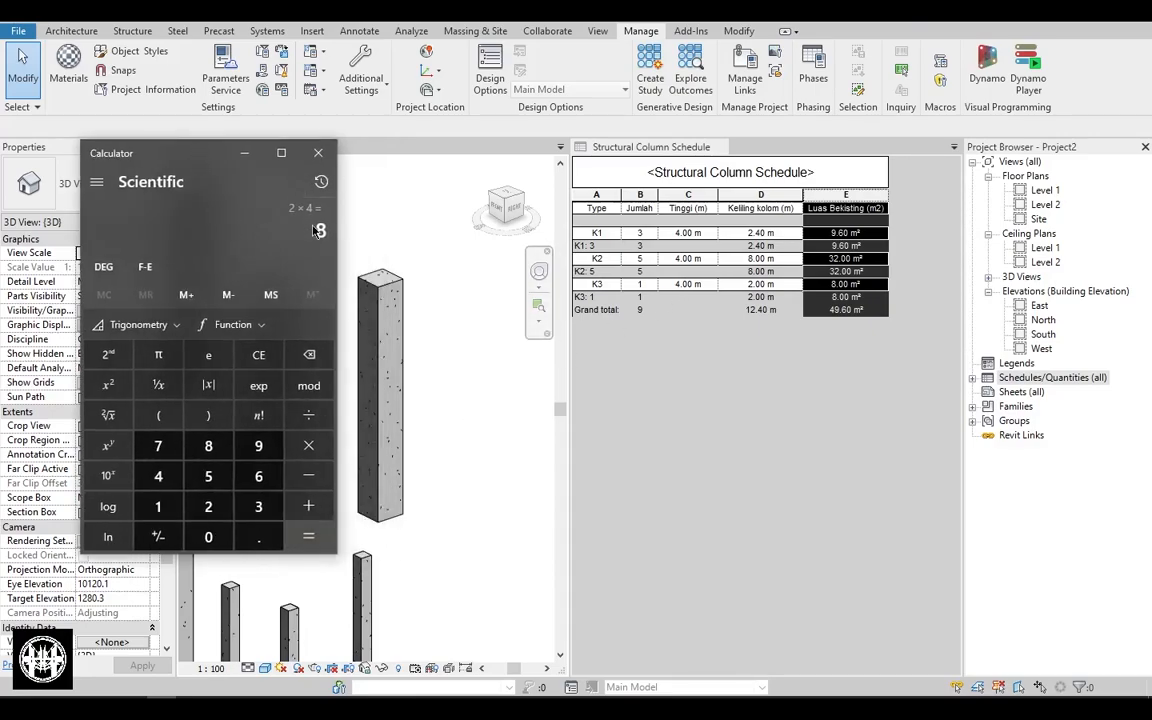
{"action": "left_click", "coordinate": [318, 155]}
{"action": "scroll", "coordinate": [340, 415], "scroll_direction": "down", "scroll_amount": 2}
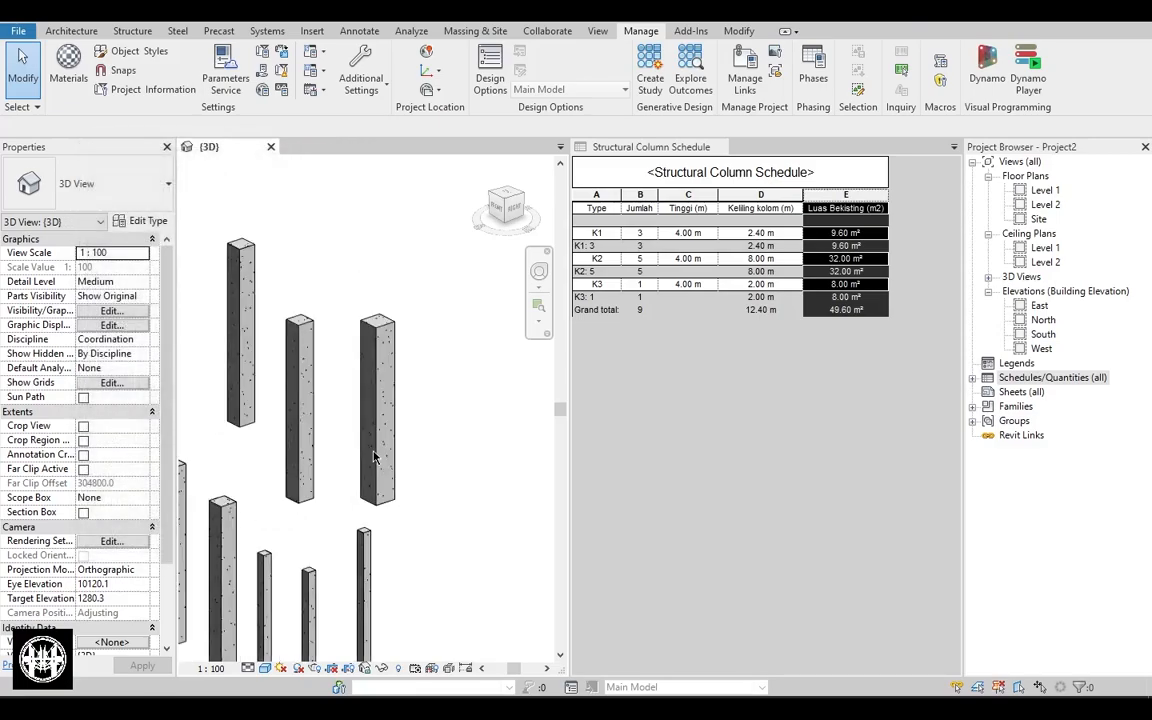
{"action": "left_click", "coordinate": [396, 449]}
{"action": "key", "text": "c"}
{"action": "key", "text": "s"}
{"action": "left_click", "coordinate": [442, 410]}
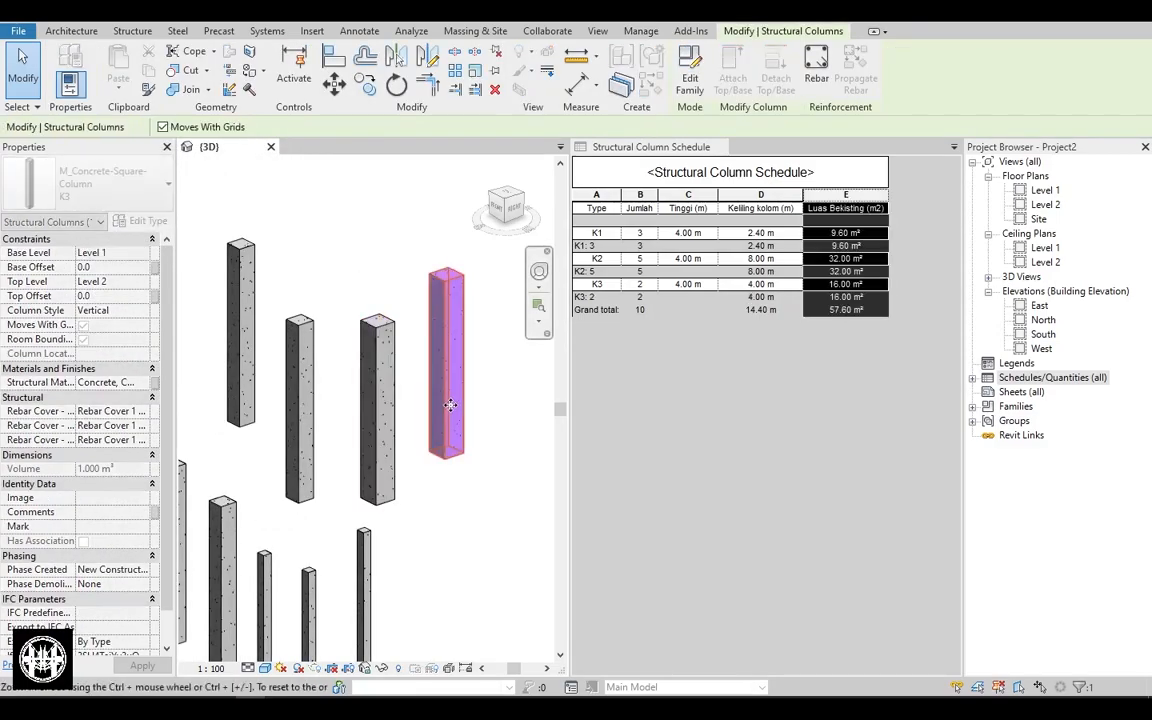
{"action": "left_click", "coordinate": [489, 487]}
{"action": "key", "text": "Escape"}
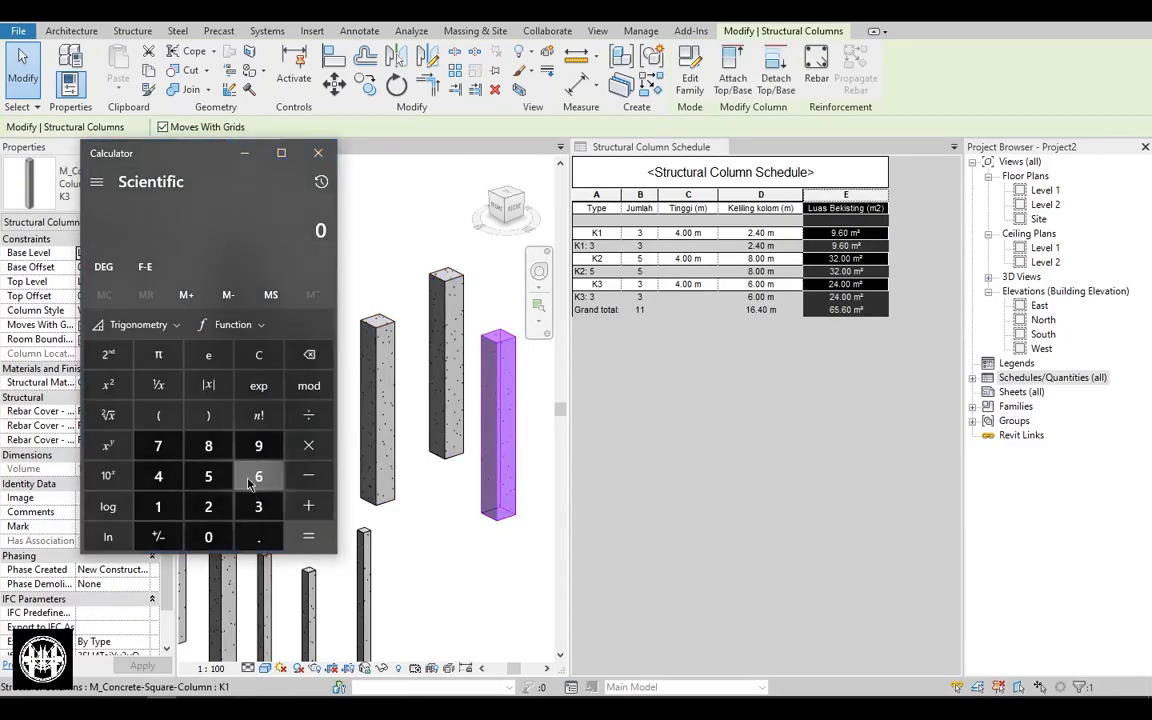
Switch to Calculator and compute 8 × 3 to check the combined formwork area of the K3 columns.
{"action": "left_click", "coordinate": [208, 448]}
{"action": "left_click", "coordinate": [310, 447]}
{"action": "left_click", "coordinate": [258, 506]}
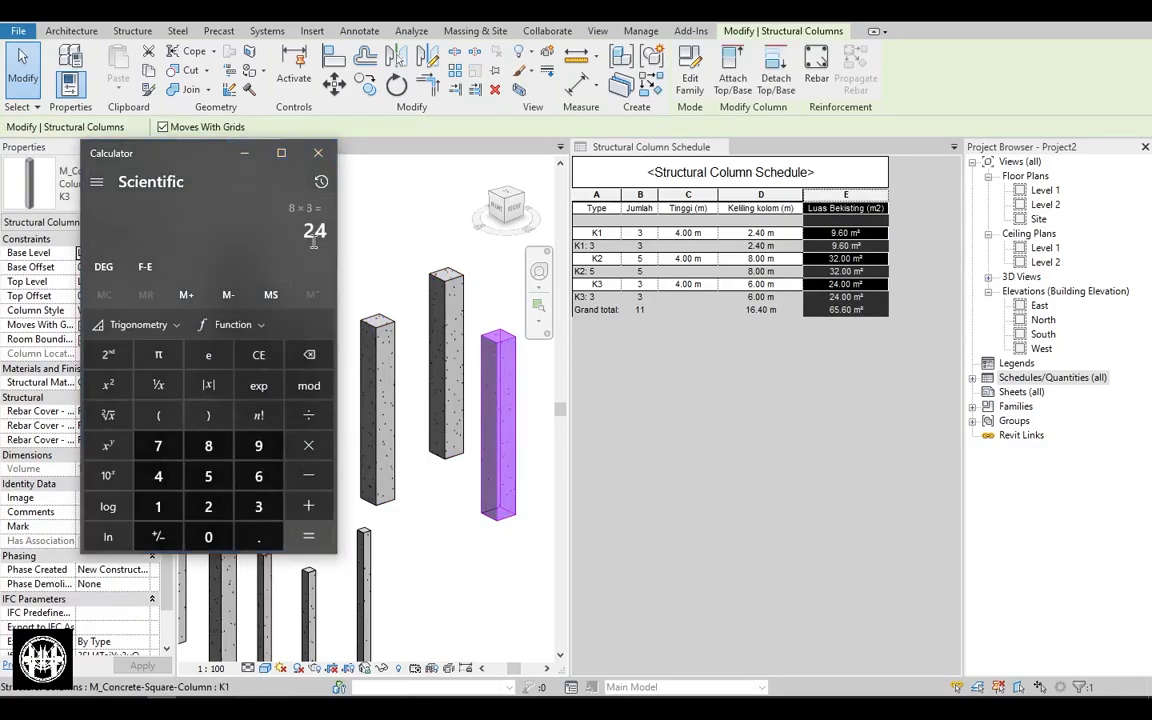
{"action": "left_click", "coordinate": [318, 153]}
{"action": "left_click", "coordinate": [475, 558]}
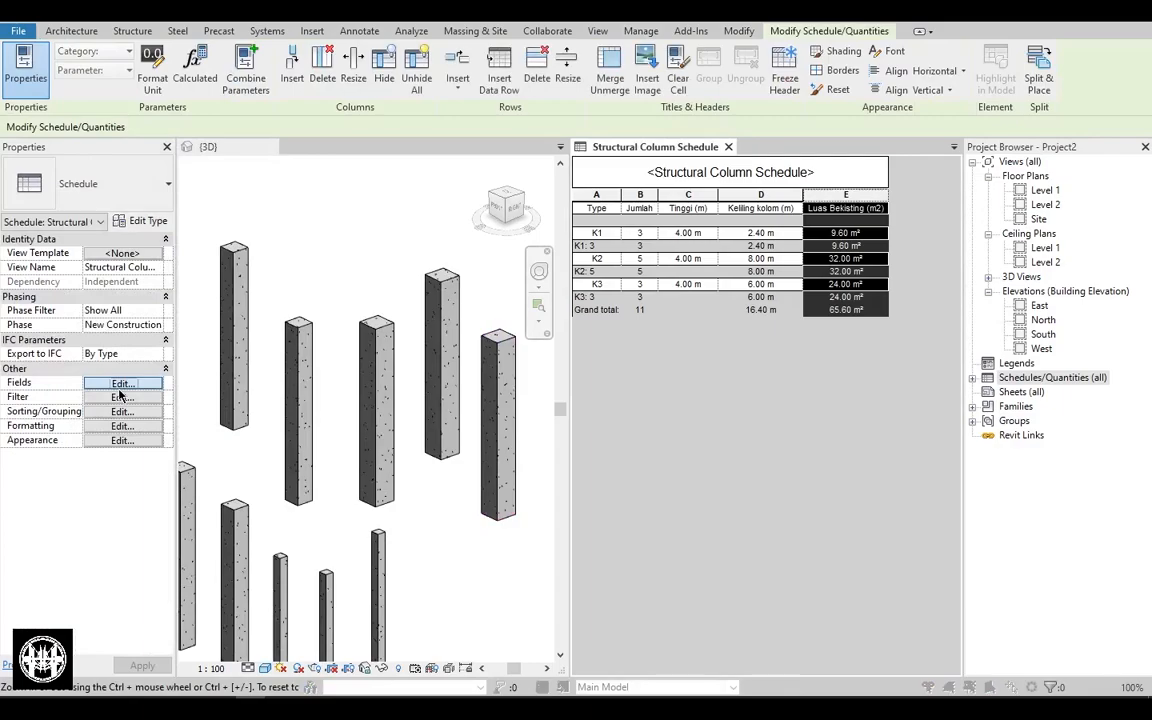
Turn off Grand totals in the Structural Column Schedule's sorting and grouping settings and apply the change.
{"action": "left_click", "coordinate": [122, 382]}
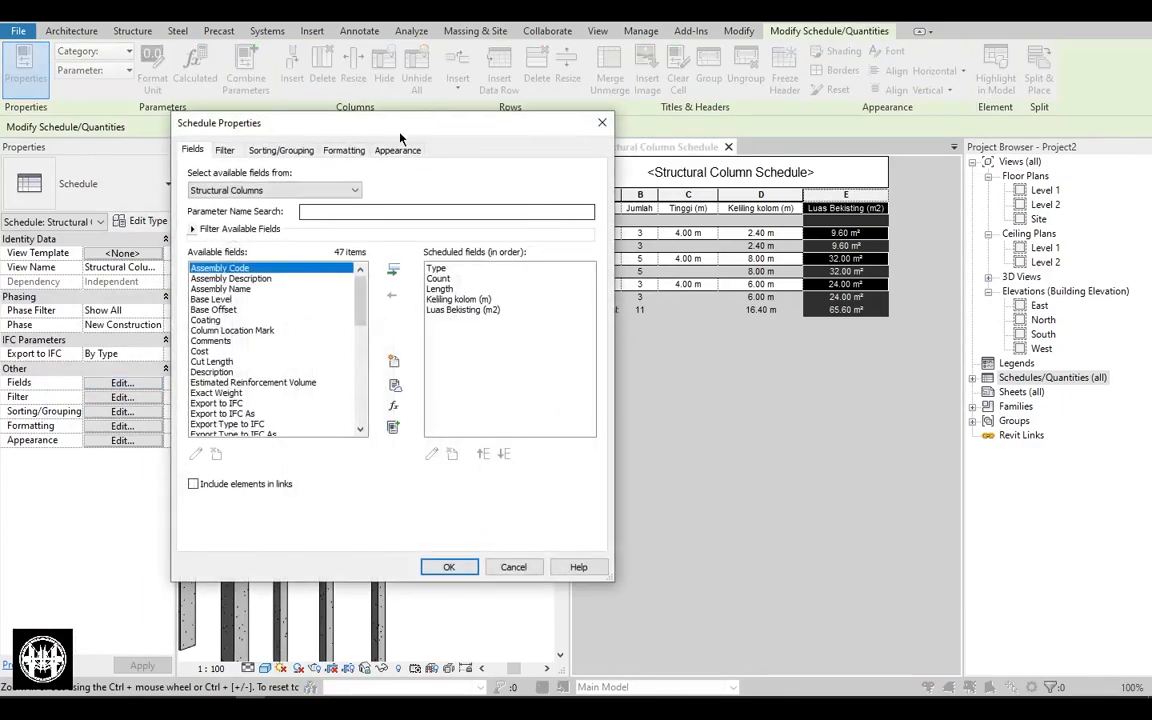
{"action": "left_click", "coordinate": [296, 148]}
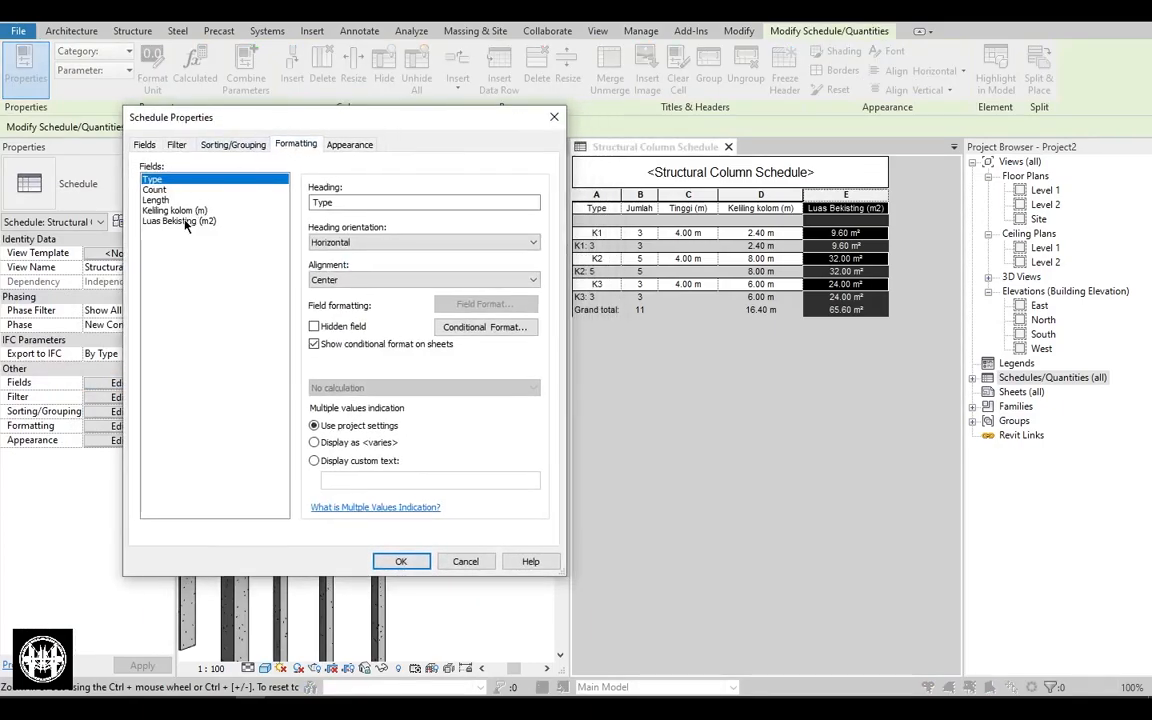
{"action": "left_click", "coordinate": [184, 221]}
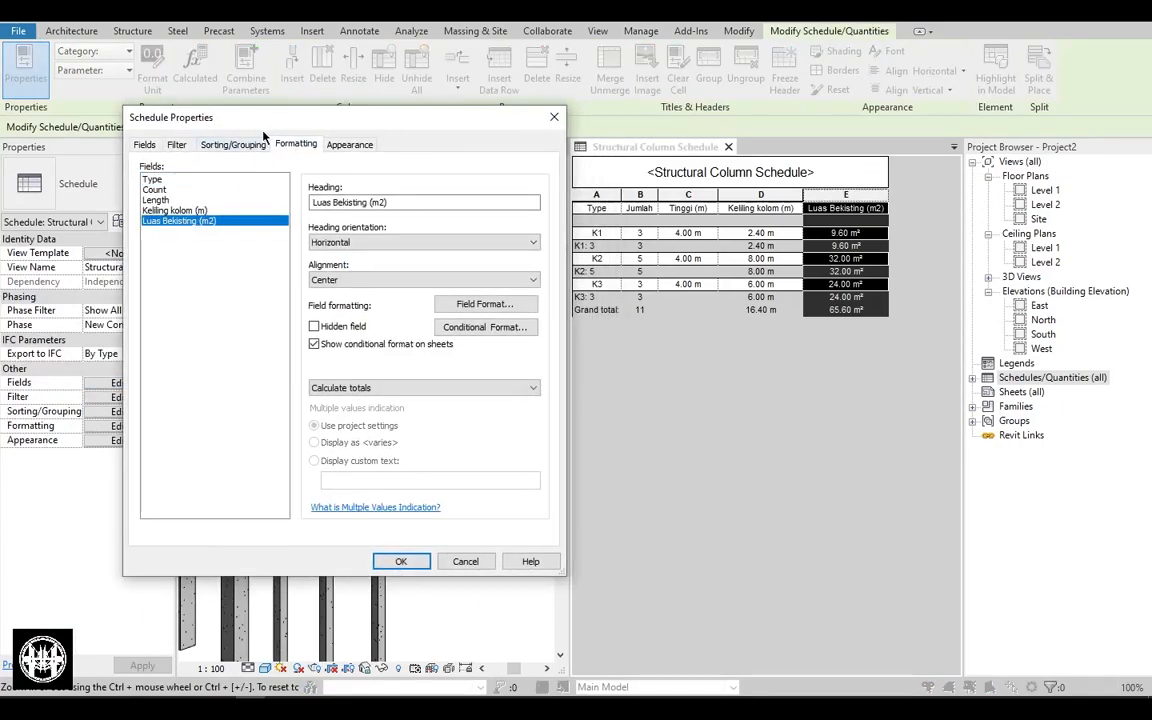
{"action": "left_click_drag", "start_coordinate": [271, 123], "coordinate": [289, 124]}
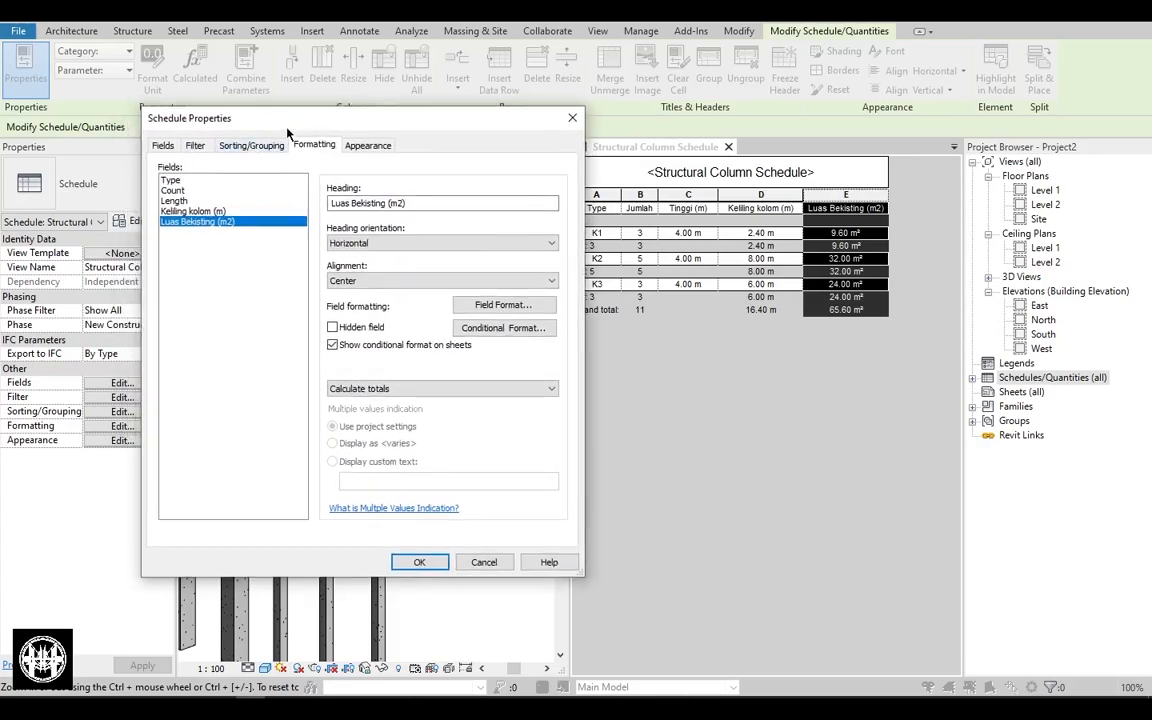
{"action": "left_click_drag", "start_coordinate": [290, 126], "coordinate": [277, 126]}
{"action": "left_click", "coordinate": [250, 143]}
{"action": "left_click", "coordinate": [163, 361]}
{"action": "left_click", "coordinate": [408, 559]}
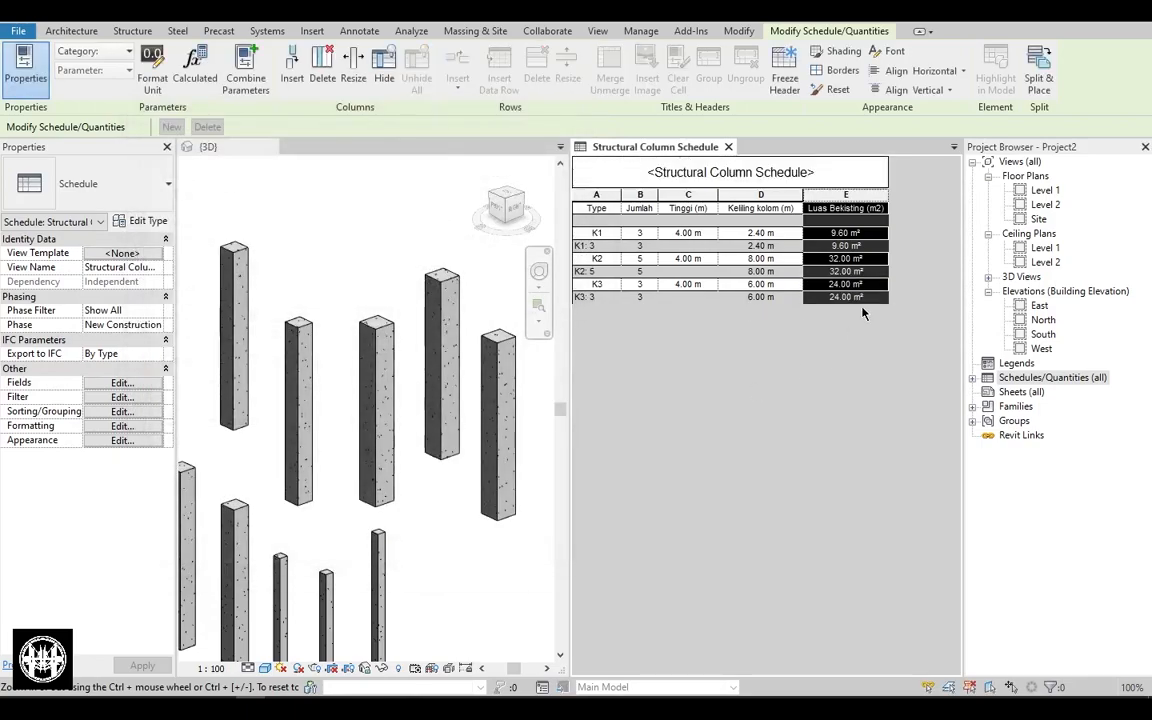
{"action": "middle_click_drag", "start_coordinate": [442, 419], "coordinate": [399, 418]}
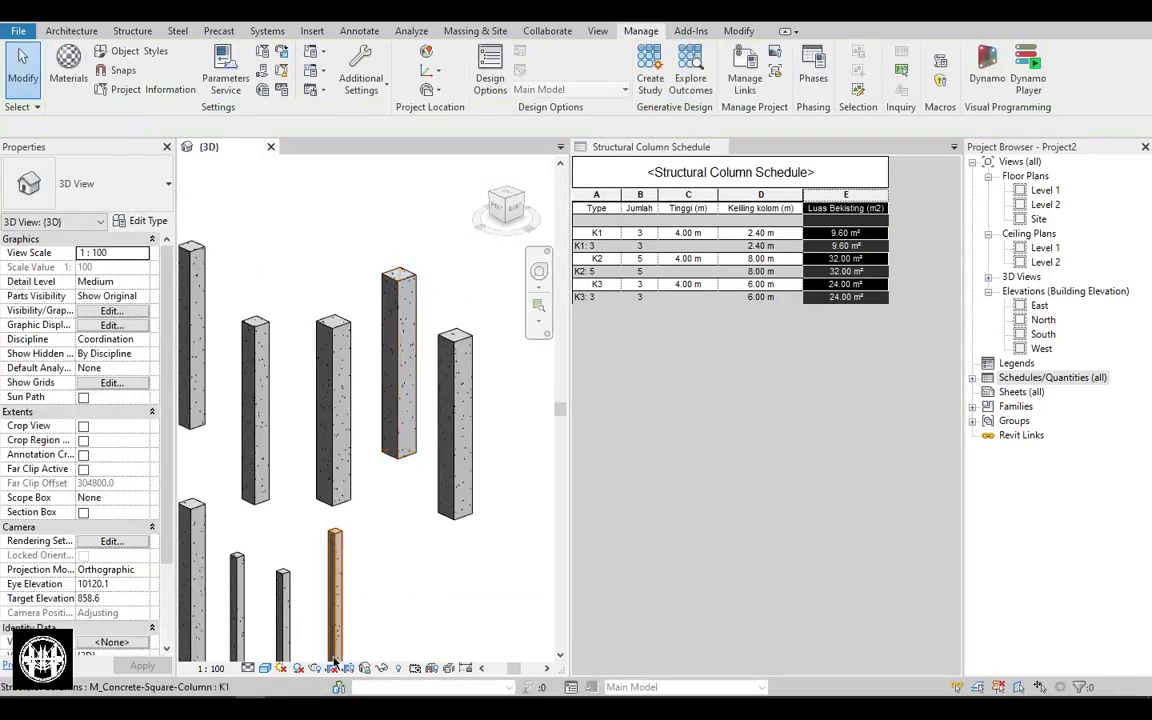
{"action": "middle_click_drag", "start_coordinate": [420, 515], "coordinate": [705, 429], "text": "shift"}
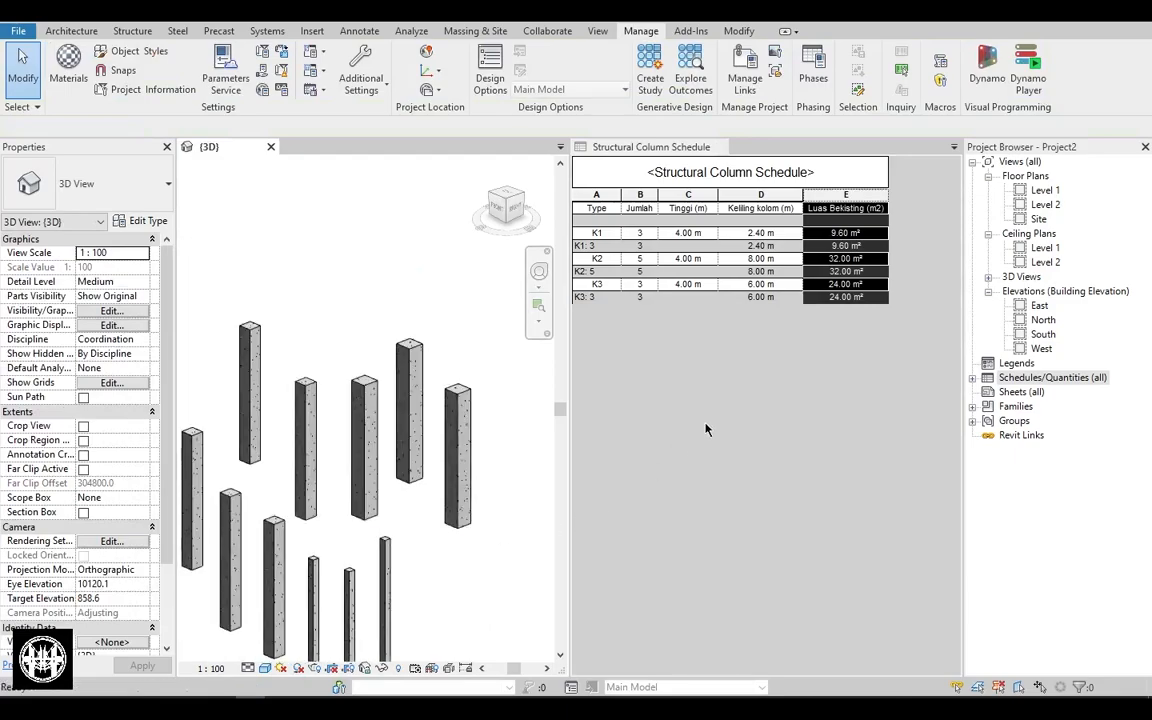
{"action": "left_click", "coordinate": [686, 185]}
{"action": "middle_click_drag", "start_coordinate": [330, 450], "coordinate": [402, 481], "text": "shift"}
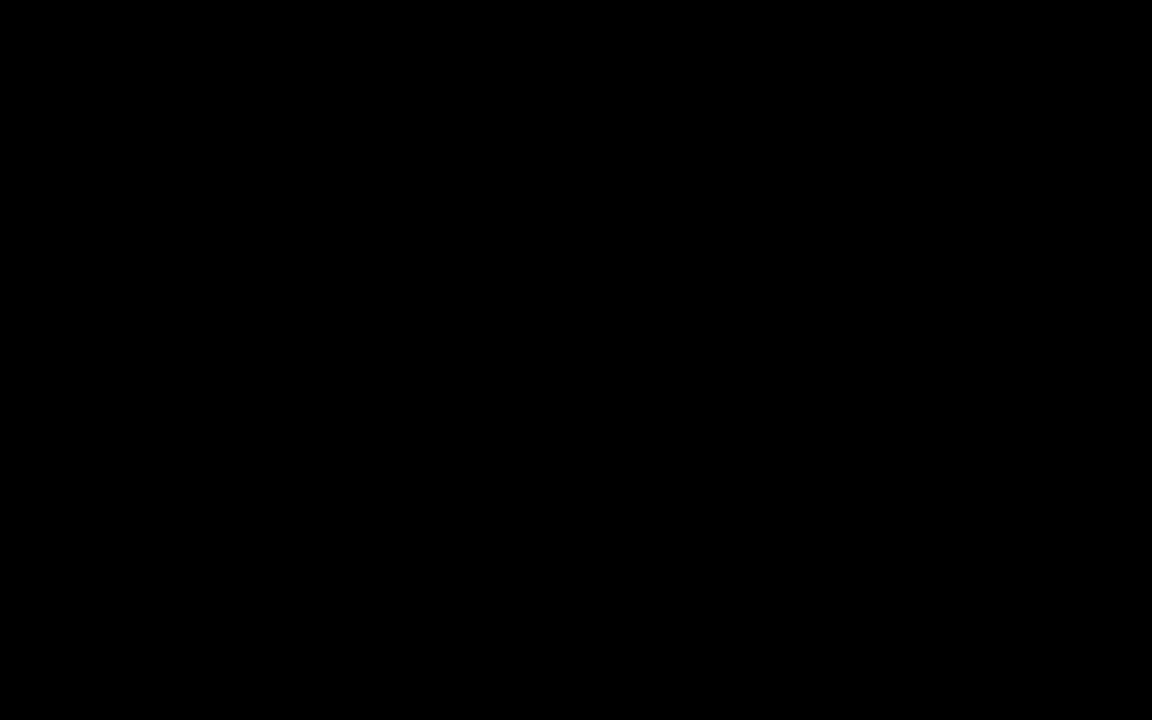